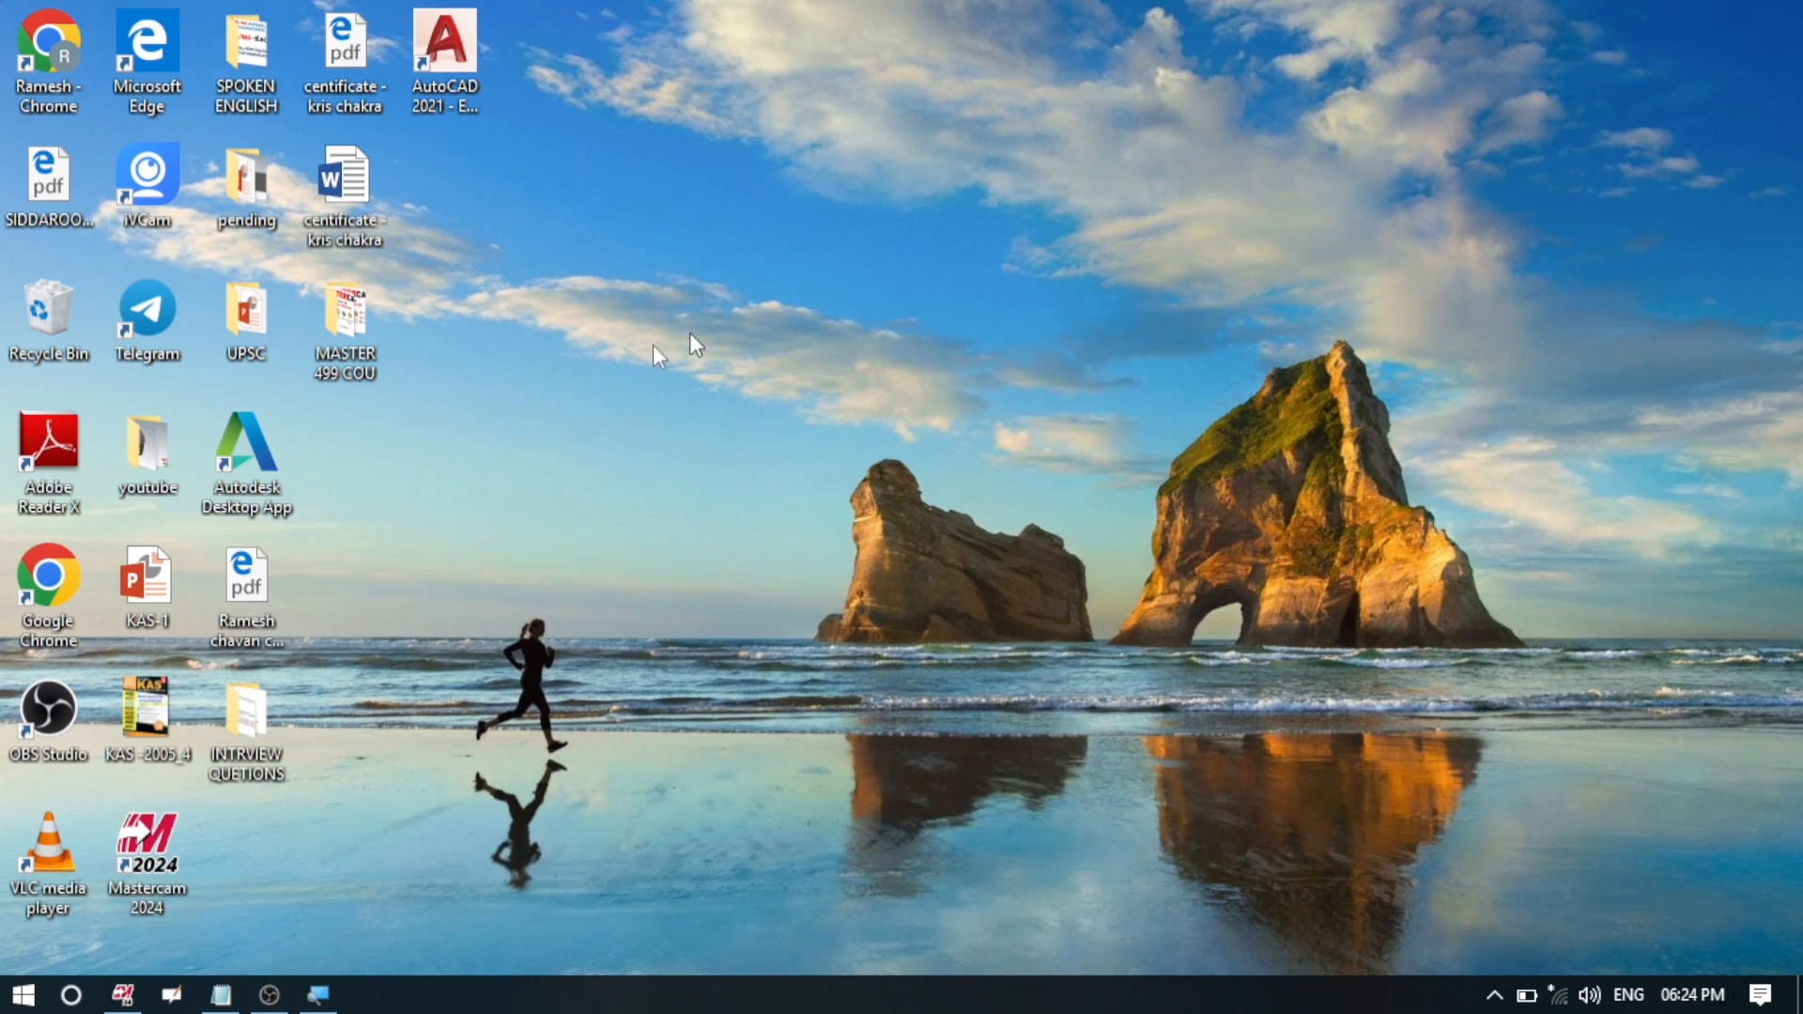
pyautogui.click(23, 1003)
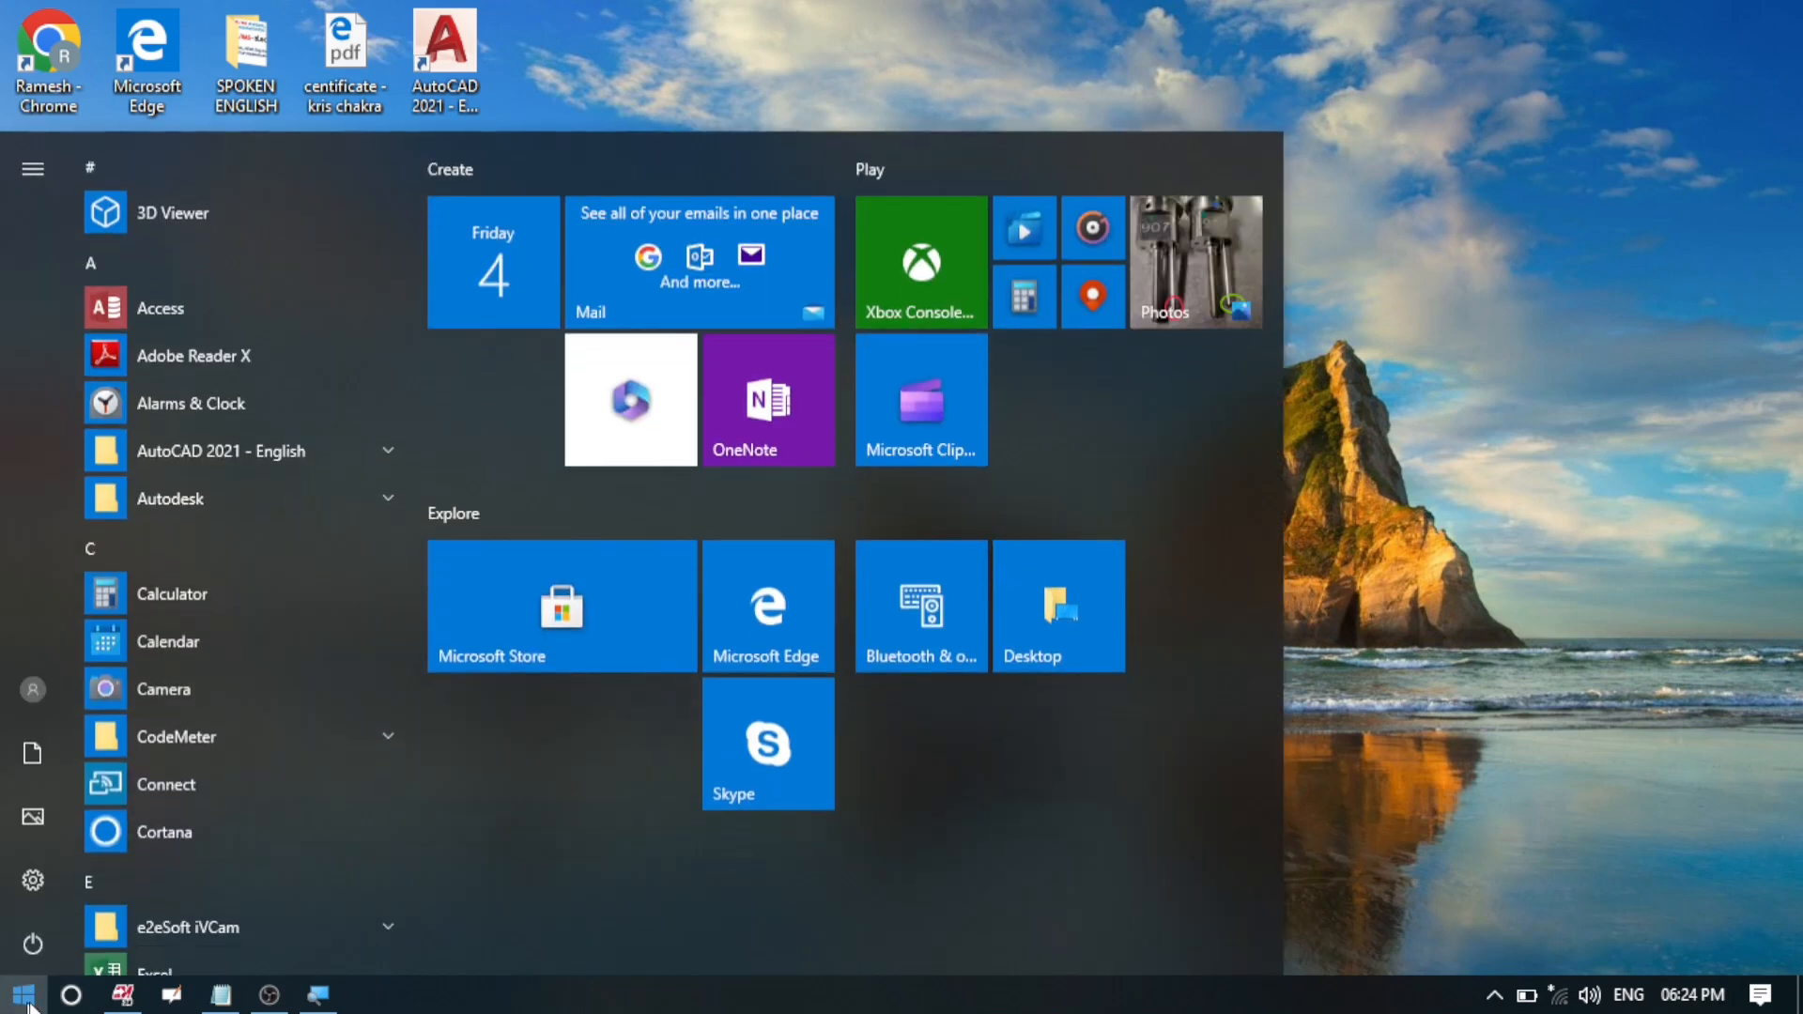
pyautogui.scroll(-2, 201, 532)
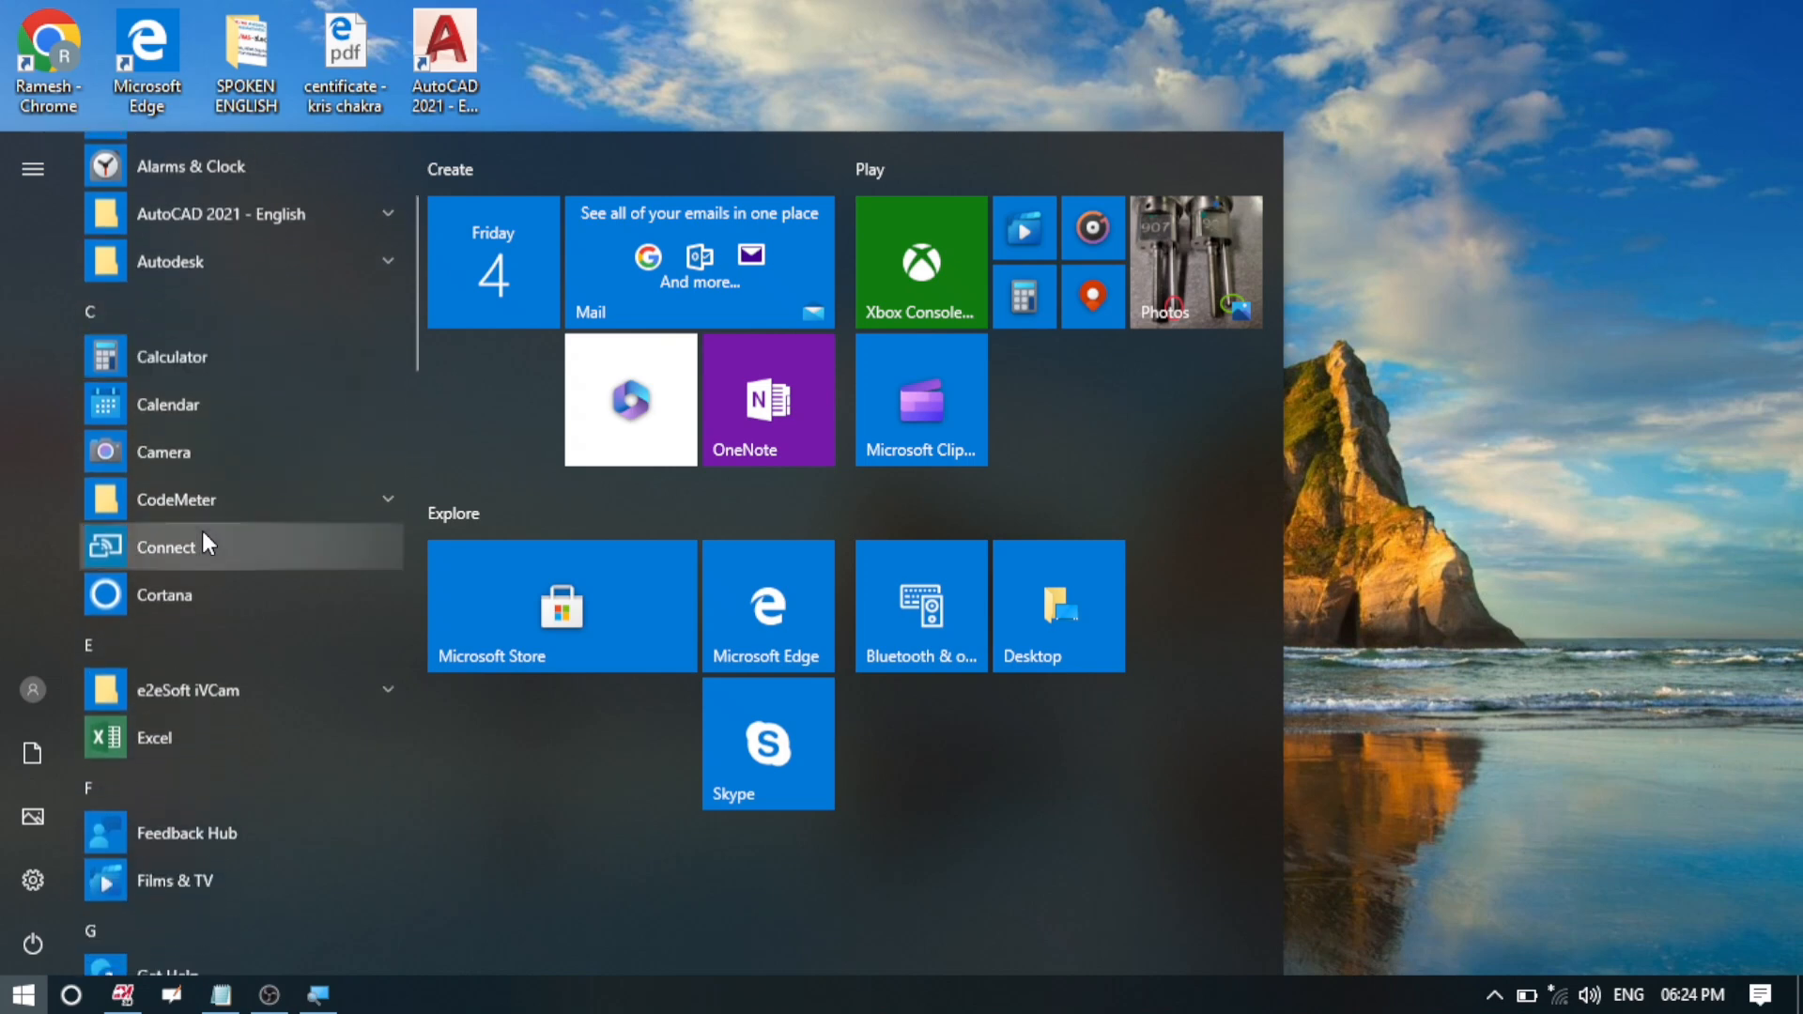
pyautogui.scroll(-1, 201, 544)
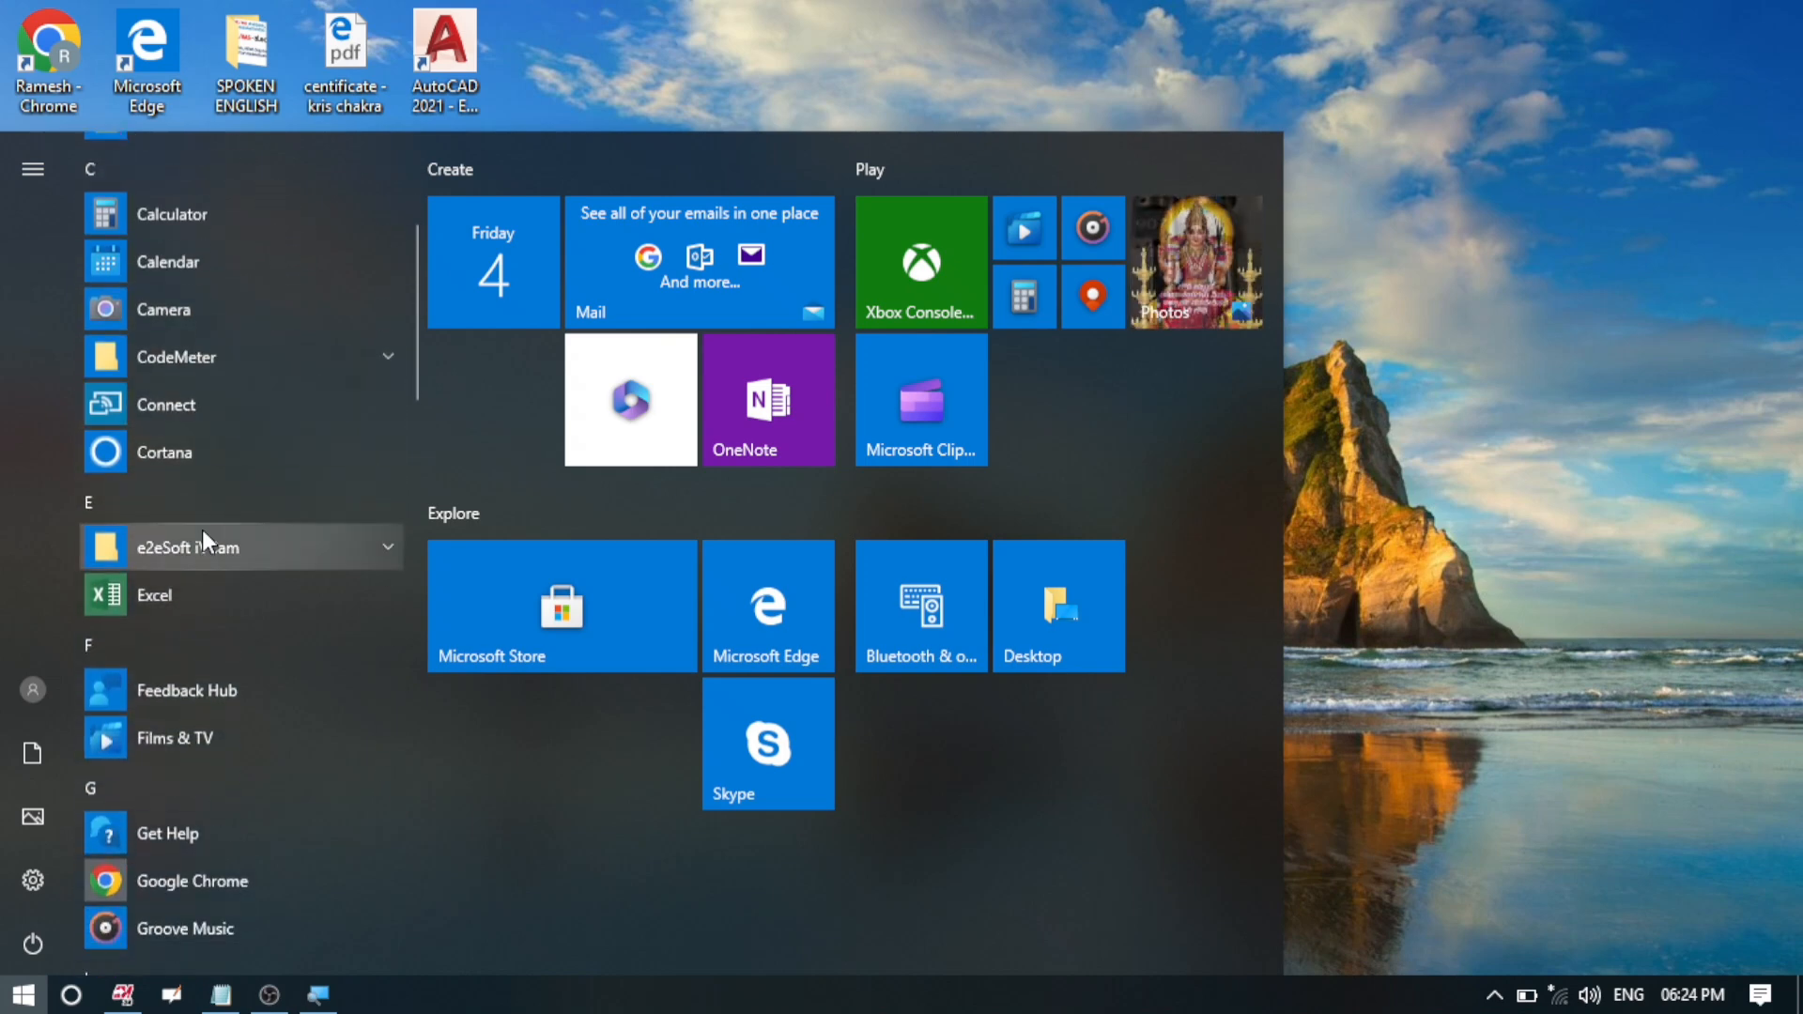
# Step: Search the computer for "notepad" and launch Notepad
pyautogui.click(72, 997)
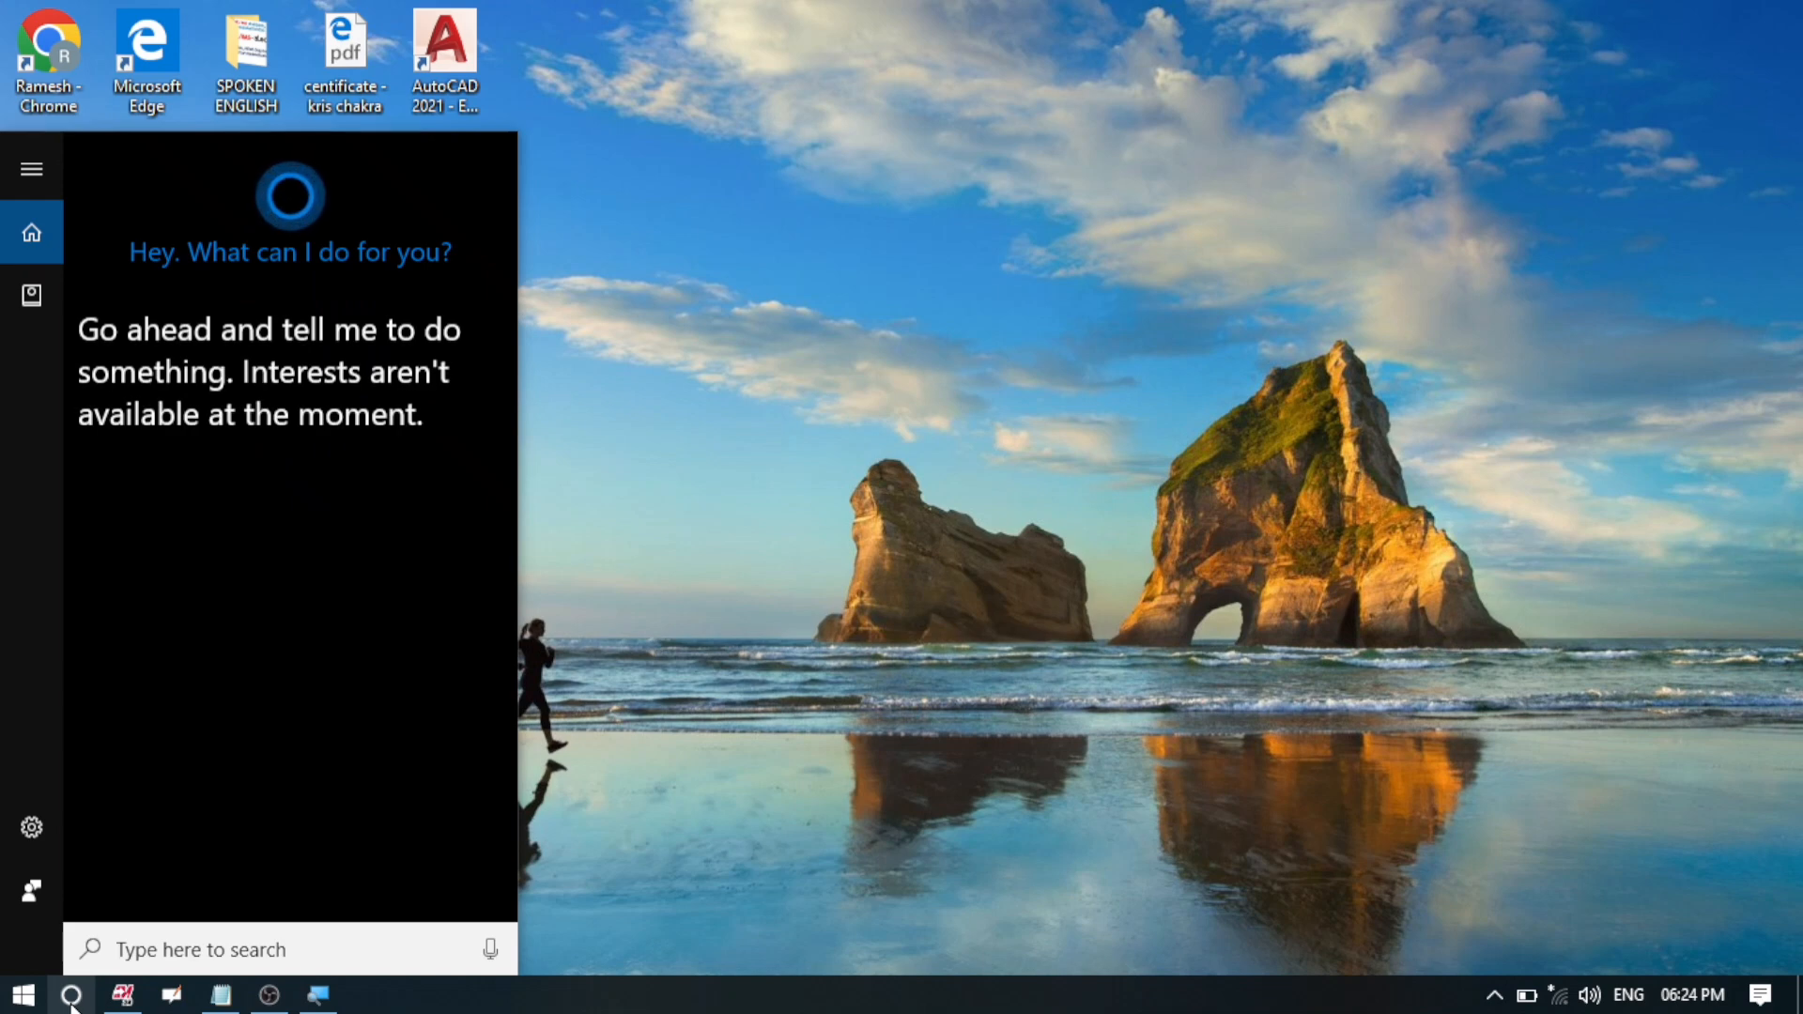
pyautogui.write('no')
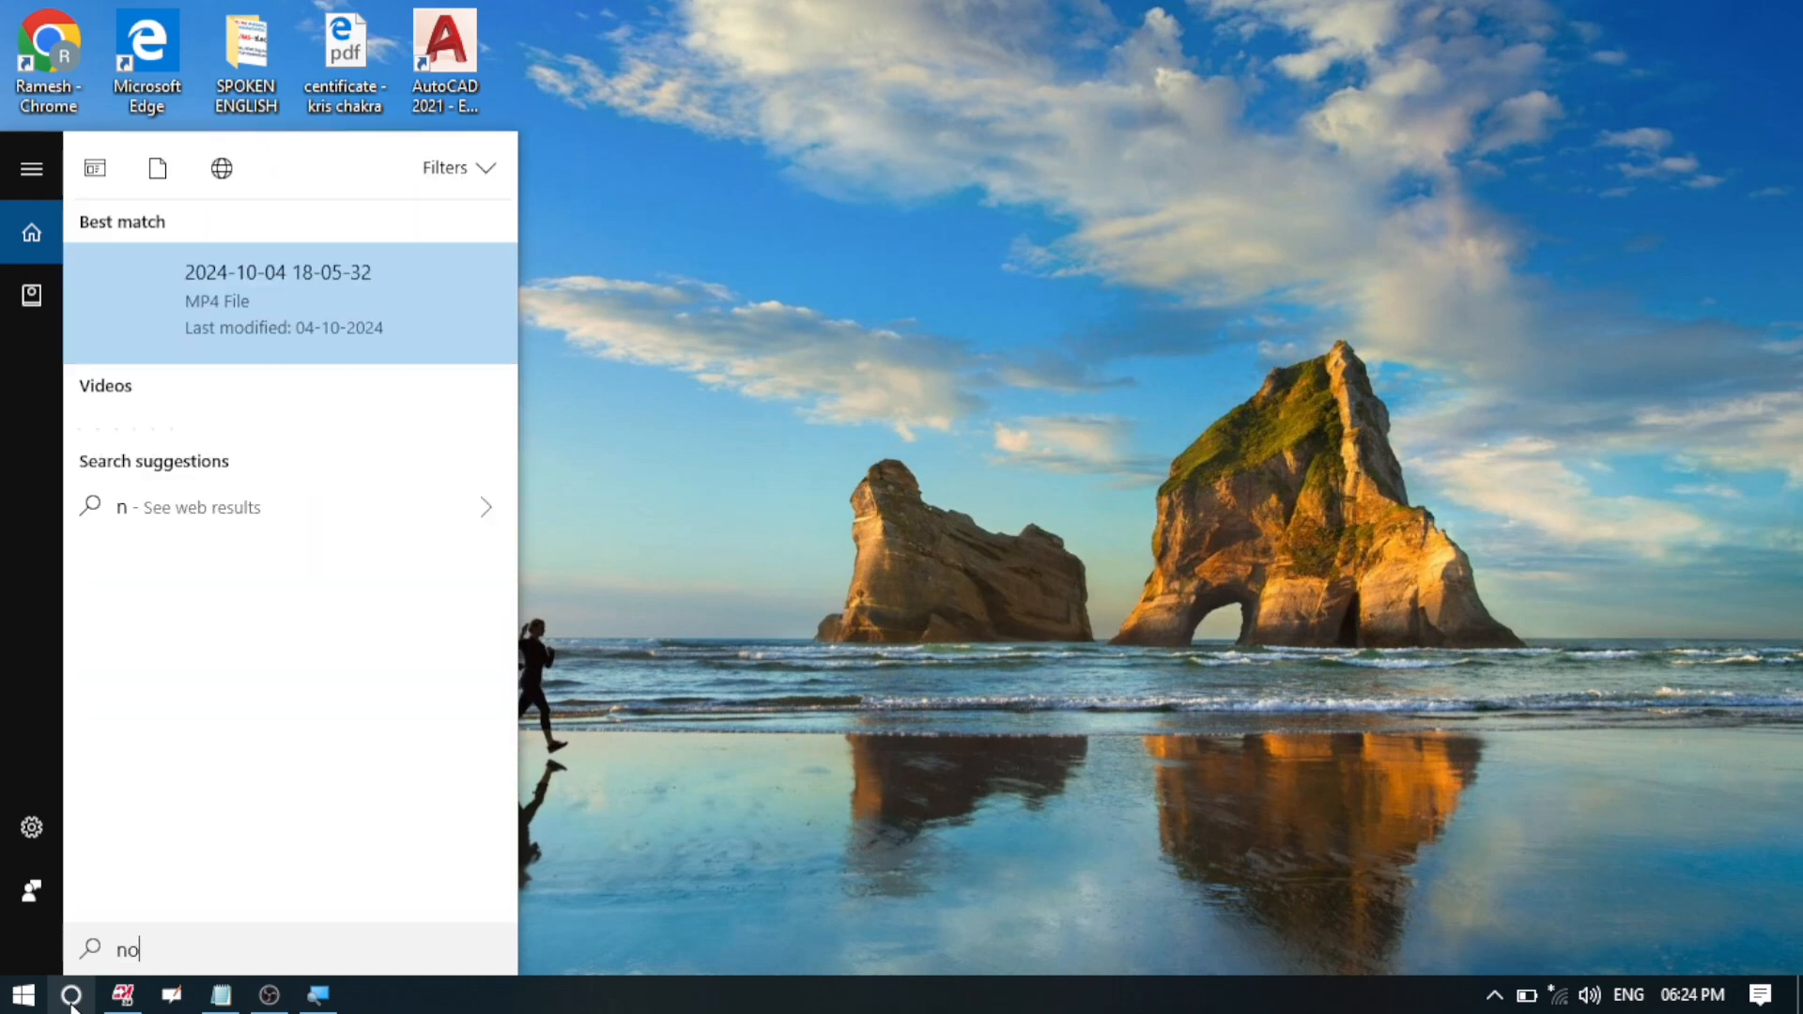
pyautogui.write('t')
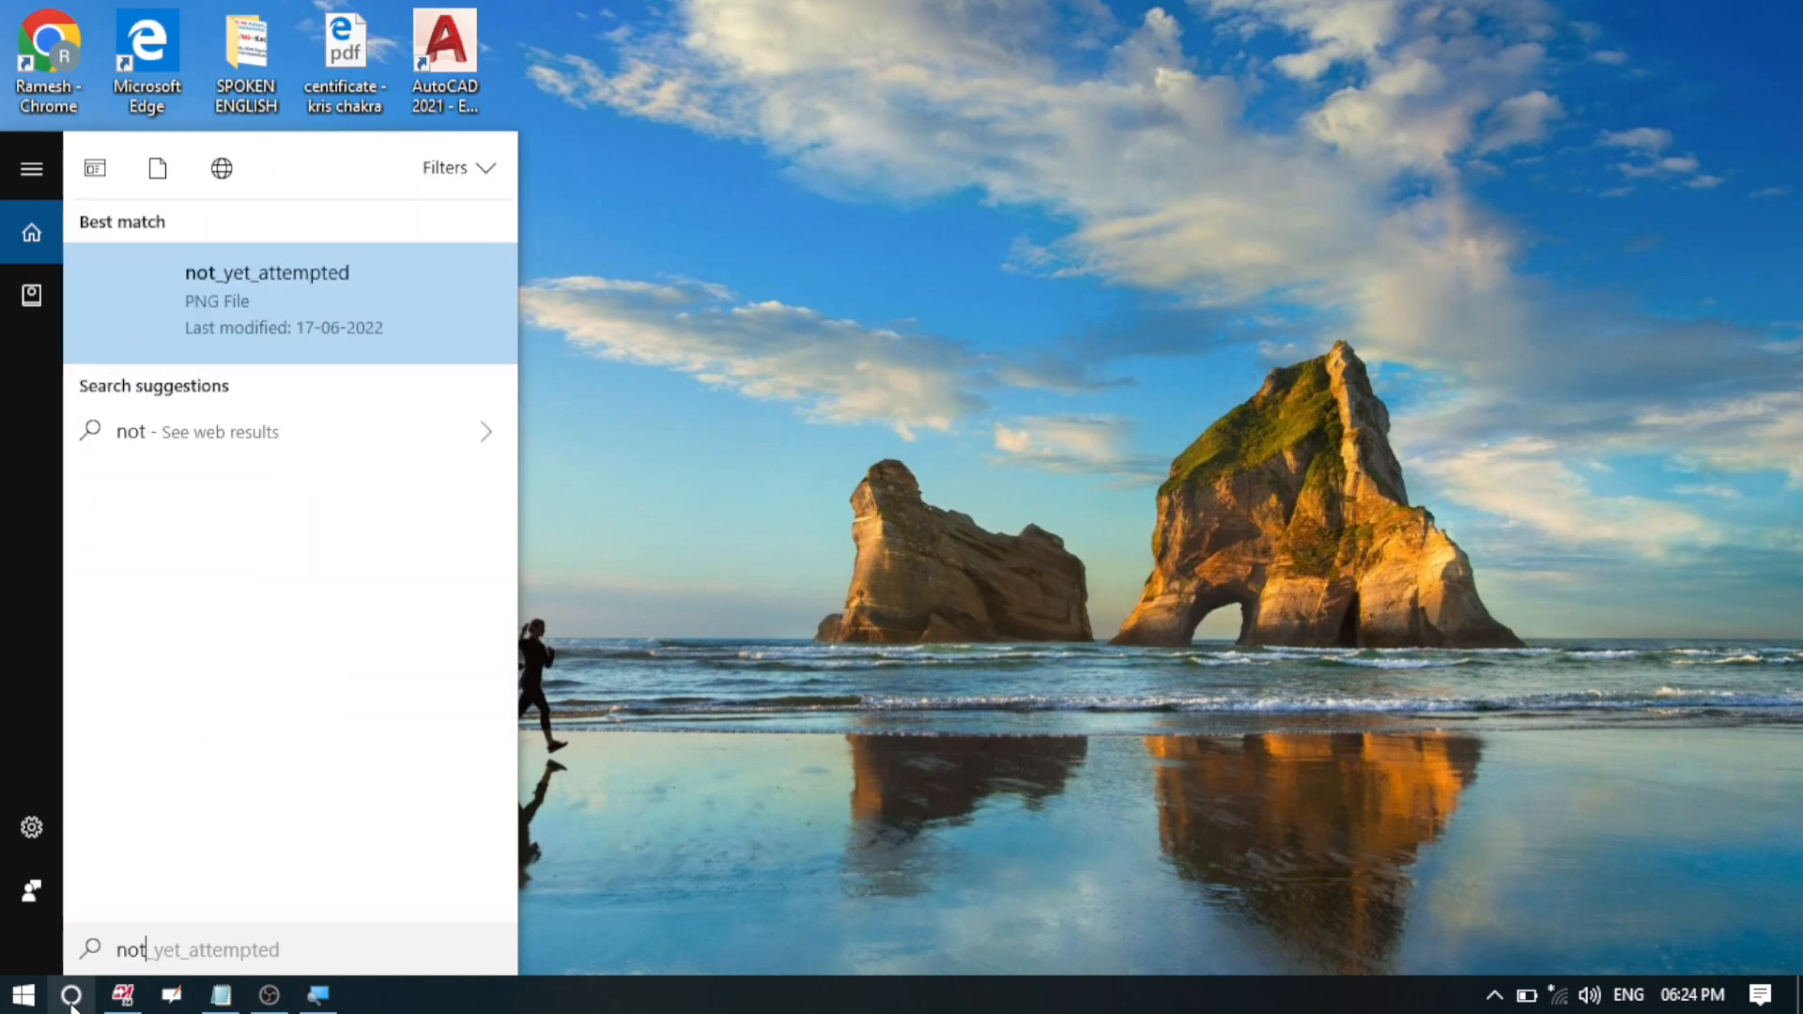
pyautogui.write('epad')
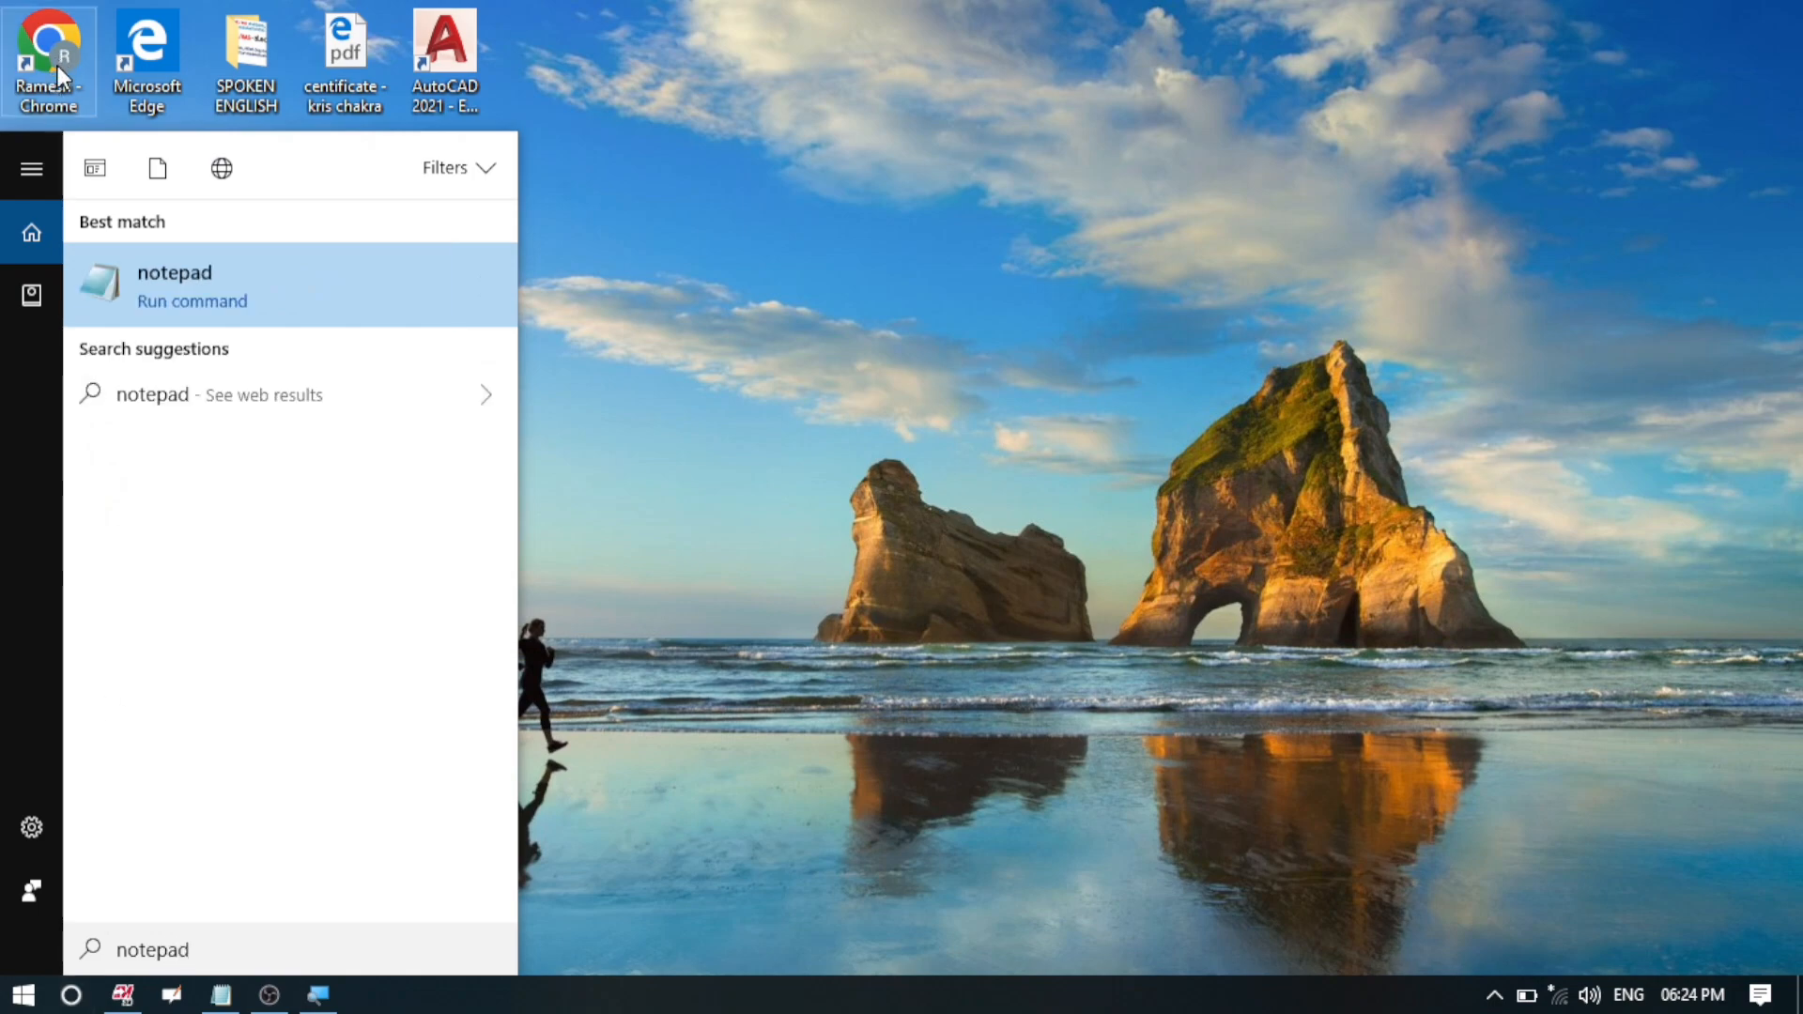
pyautogui.click(116, 284)
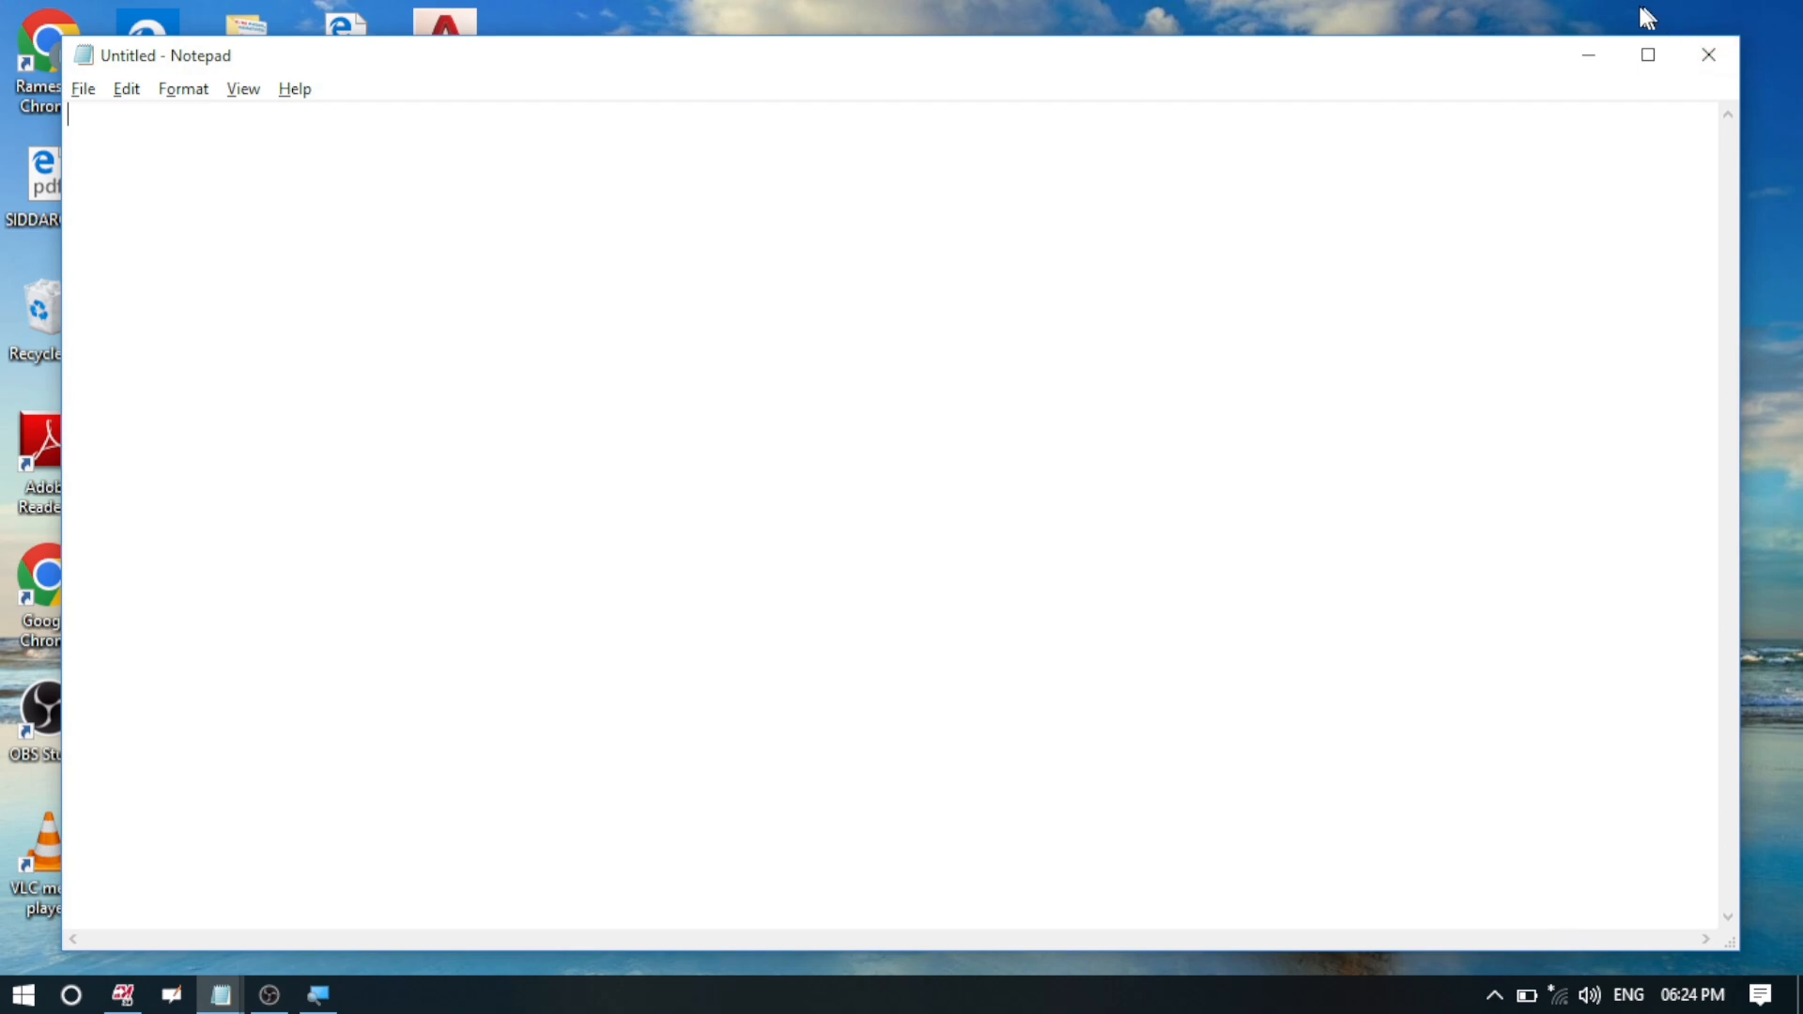
# Step: Minimize the blank Notepad window, bring it back and maximize it
pyautogui.click(1589, 56)
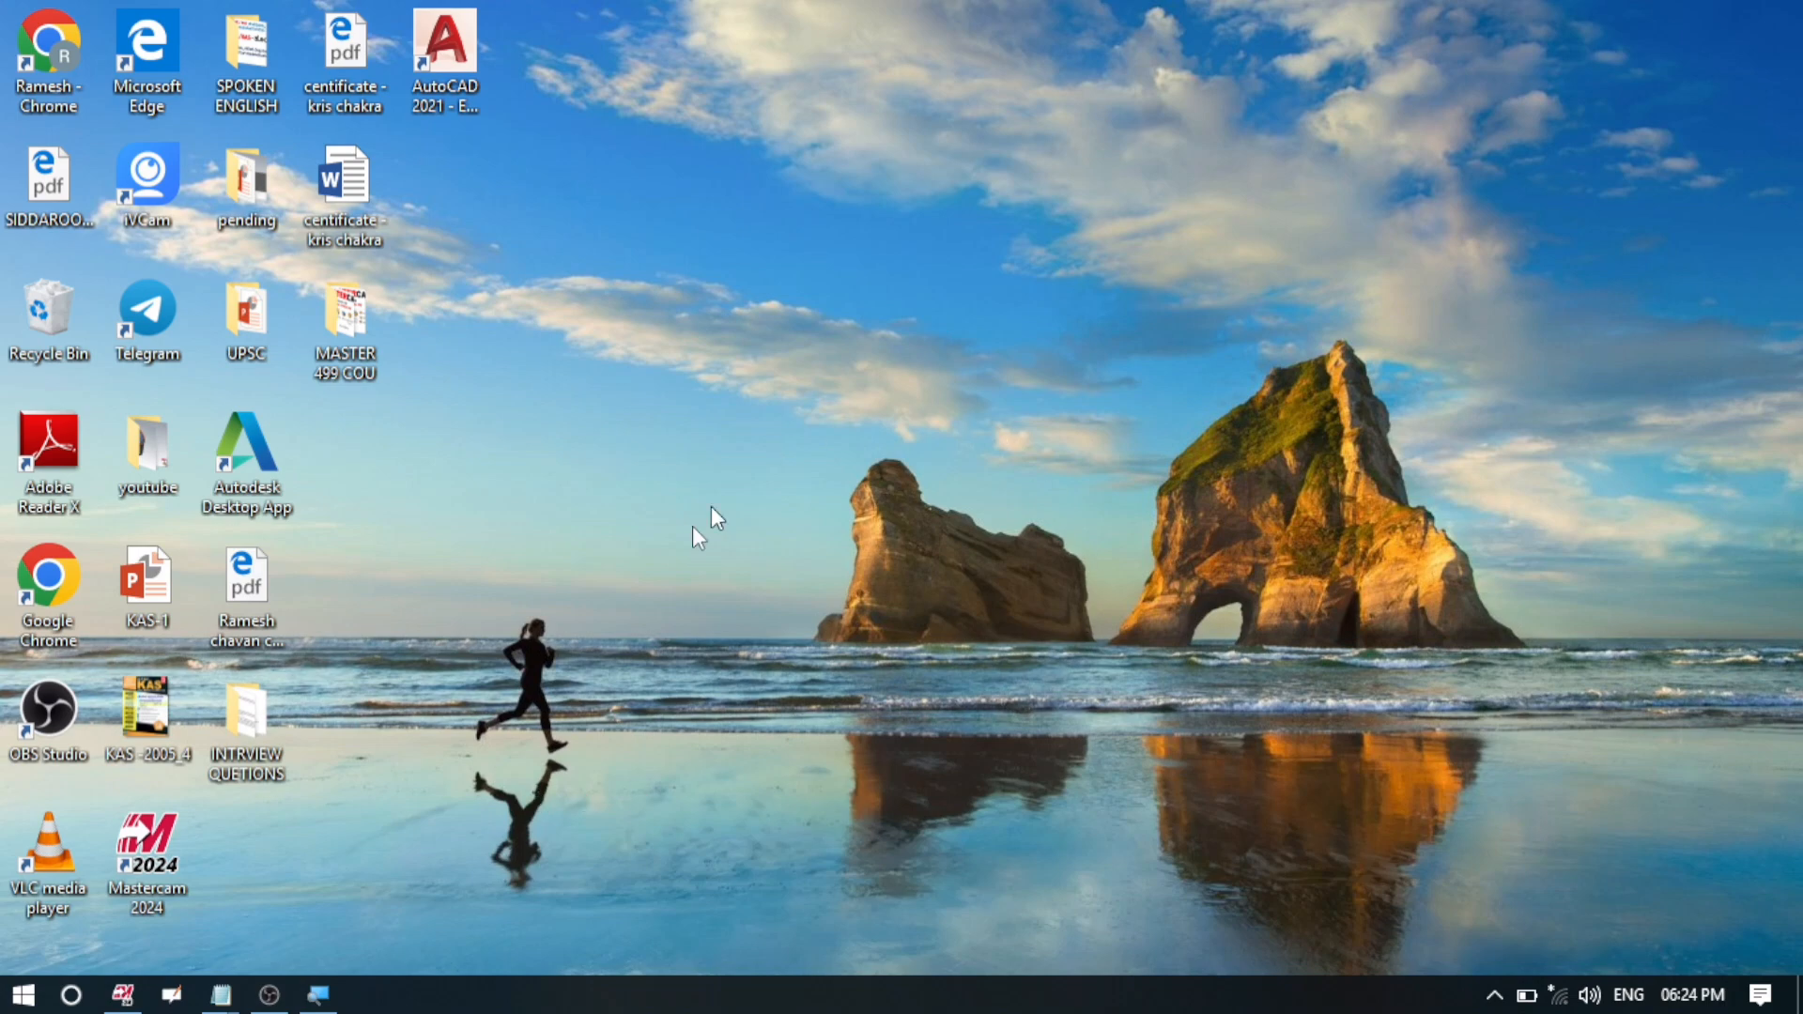
pyautogui.moveTo(221, 996)
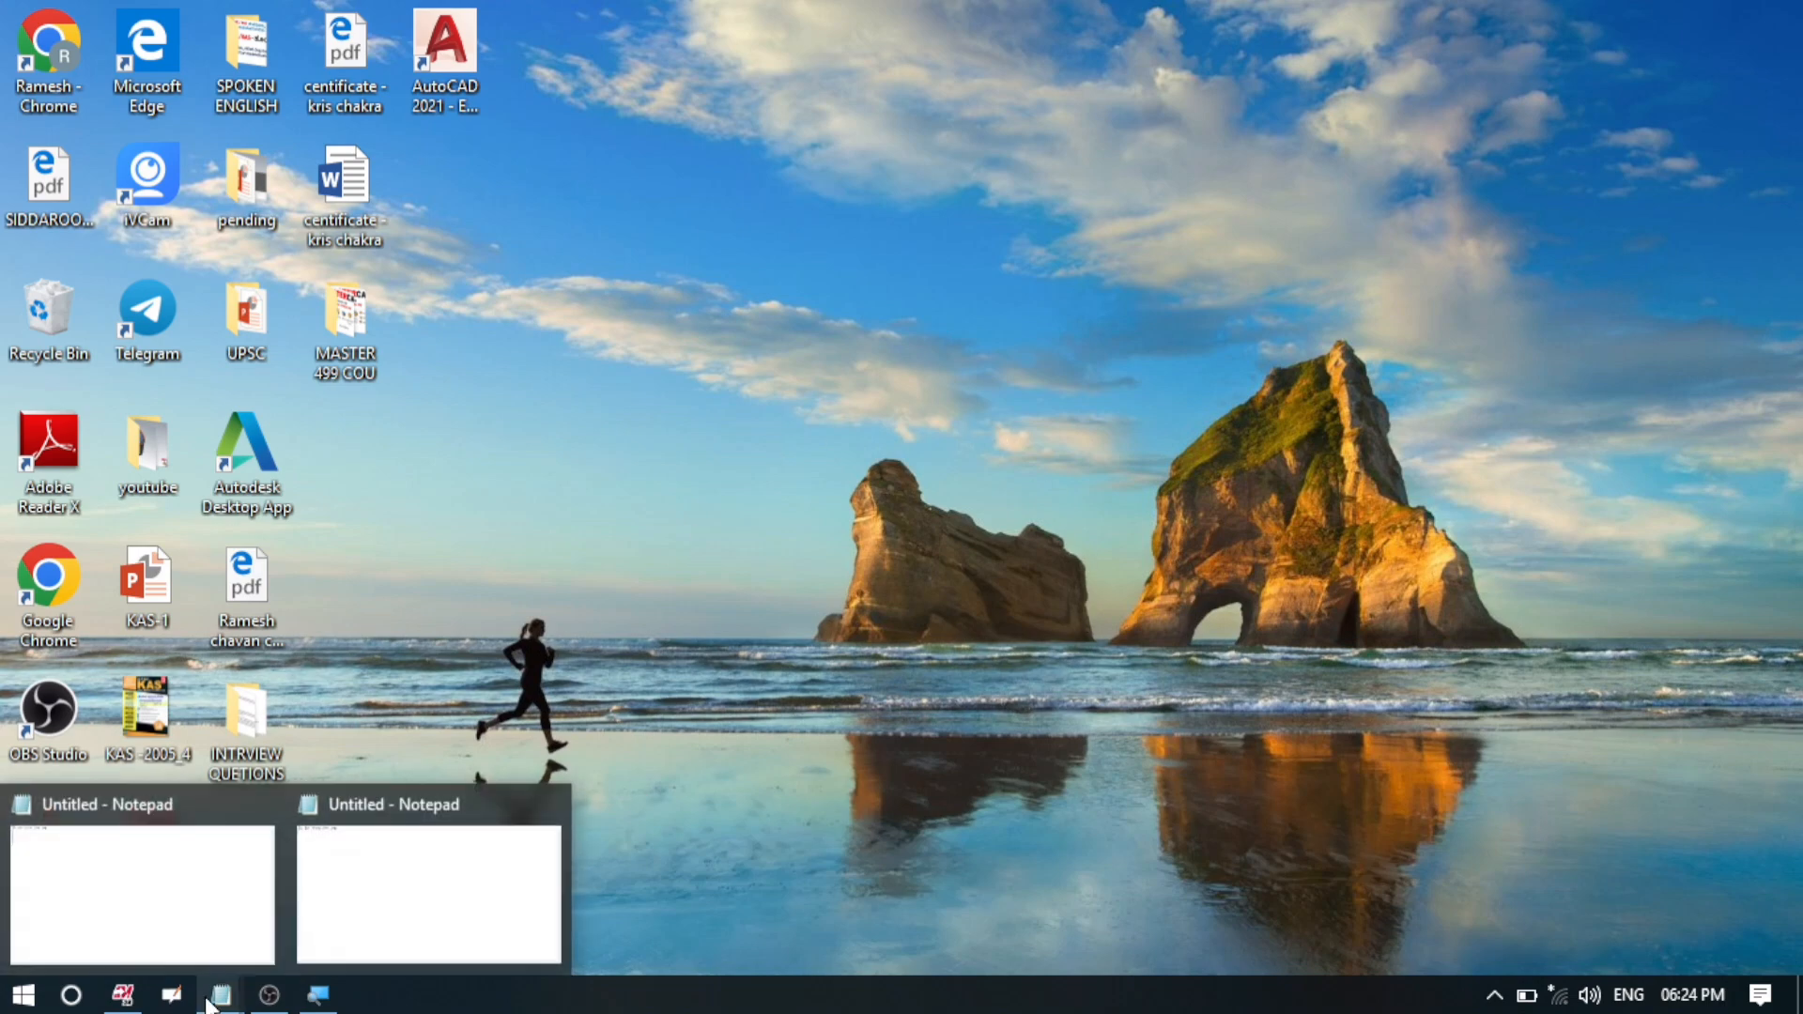
pyautogui.click(361, 921)
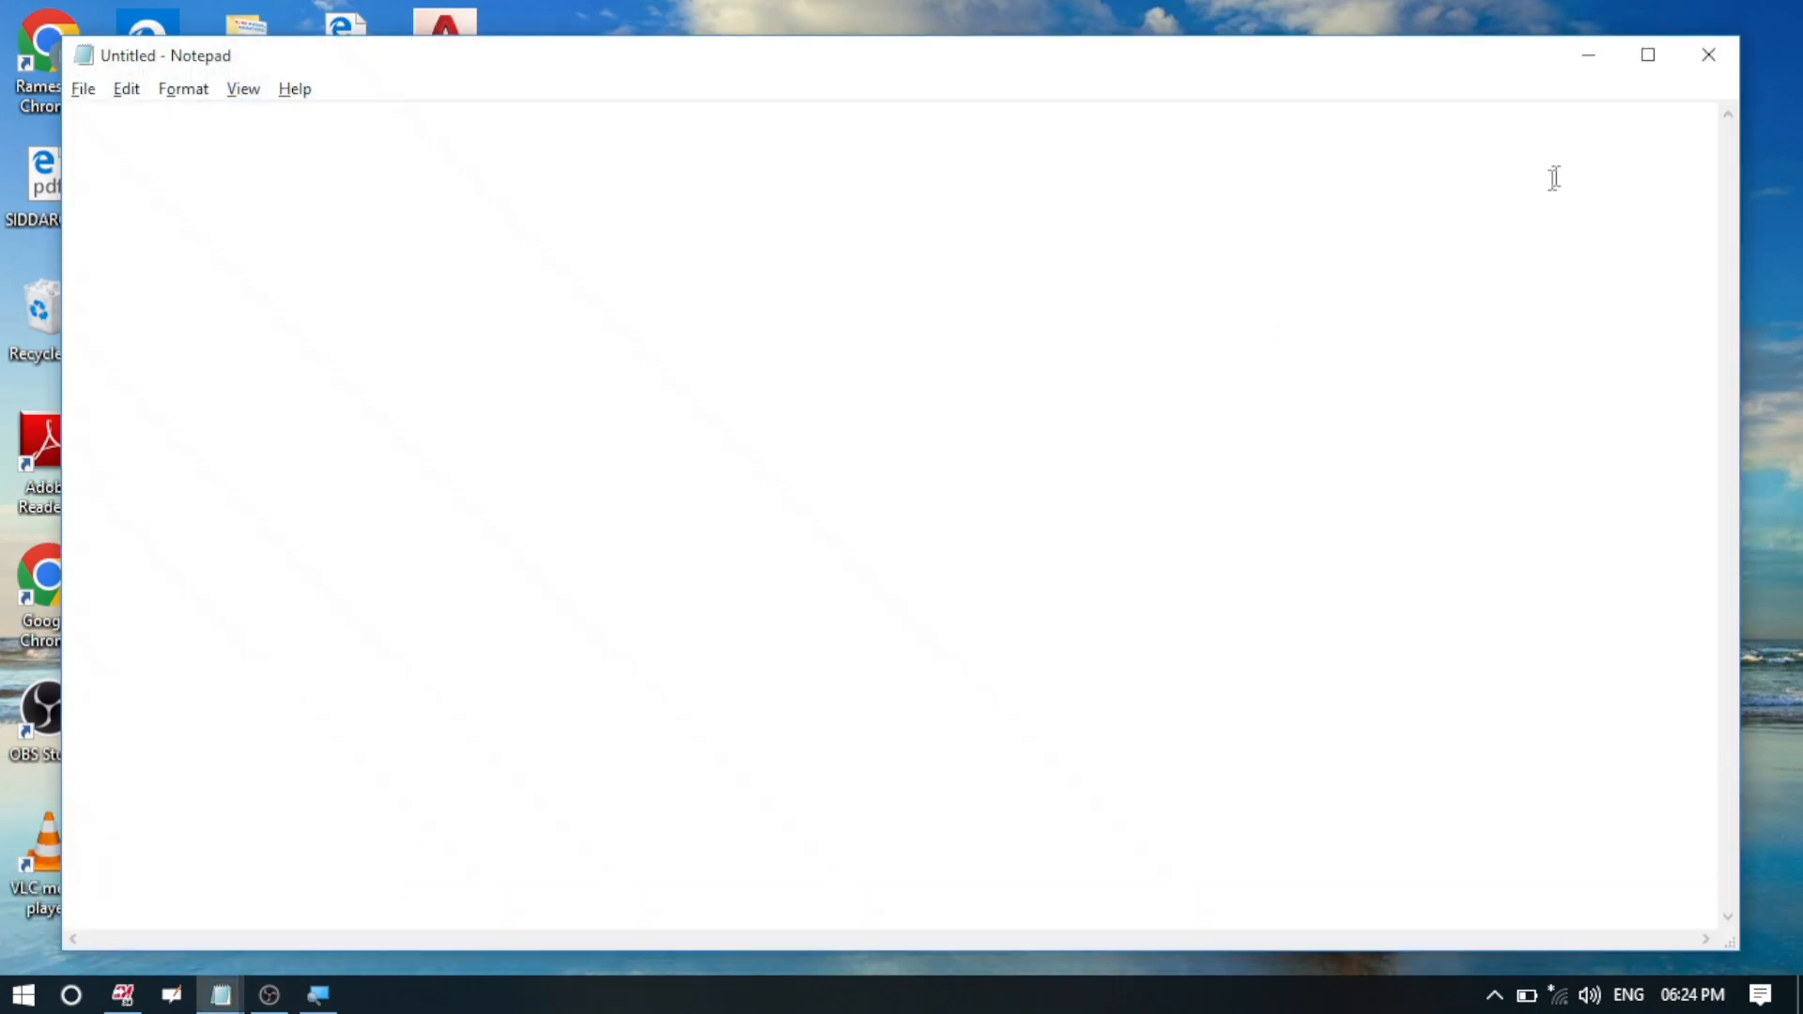
pyautogui.click(1649, 55)
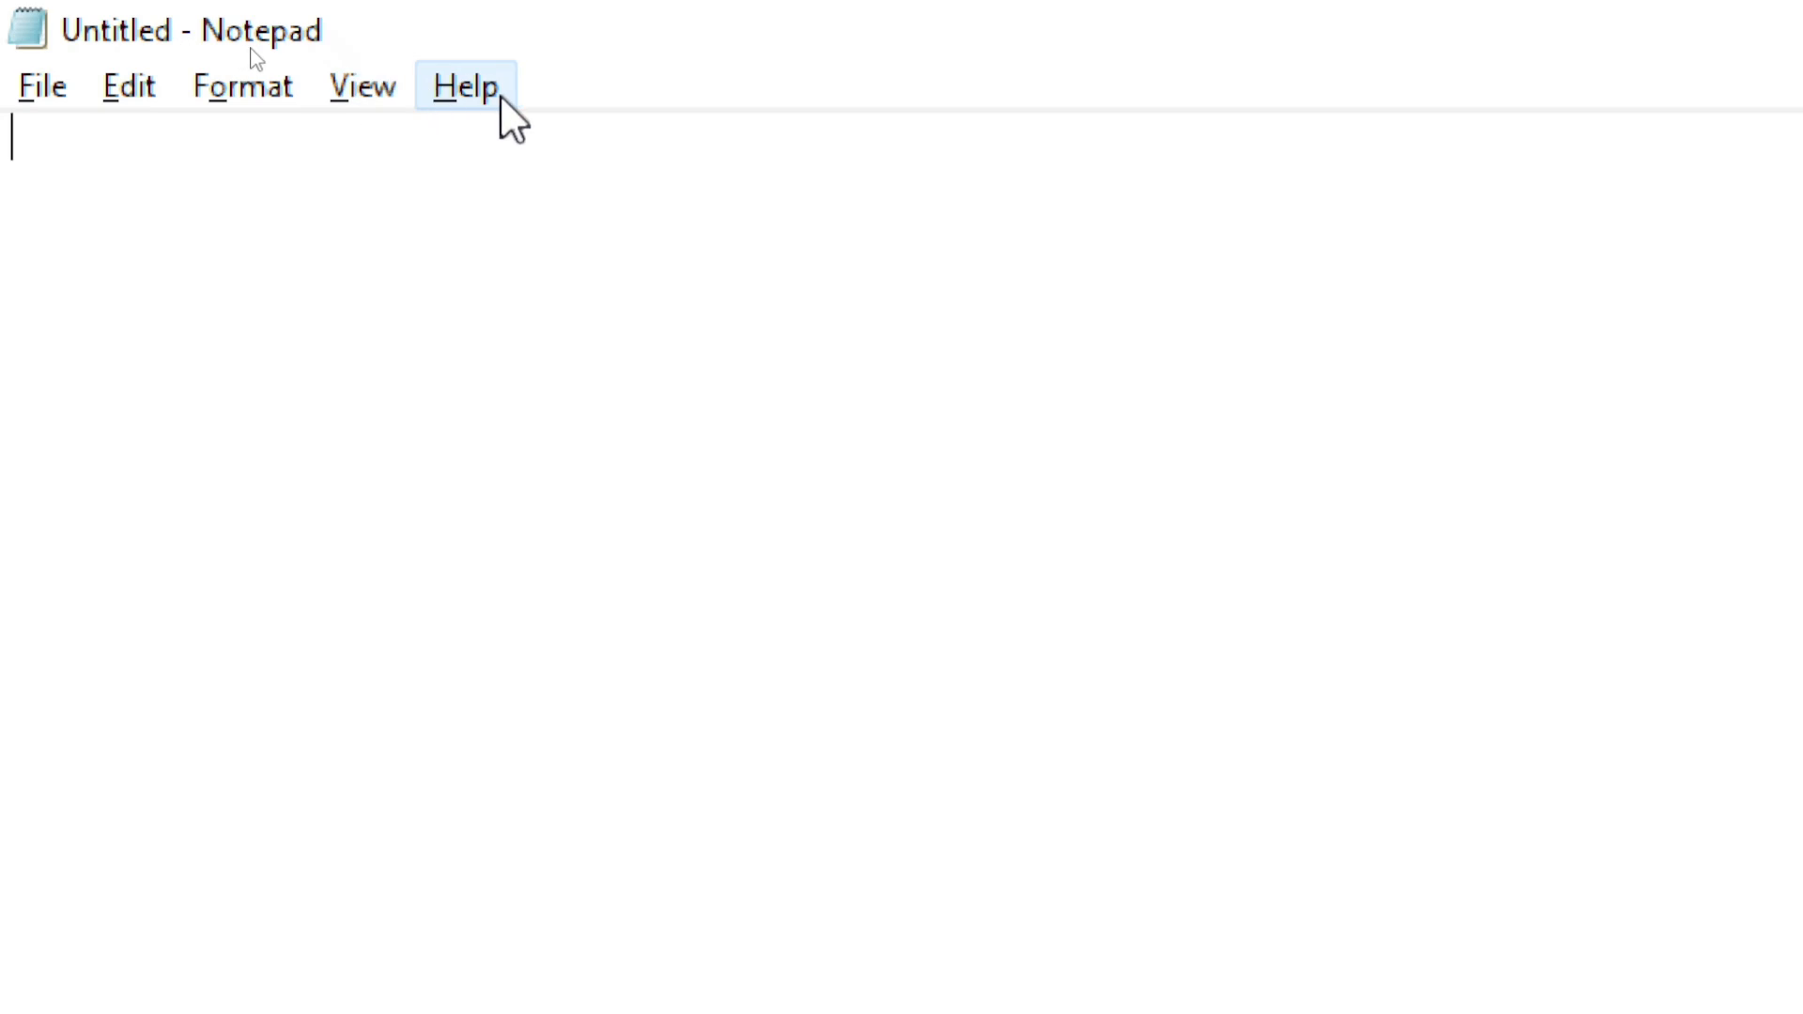
# Step: Examine the commands Notepad offers for file handling, editing, formatting, view and help
pyautogui.click(65, 92)
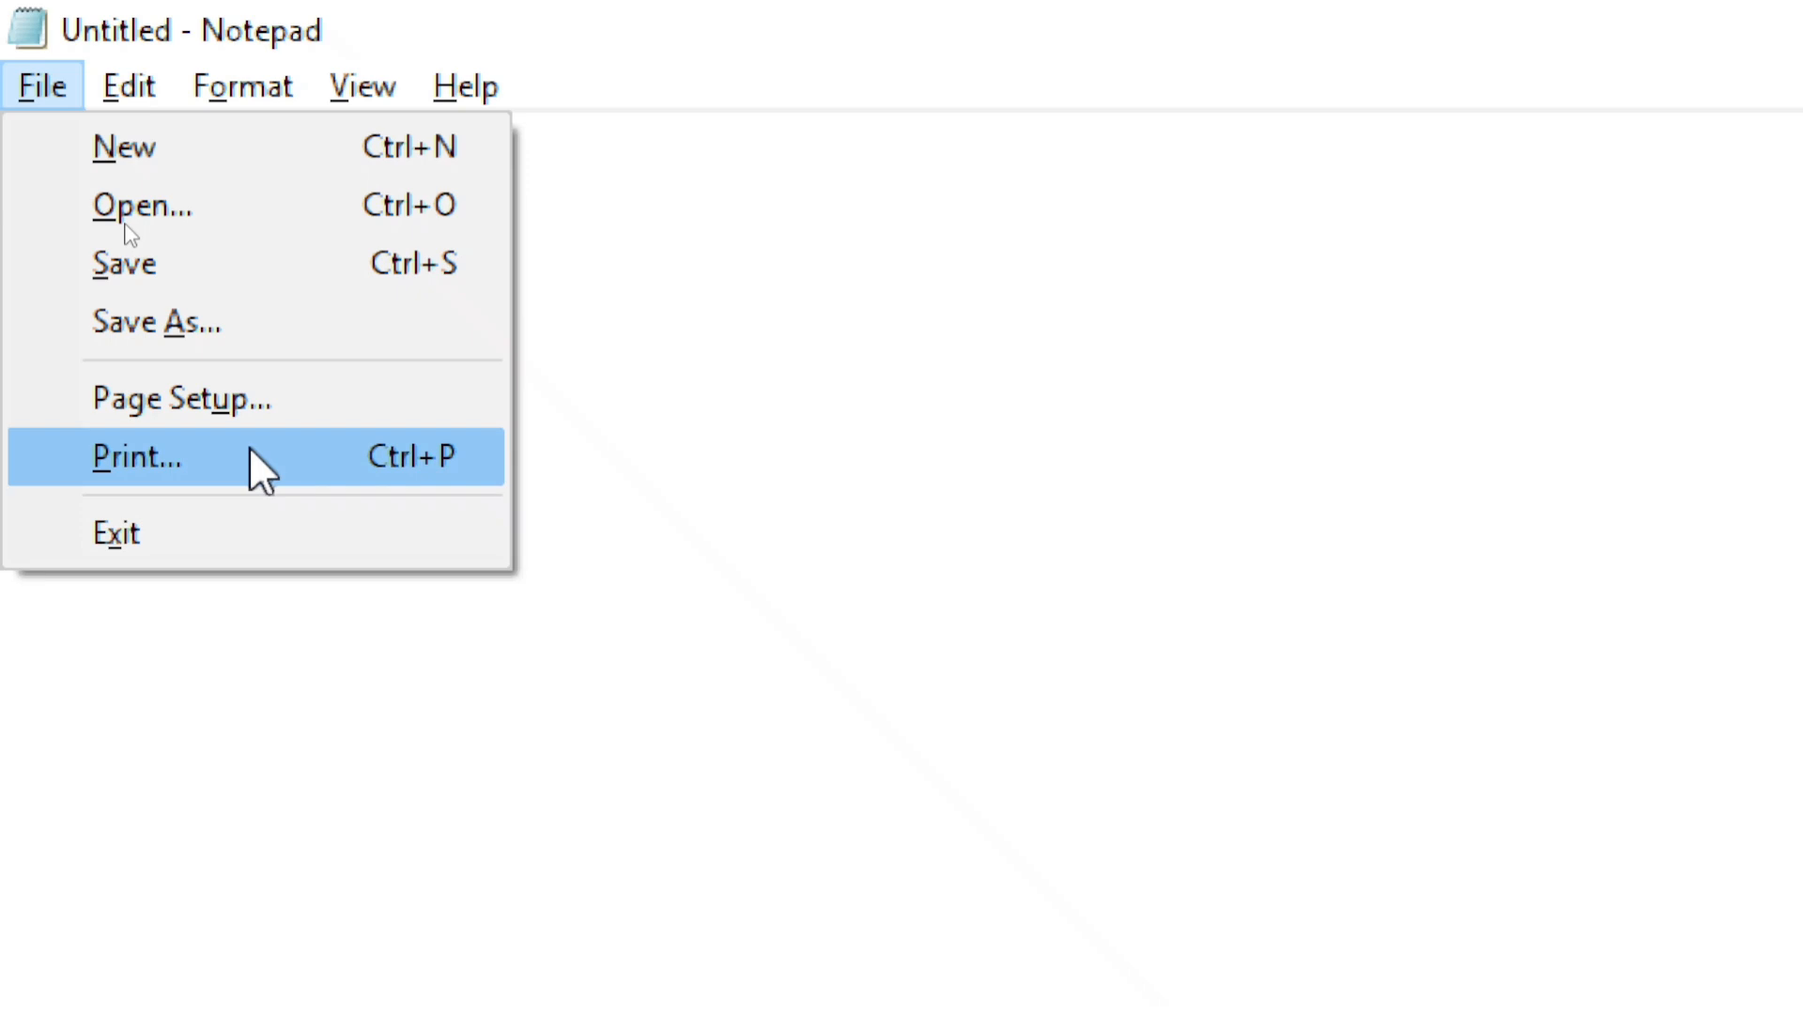
pyautogui.moveTo(129, 86)
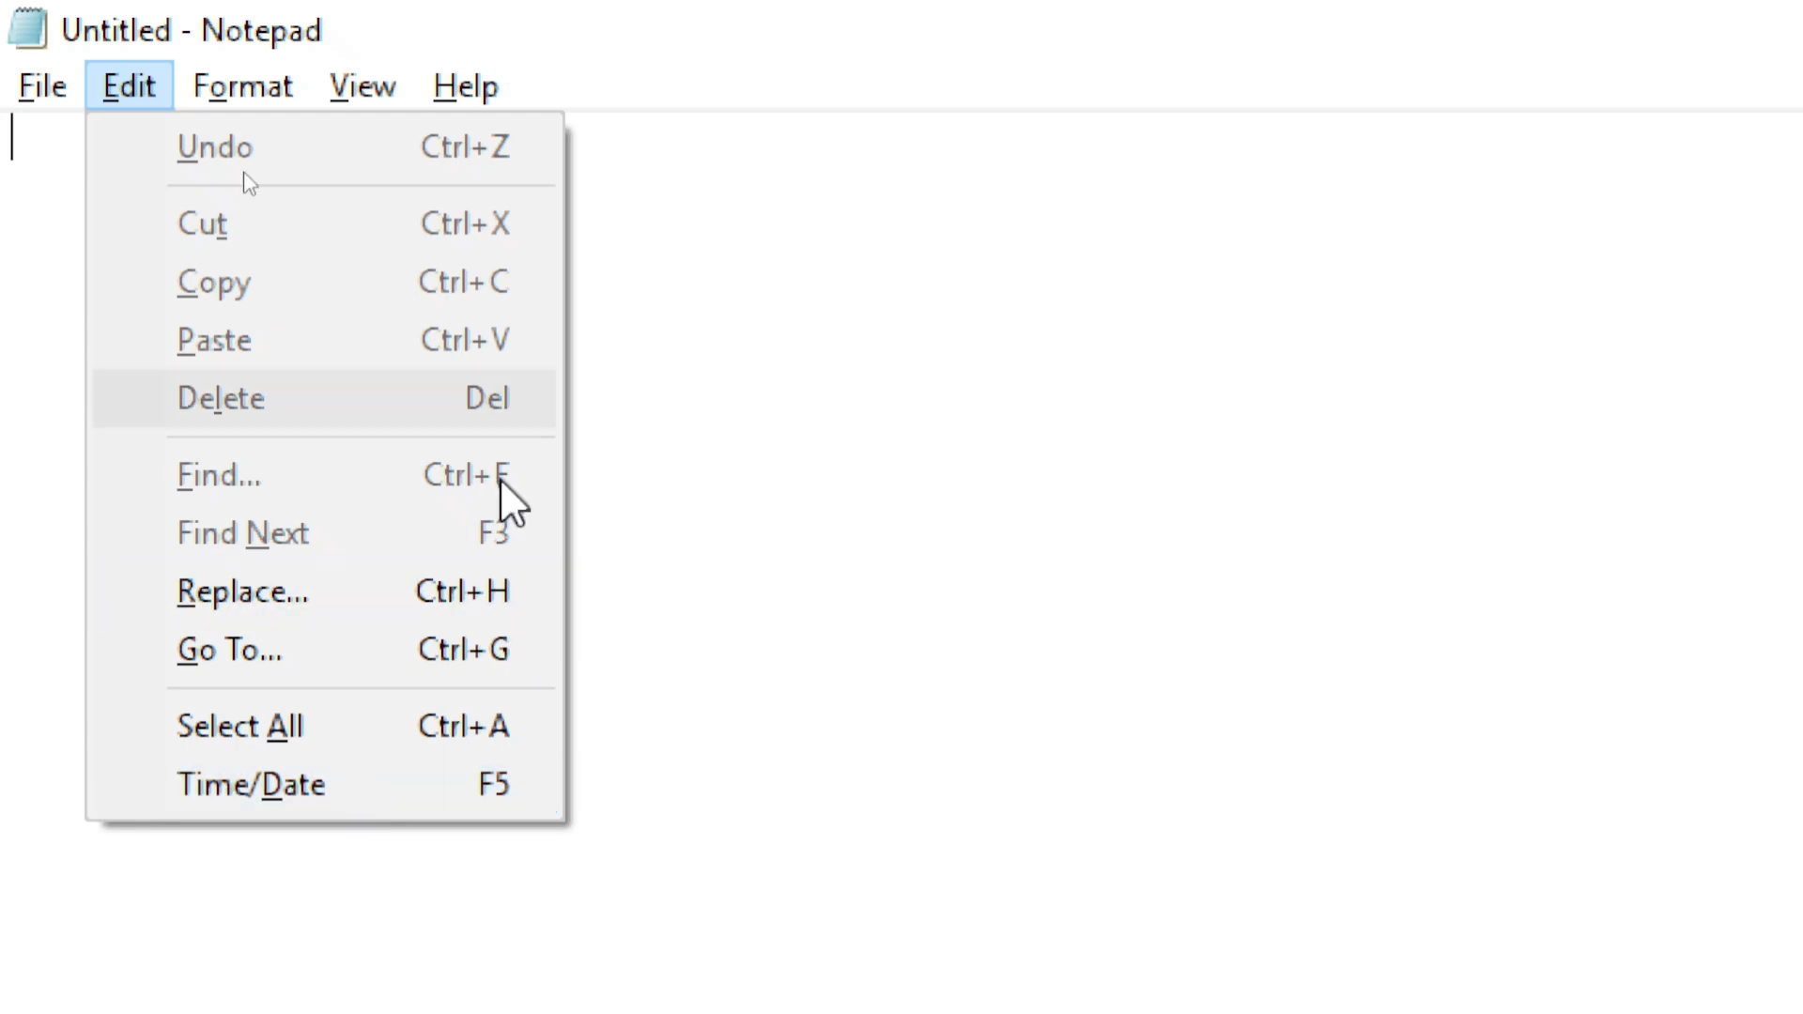
pyautogui.moveTo(234, 57)
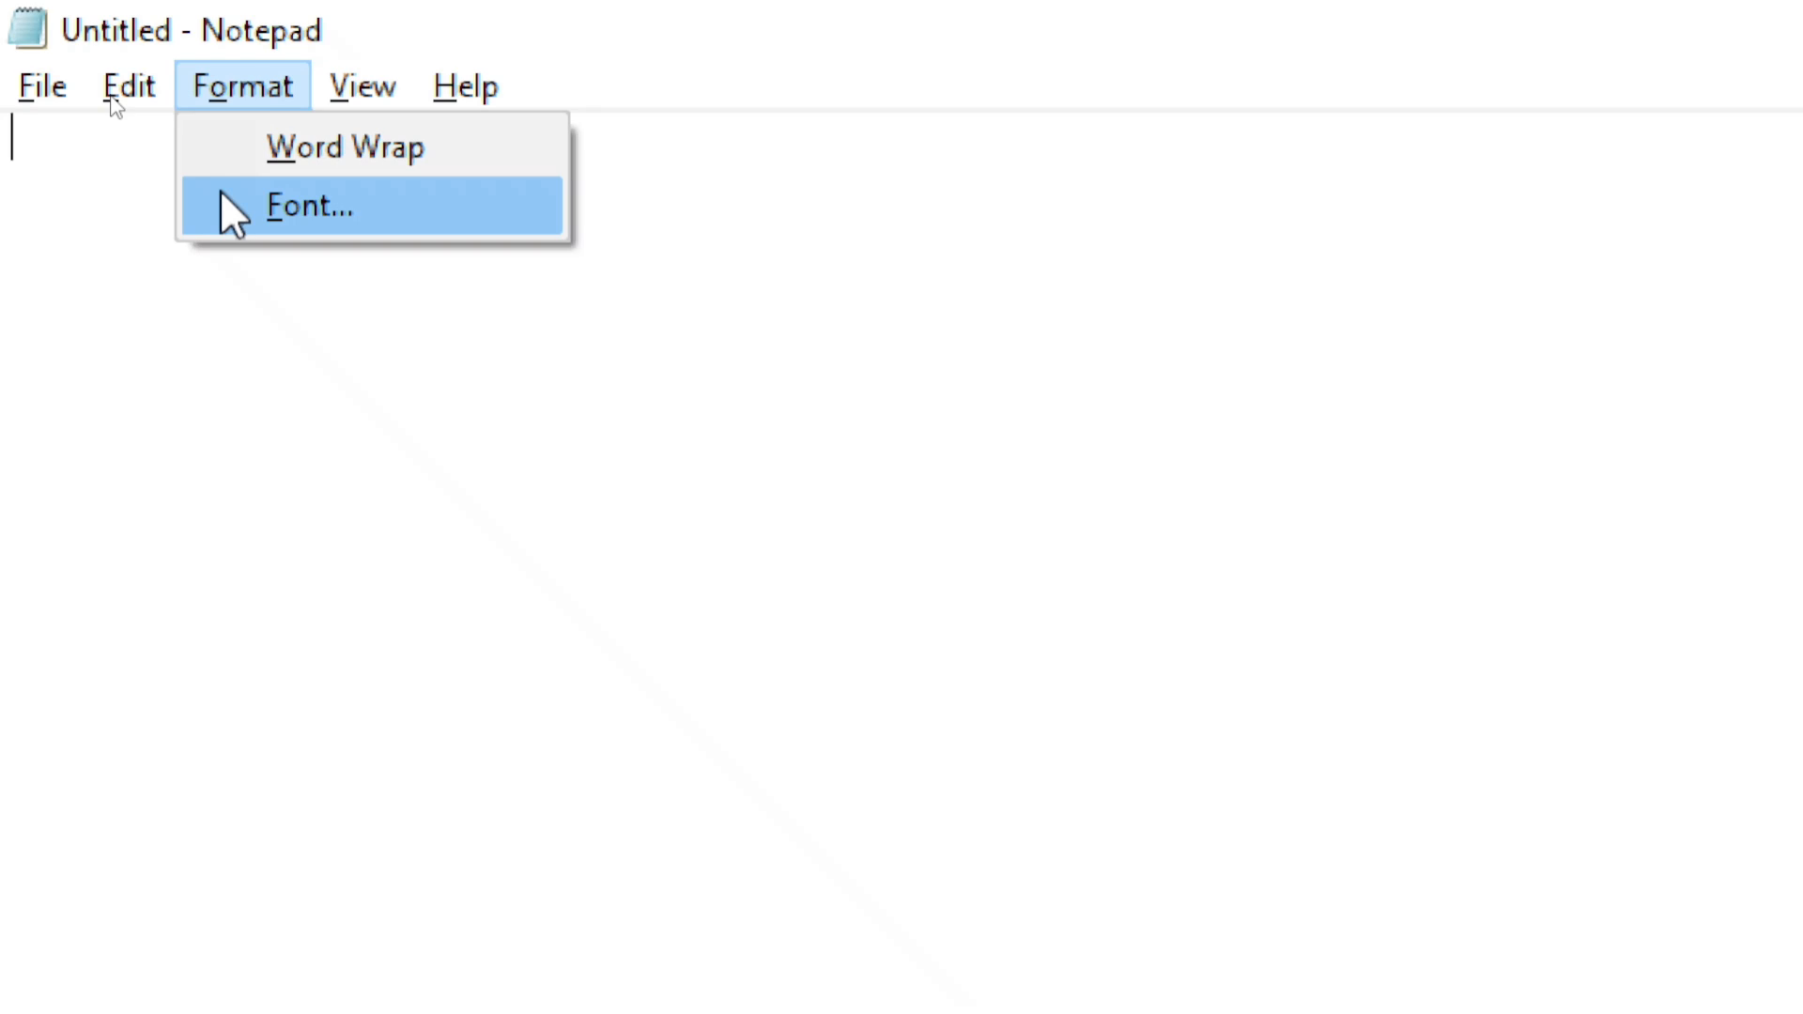
pyautogui.moveTo(385, 72)
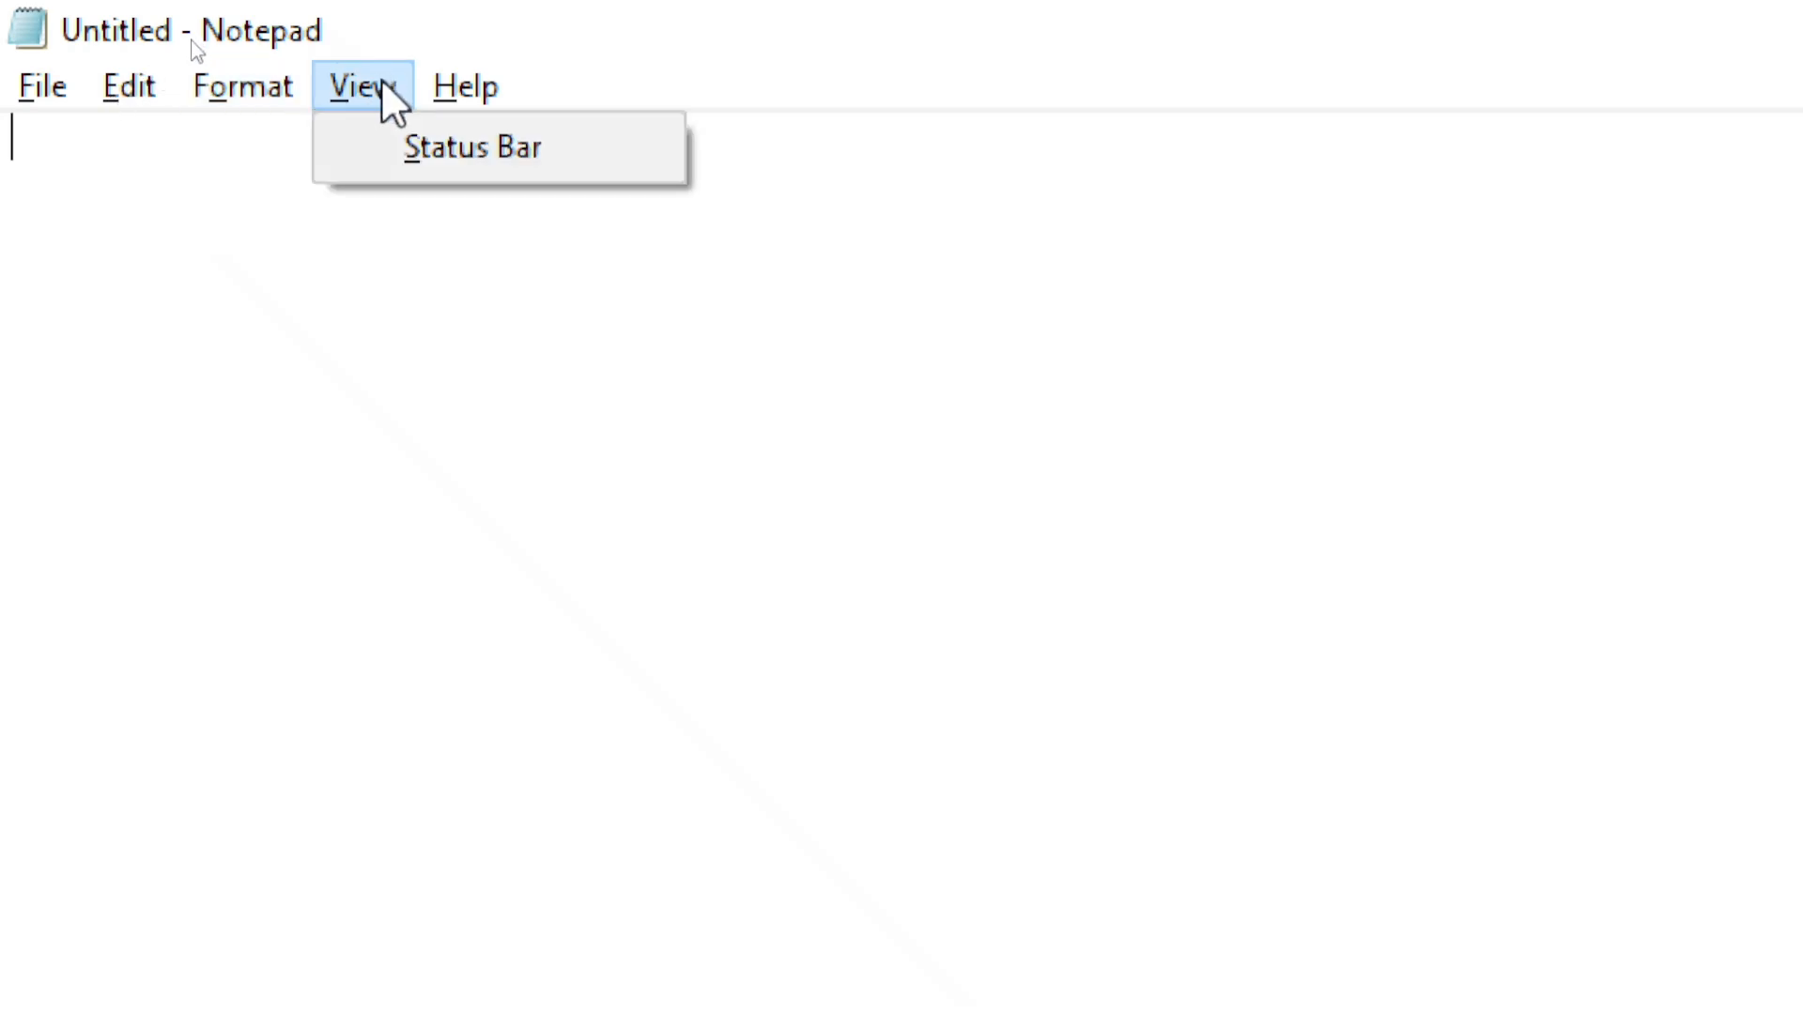
pyautogui.moveTo(477, 69)
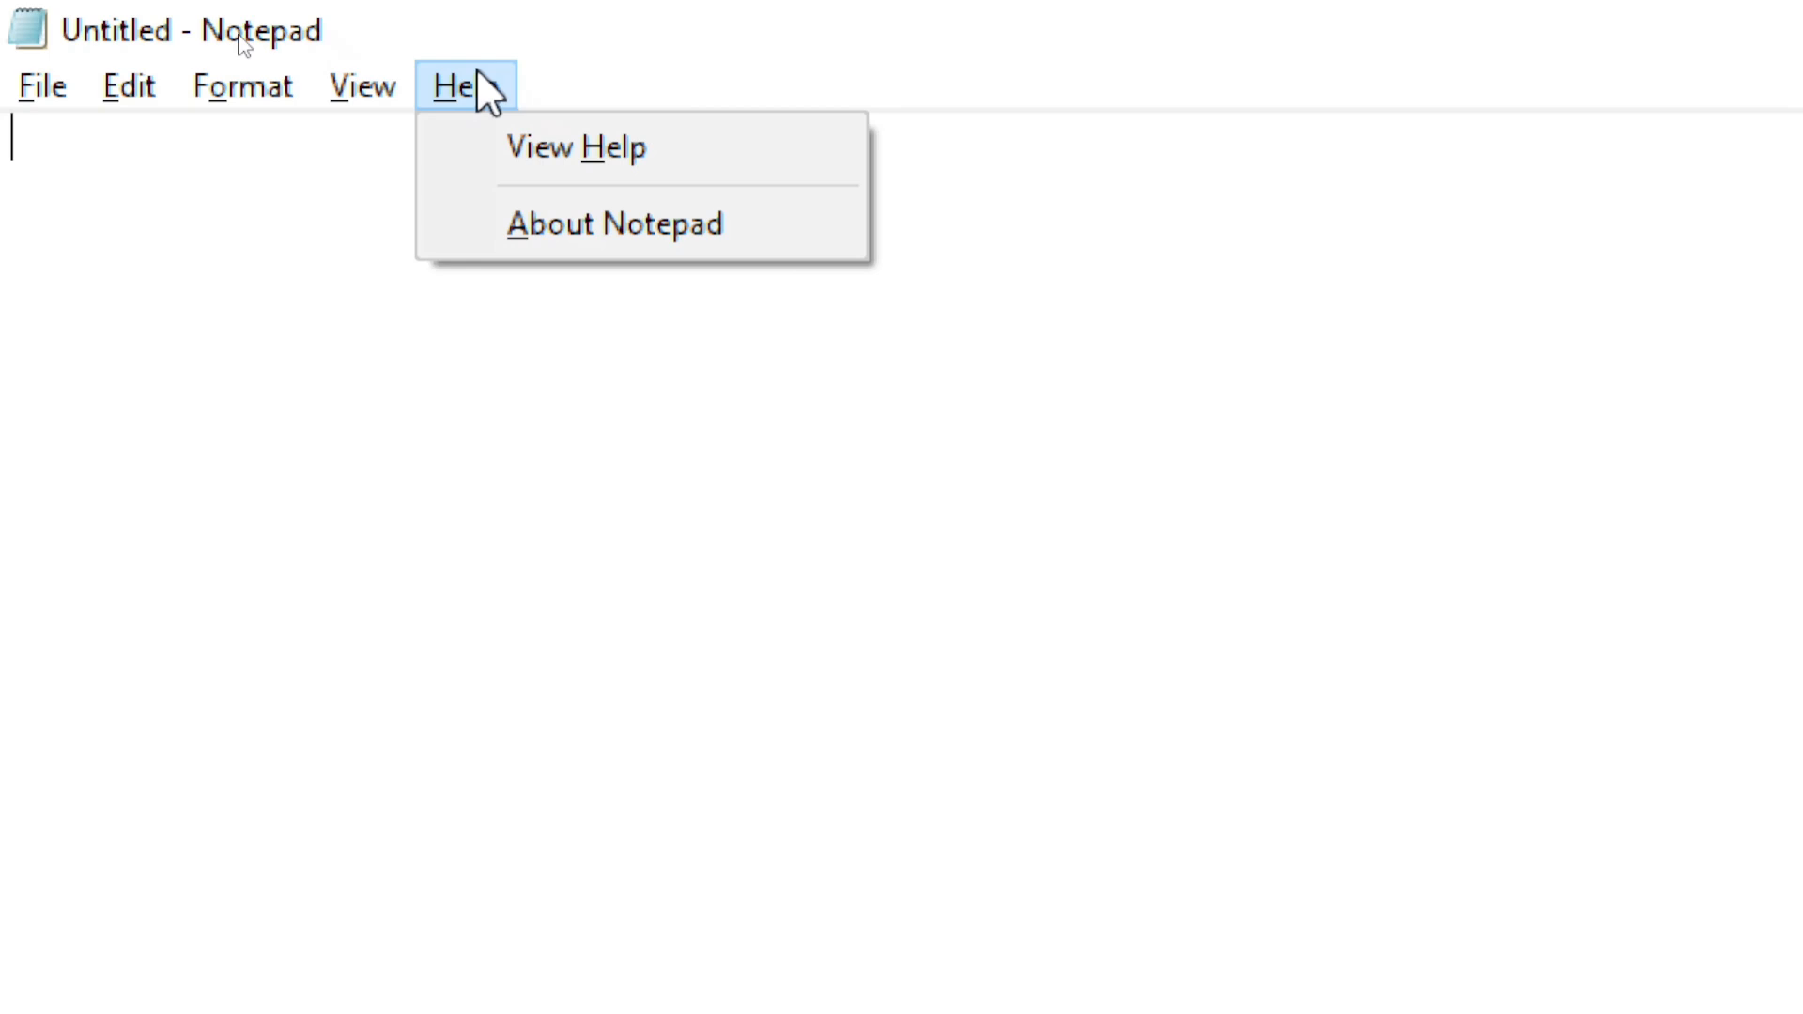
pyautogui.click(309, 206)
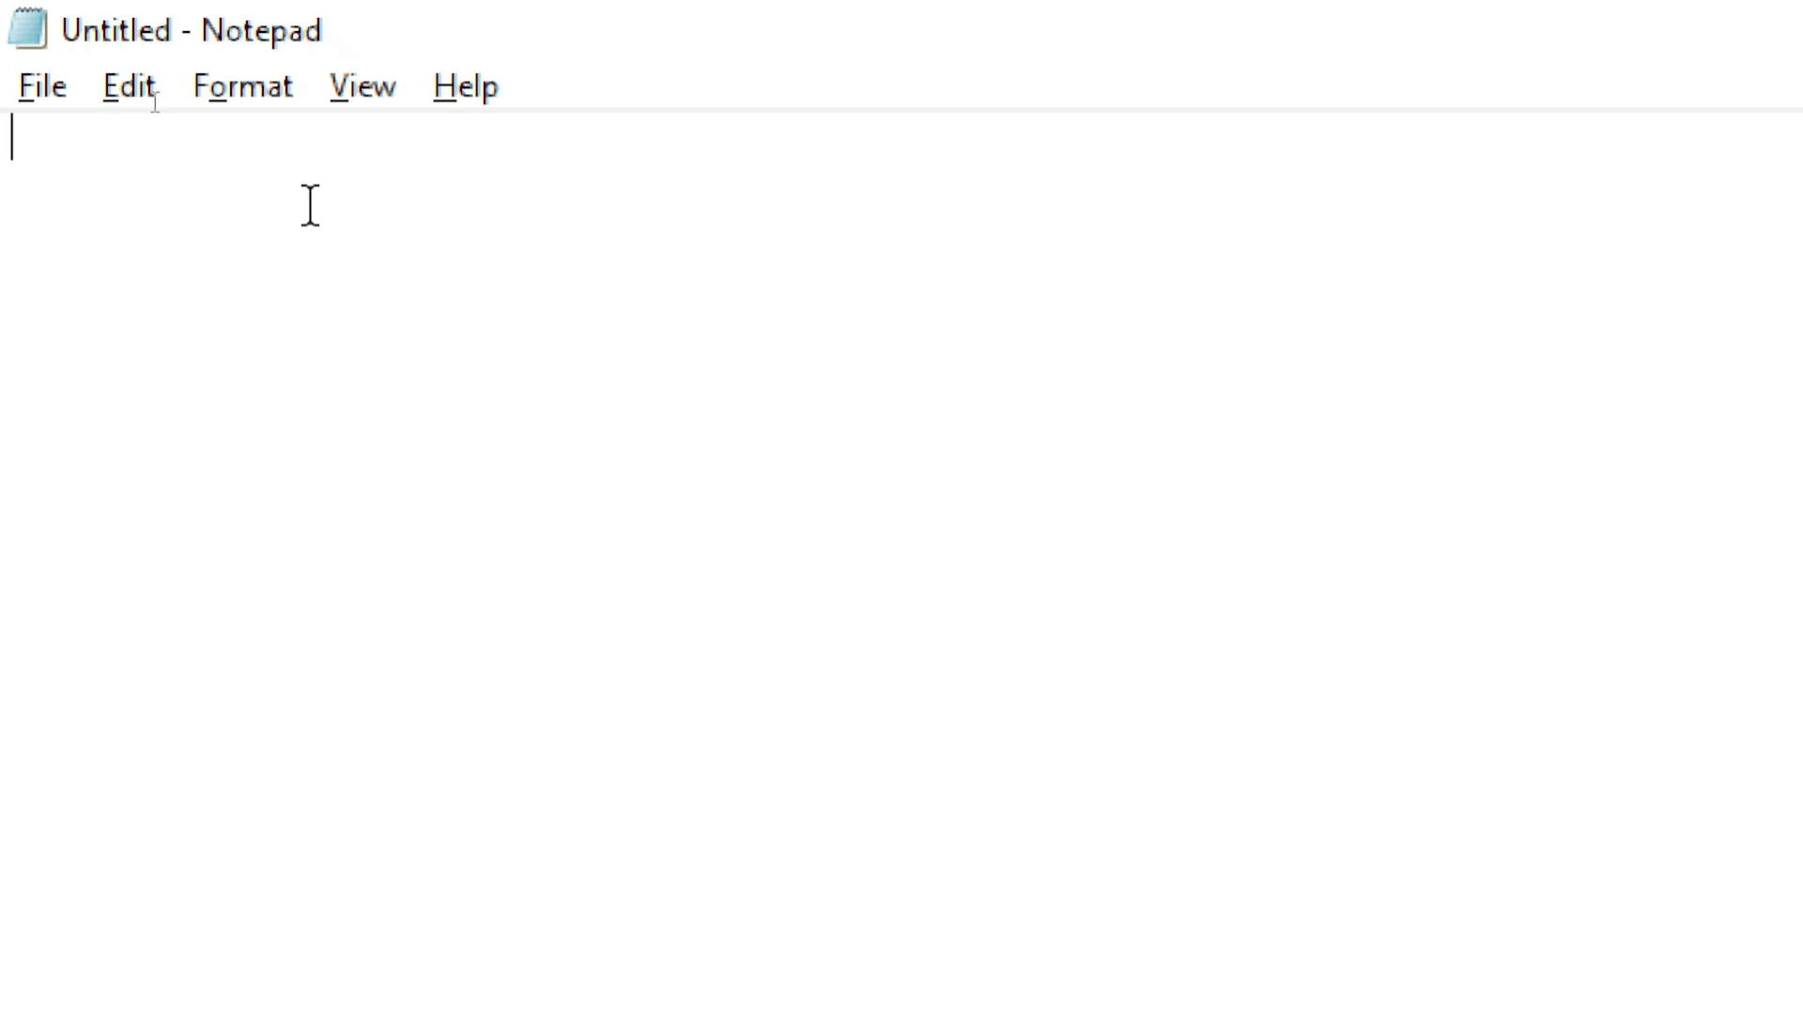
pyautogui.click(32, 94)
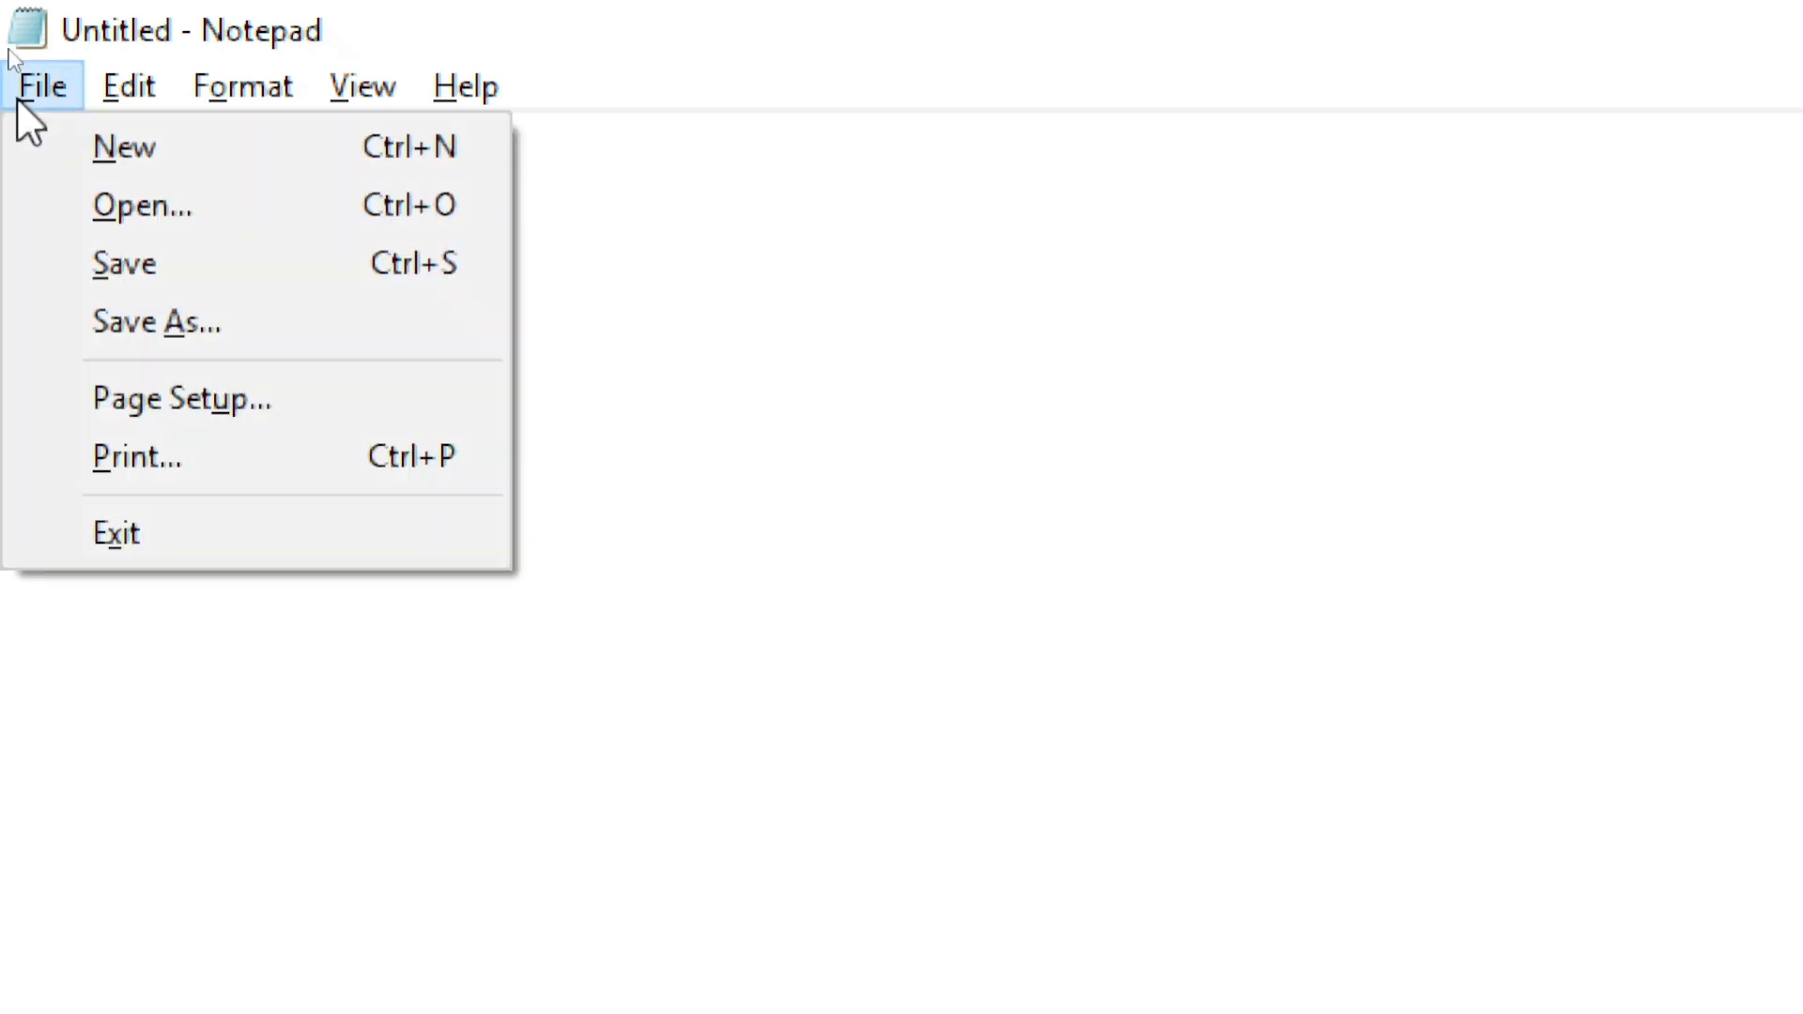
pyautogui.moveTo(105, 97)
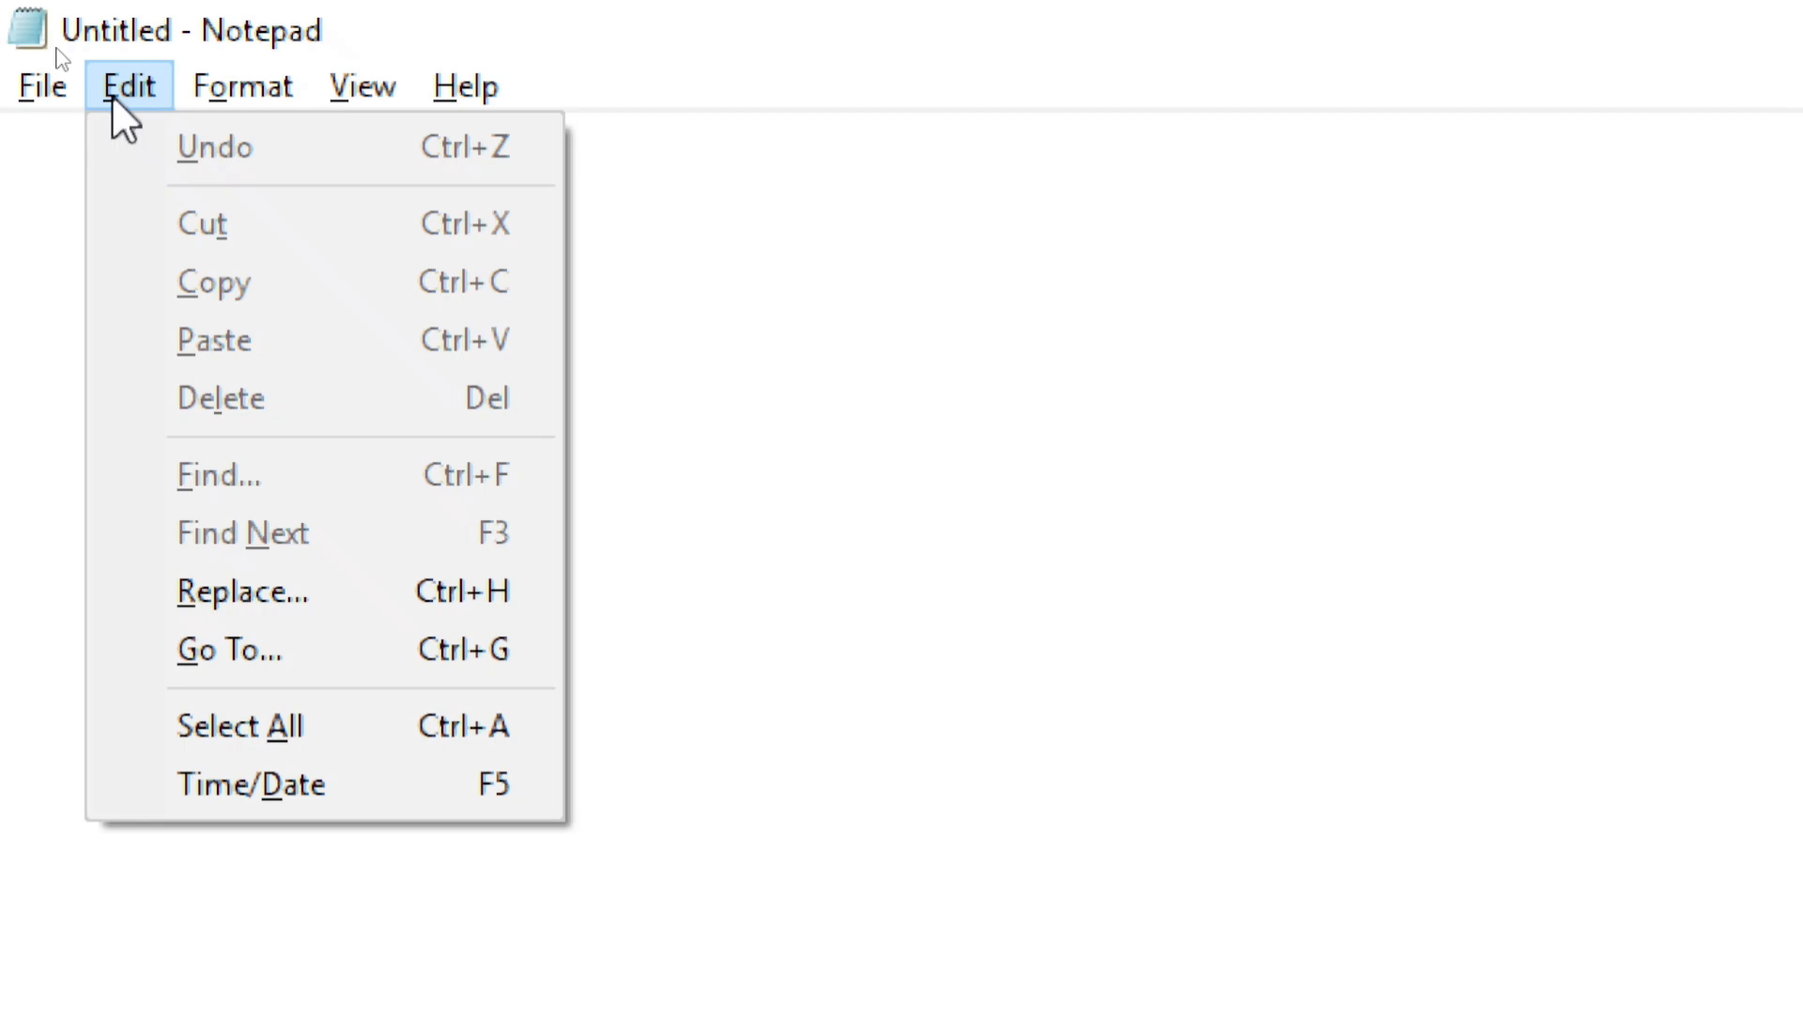
# Step: Open the font settings and choose size 48 for the text
pyautogui.click(216, 94)
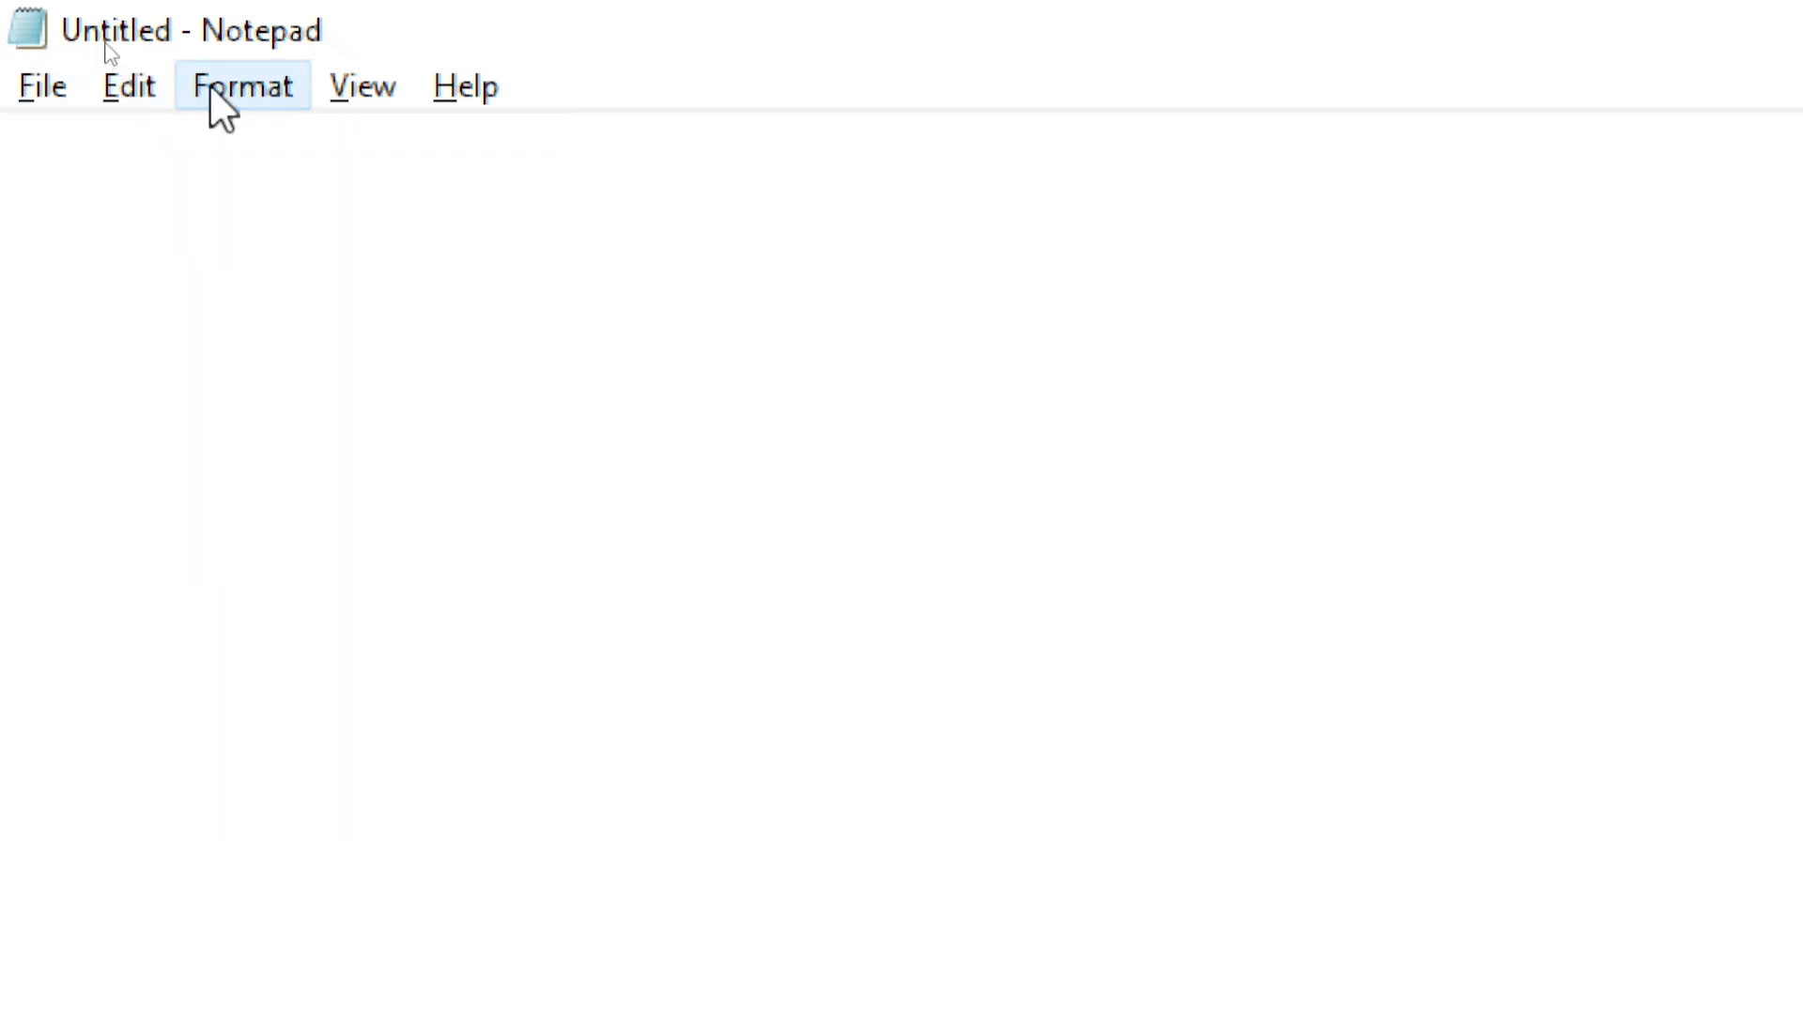
pyautogui.click(216, 94)
pyautogui.click(229, 197)
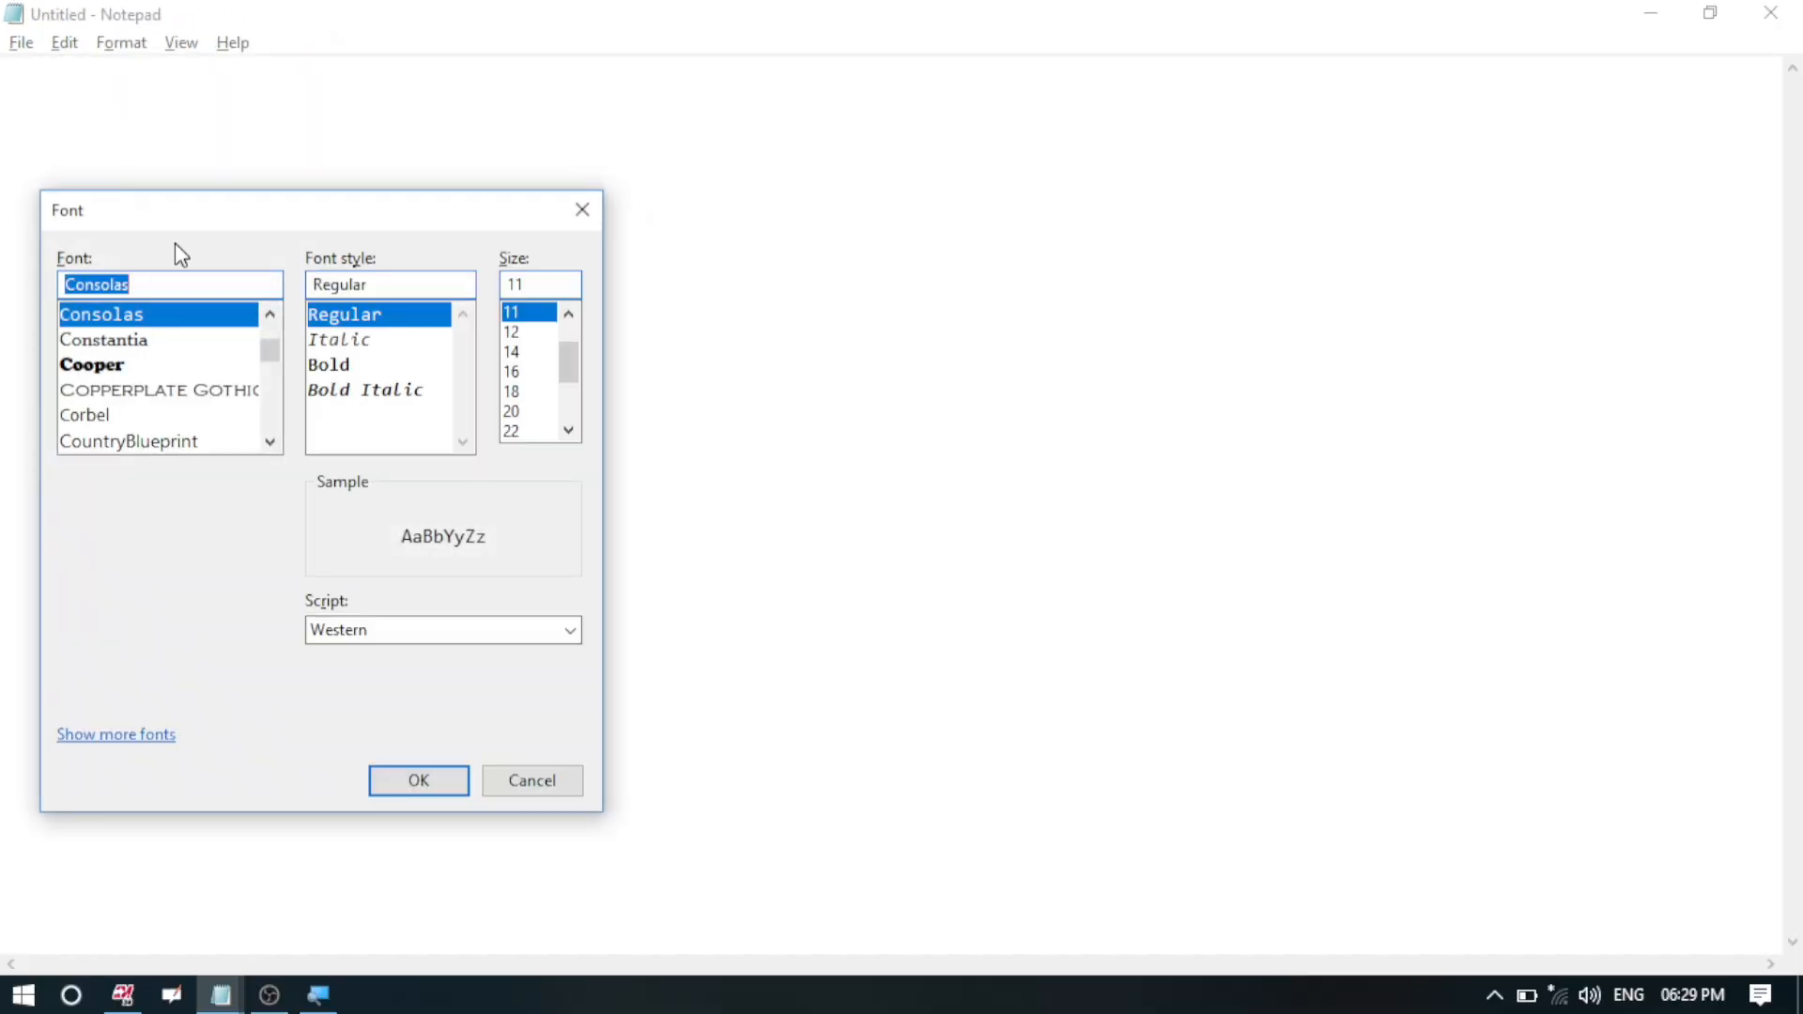
pyautogui.moveTo(194, 220); pyautogui.dragTo(574, 191)
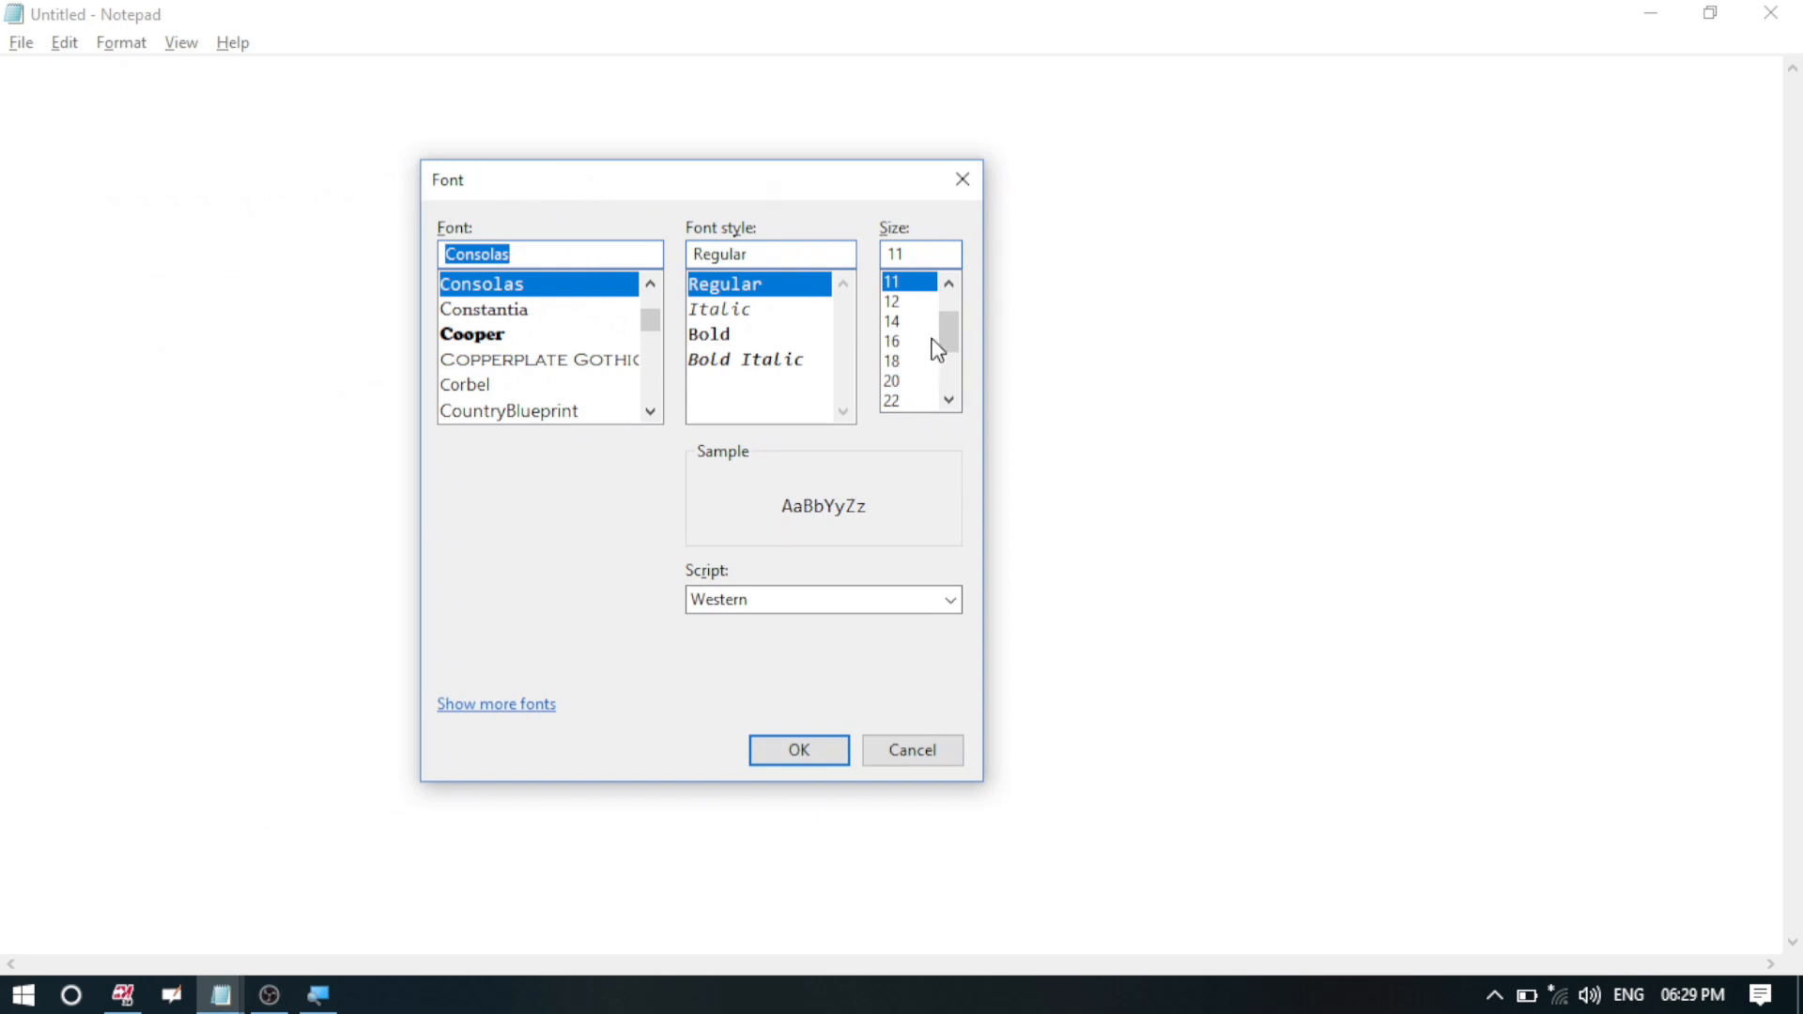
pyautogui.moveTo(951, 340); pyautogui.dragTo(947, 385)
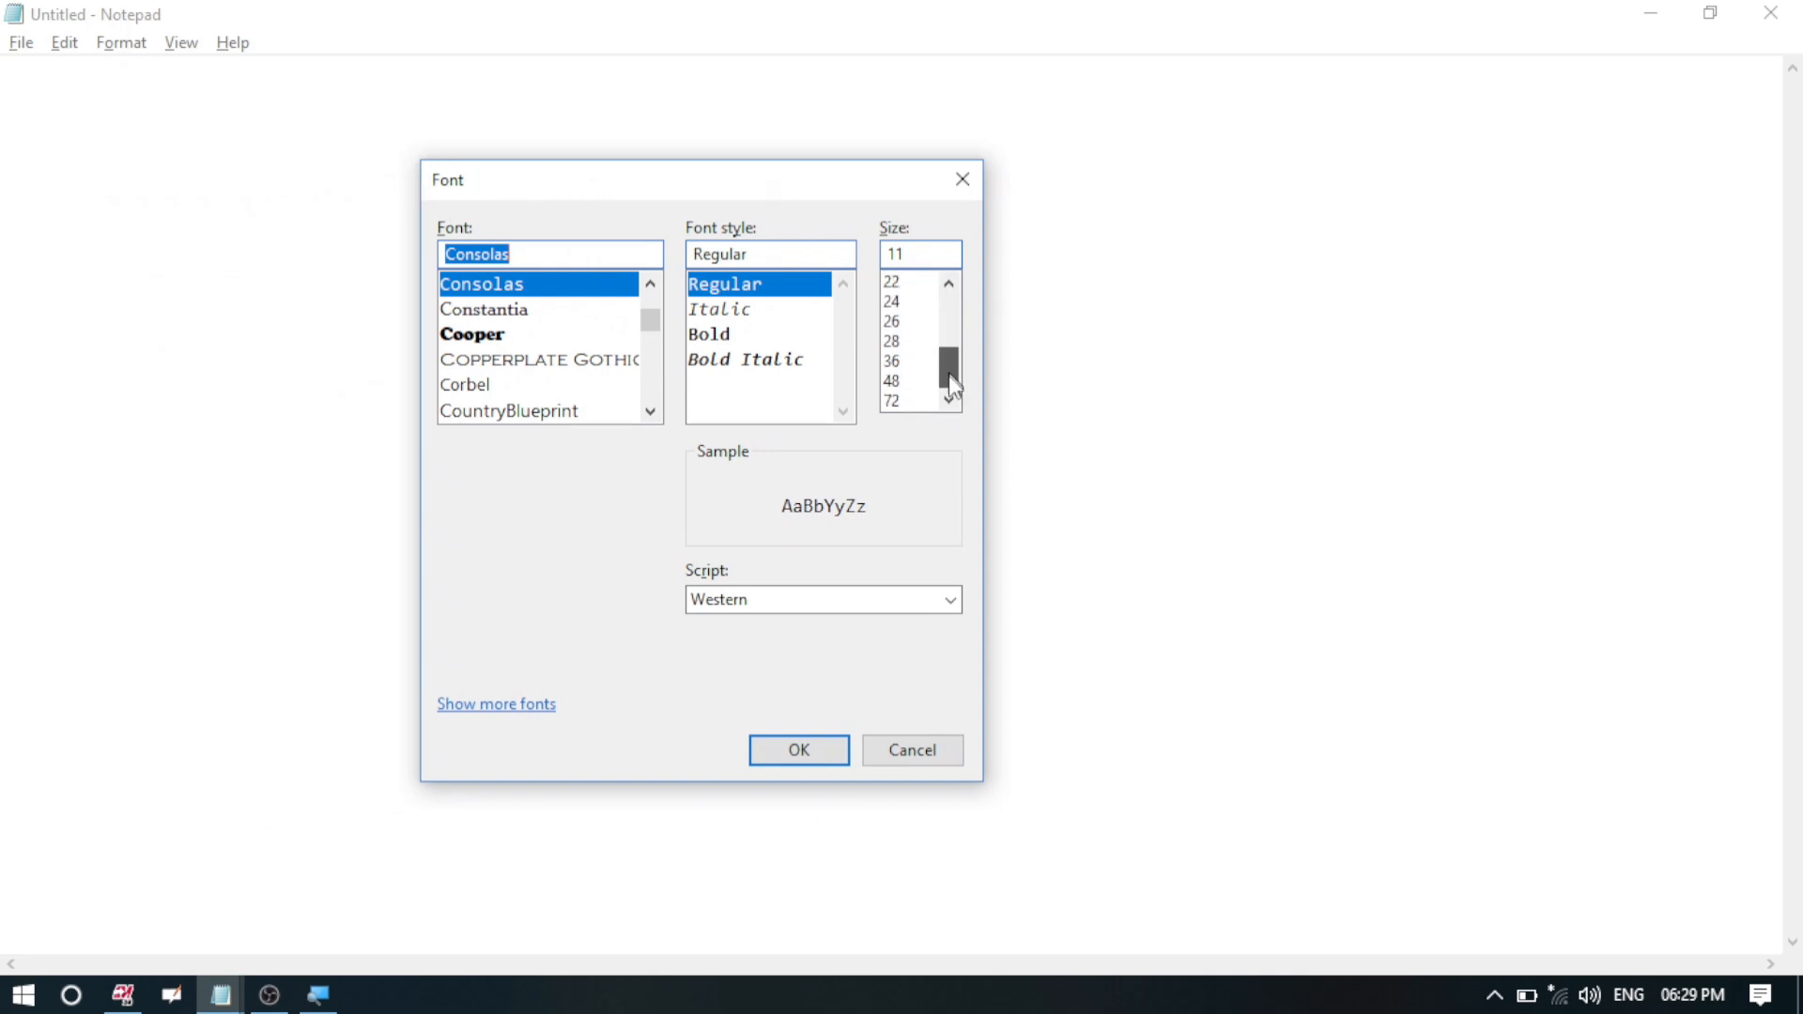
pyautogui.click(891, 381)
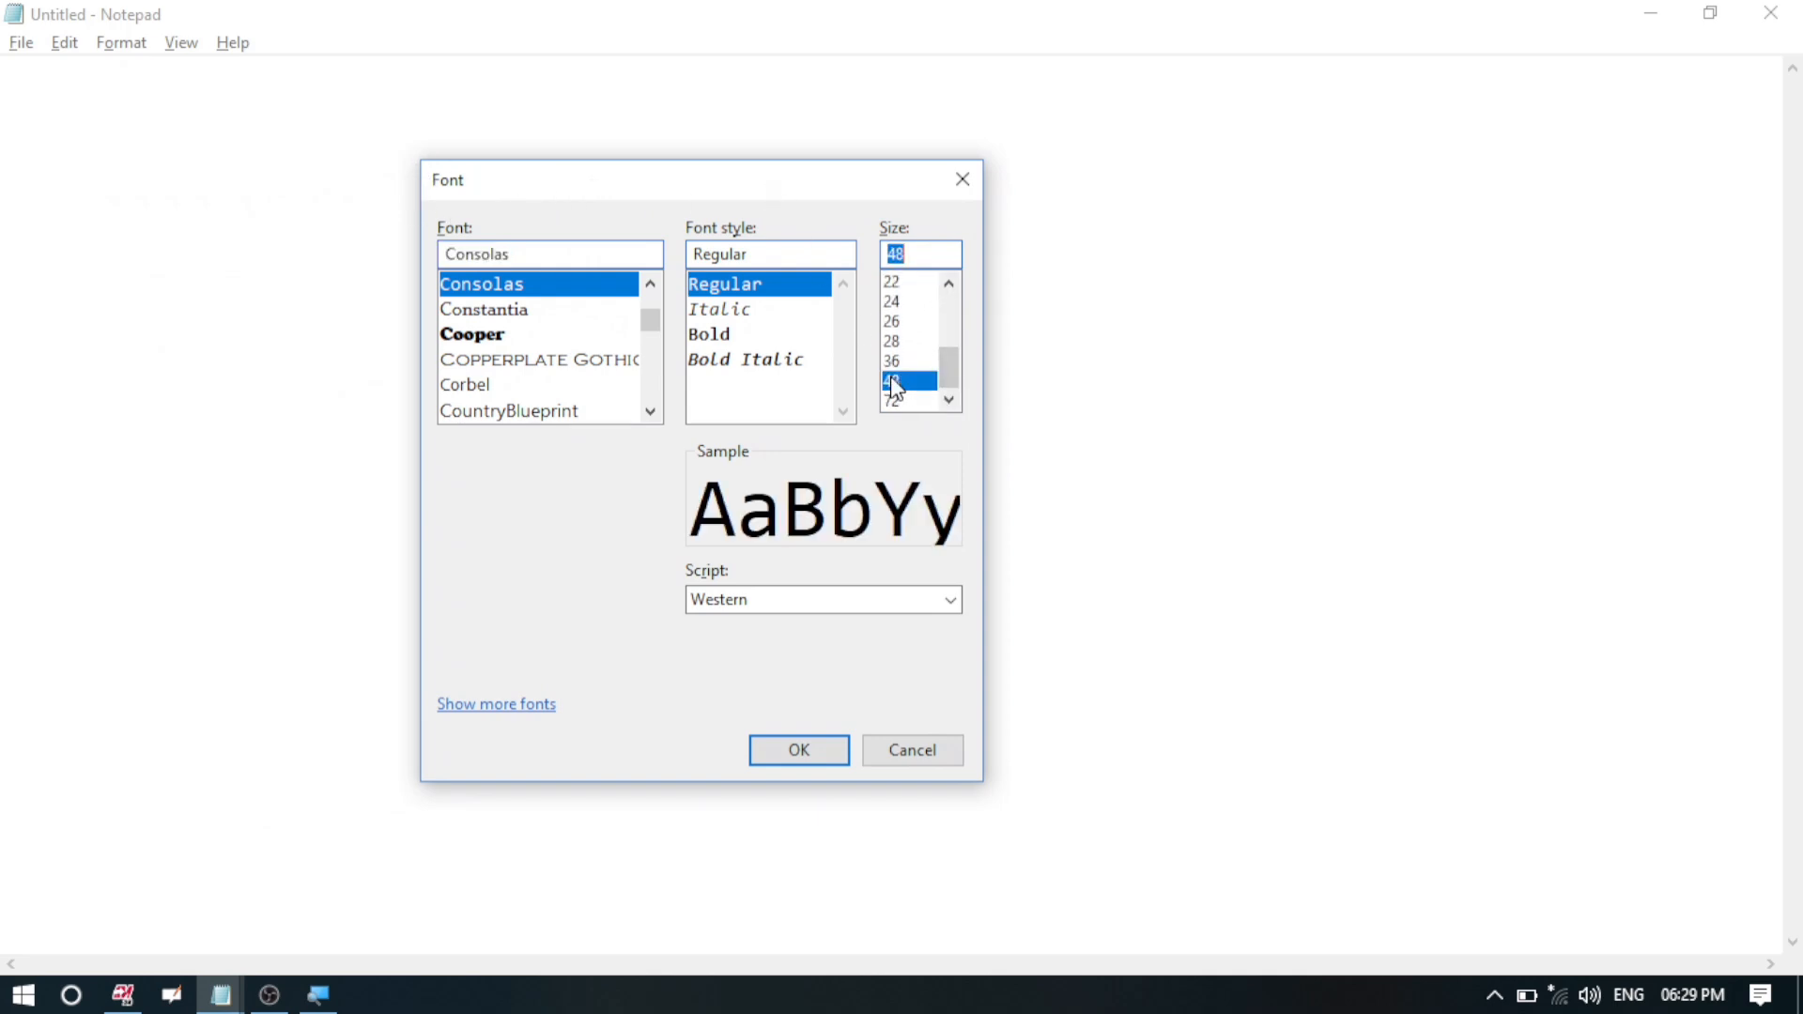
# Step: Choose the Constantia font with the Regular style and apply the font settings
pyautogui.click(522, 310)
pyautogui.moveTo(655, 324); pyautogui.dragTo(655, 369)
pyautogui.click(725, 340)
pyautogui.click(725, 340)
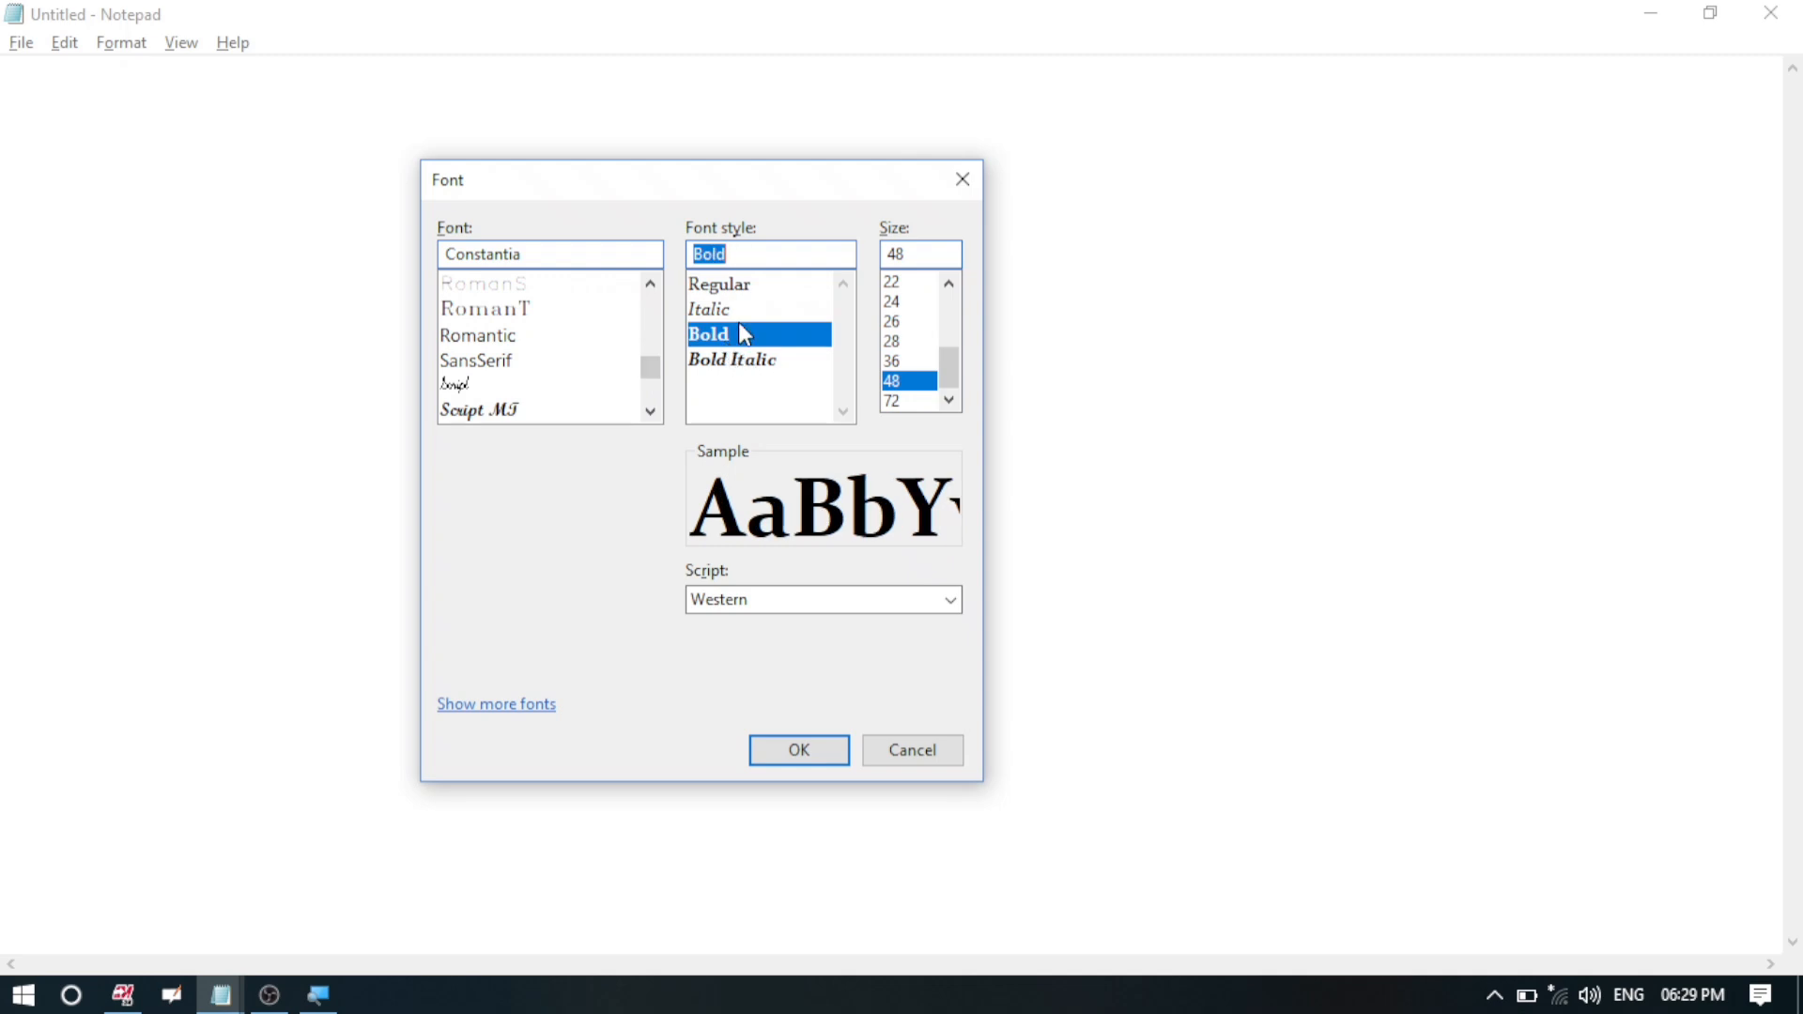
pyautogui.click(725, 286)
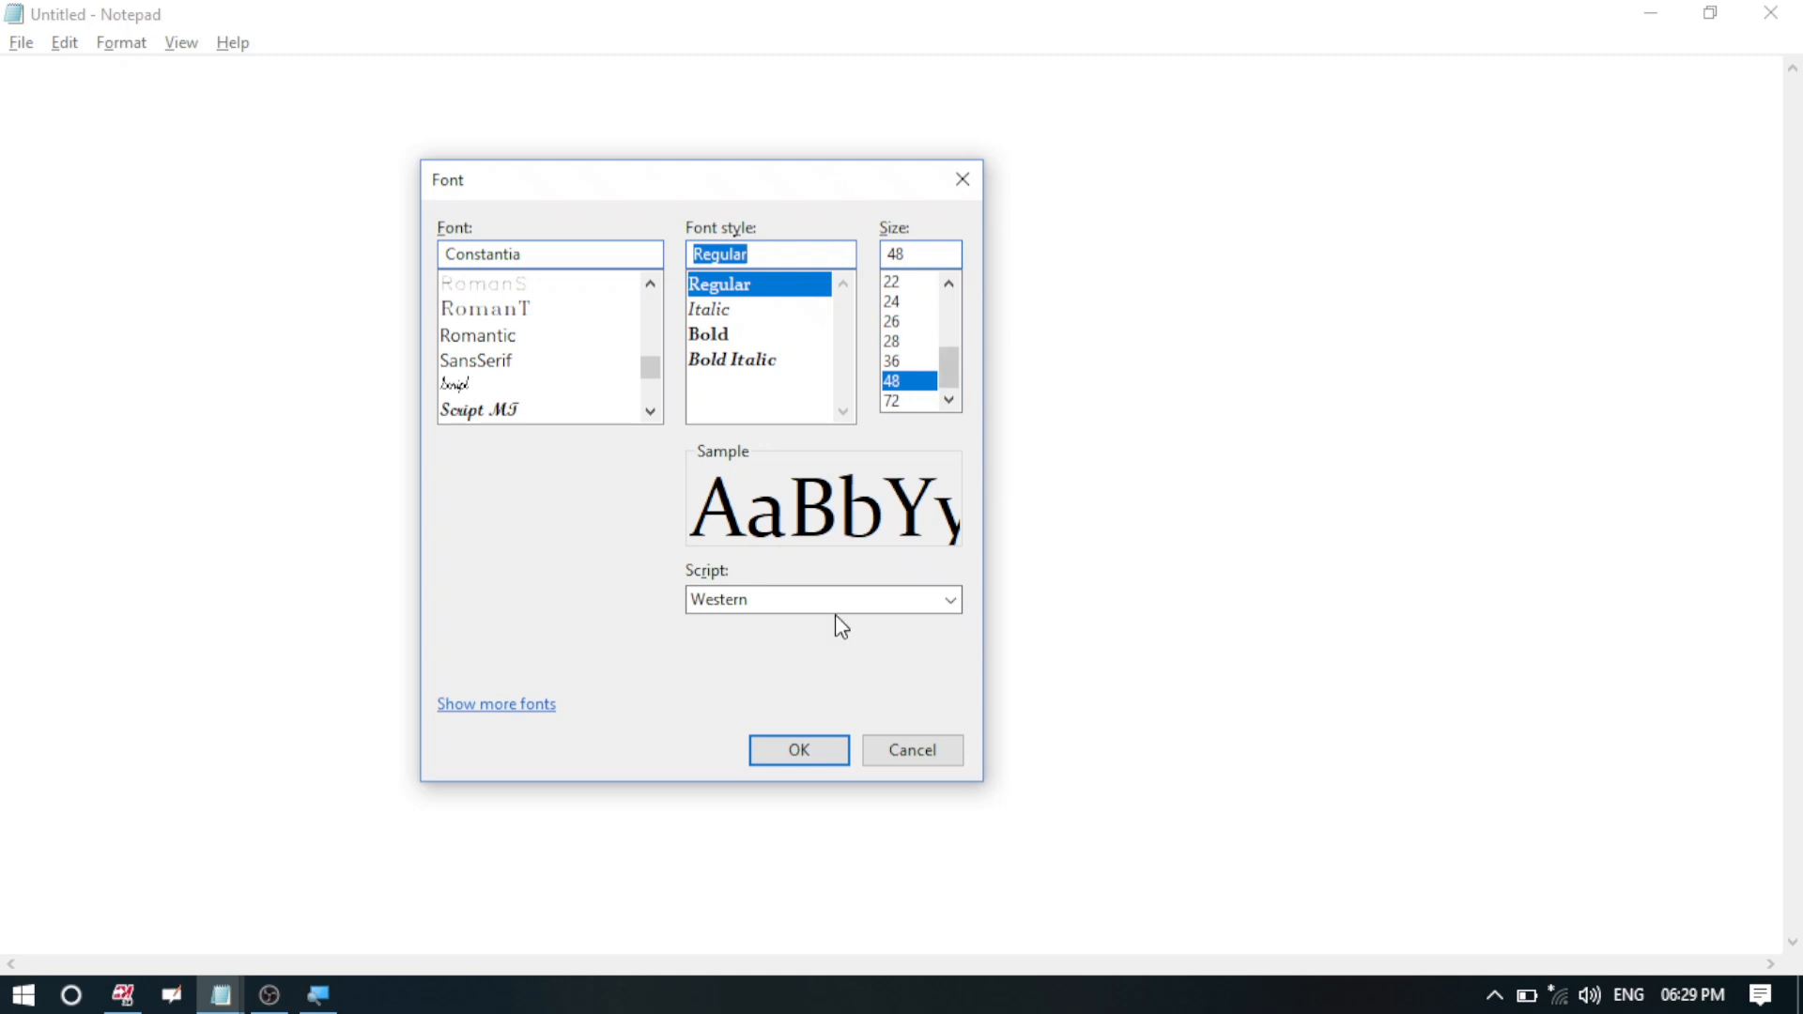
pyautogui.click(804, 750)
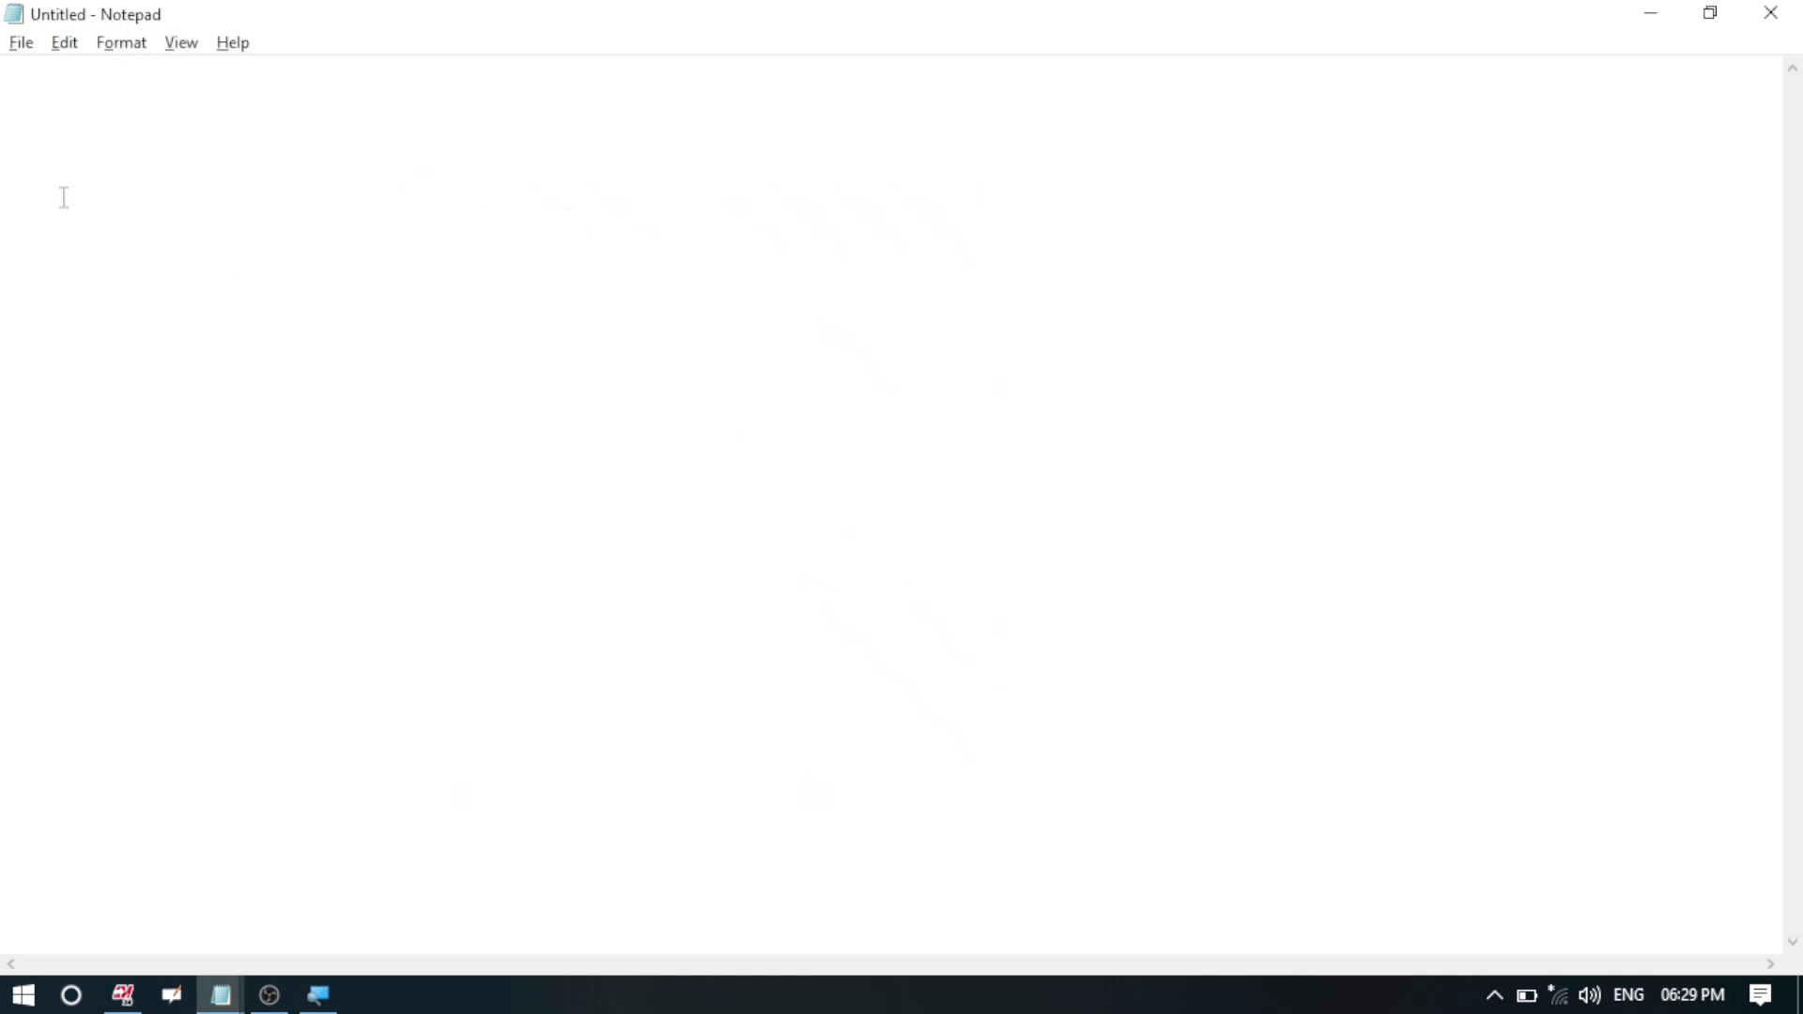
# Step: Write "cad design kannada" on the first line and, after a blank line, a person's first name
pyautogui.write('cad de')
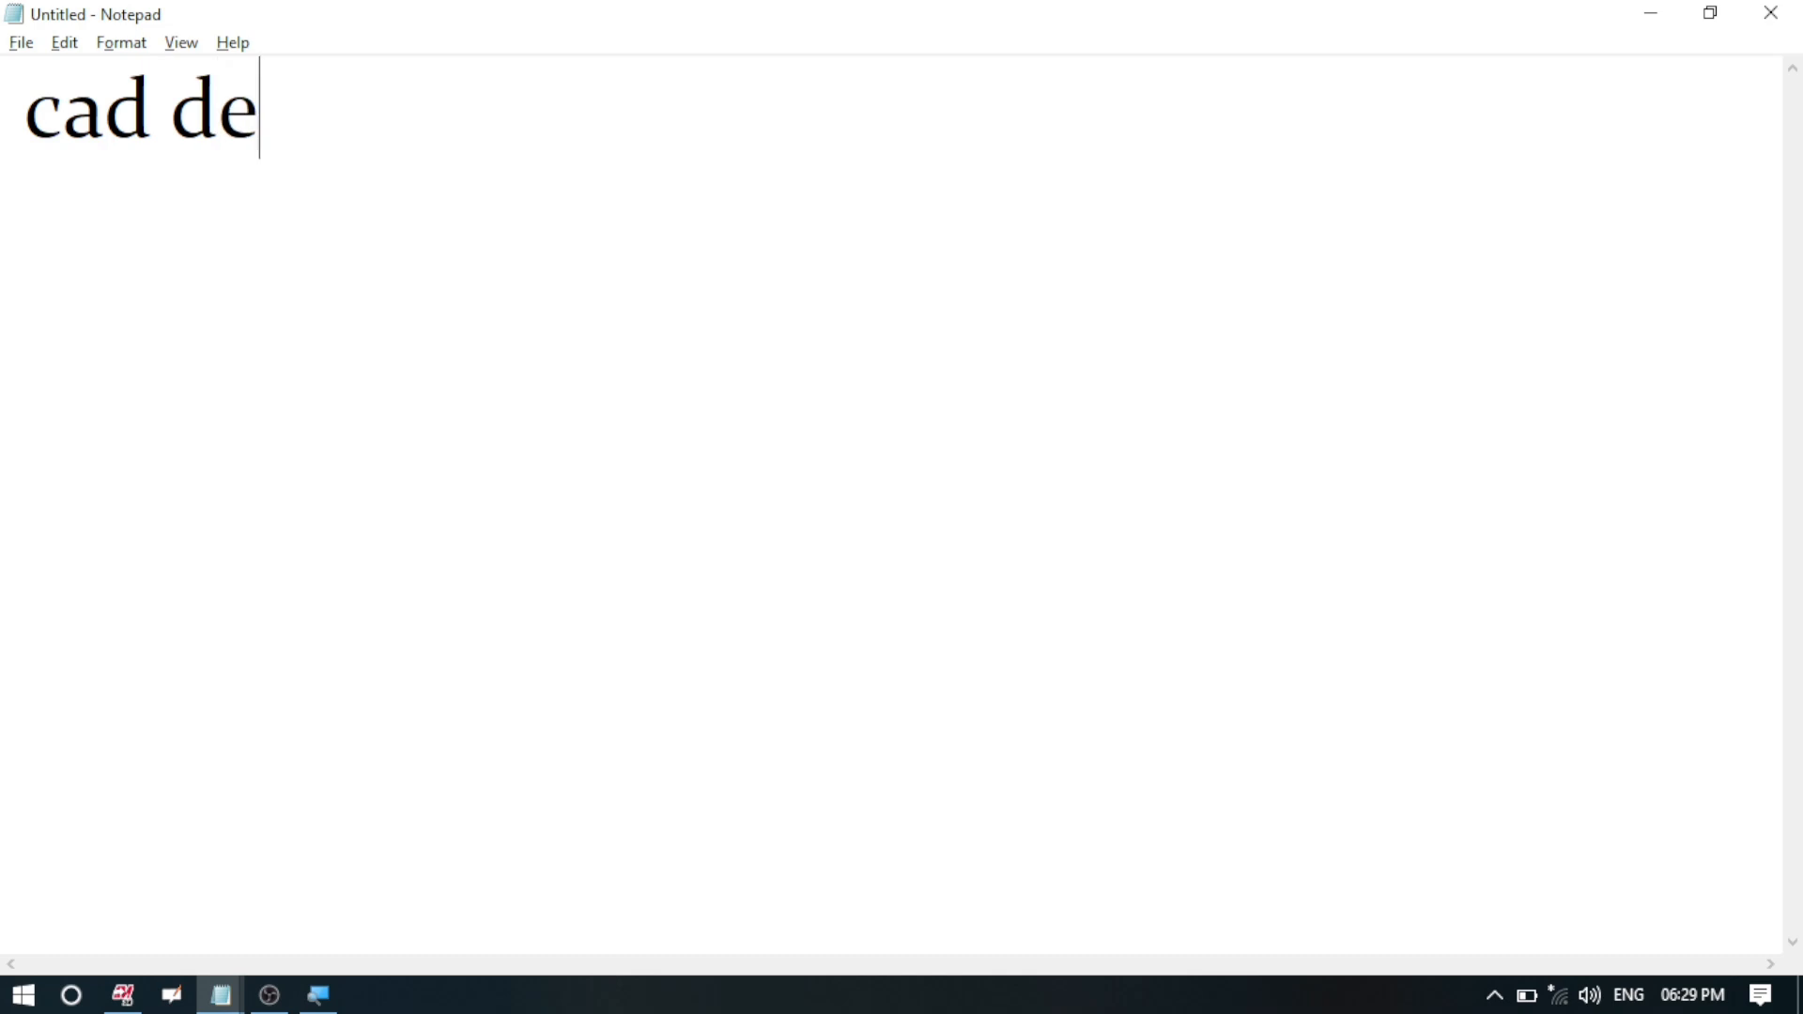
pyautogui.write('sign ')
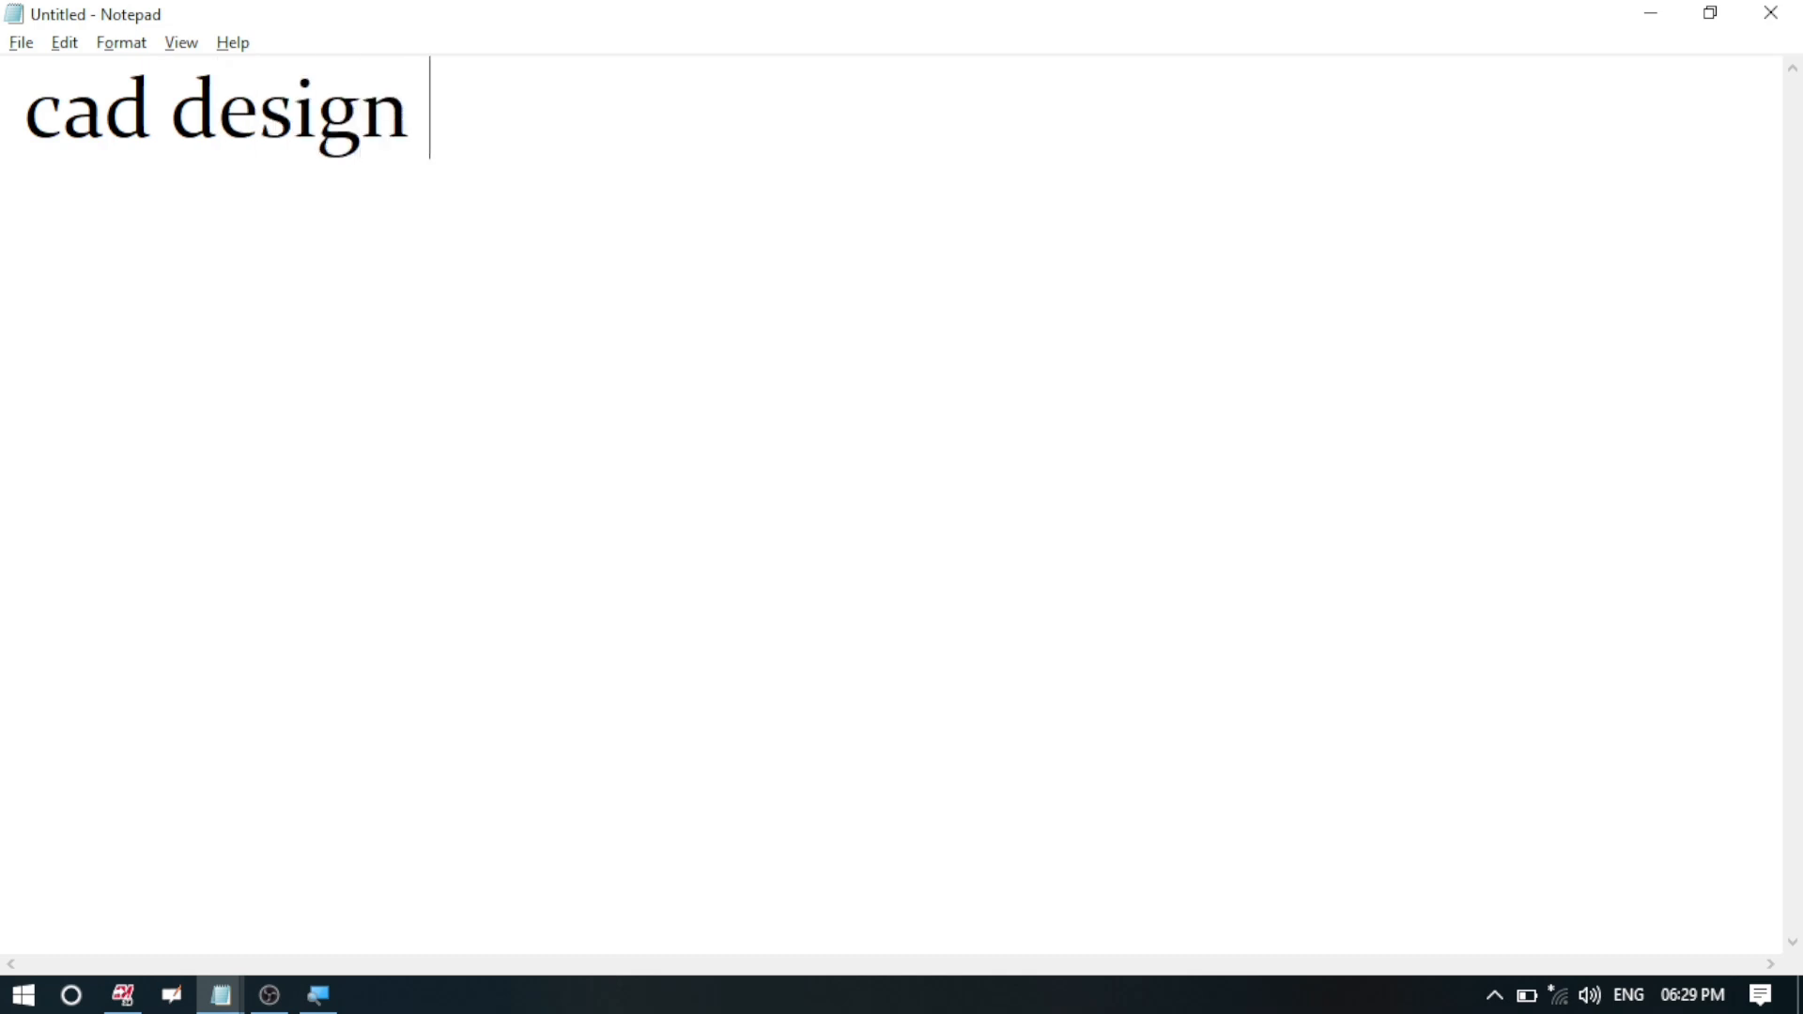
pyautogui.write('kanna')
pyautogui.write('da')
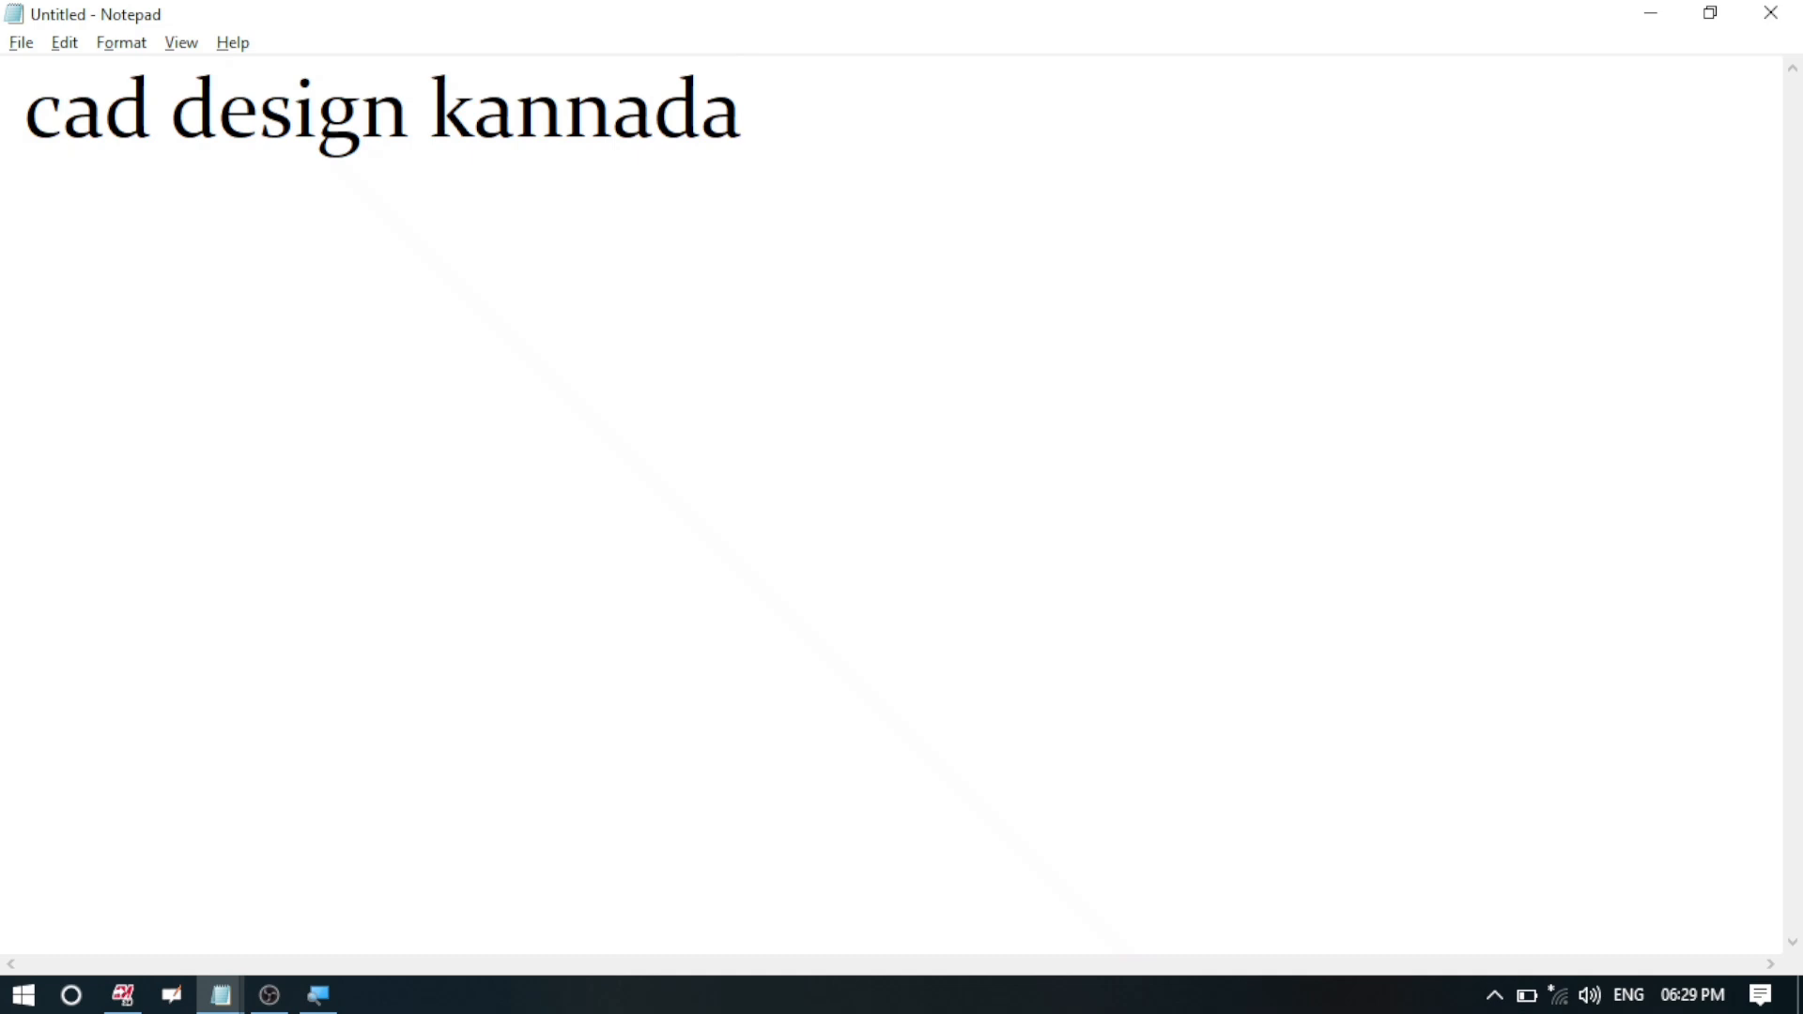
pyautogui.press('Return')
pyautogui.write('ramesh')
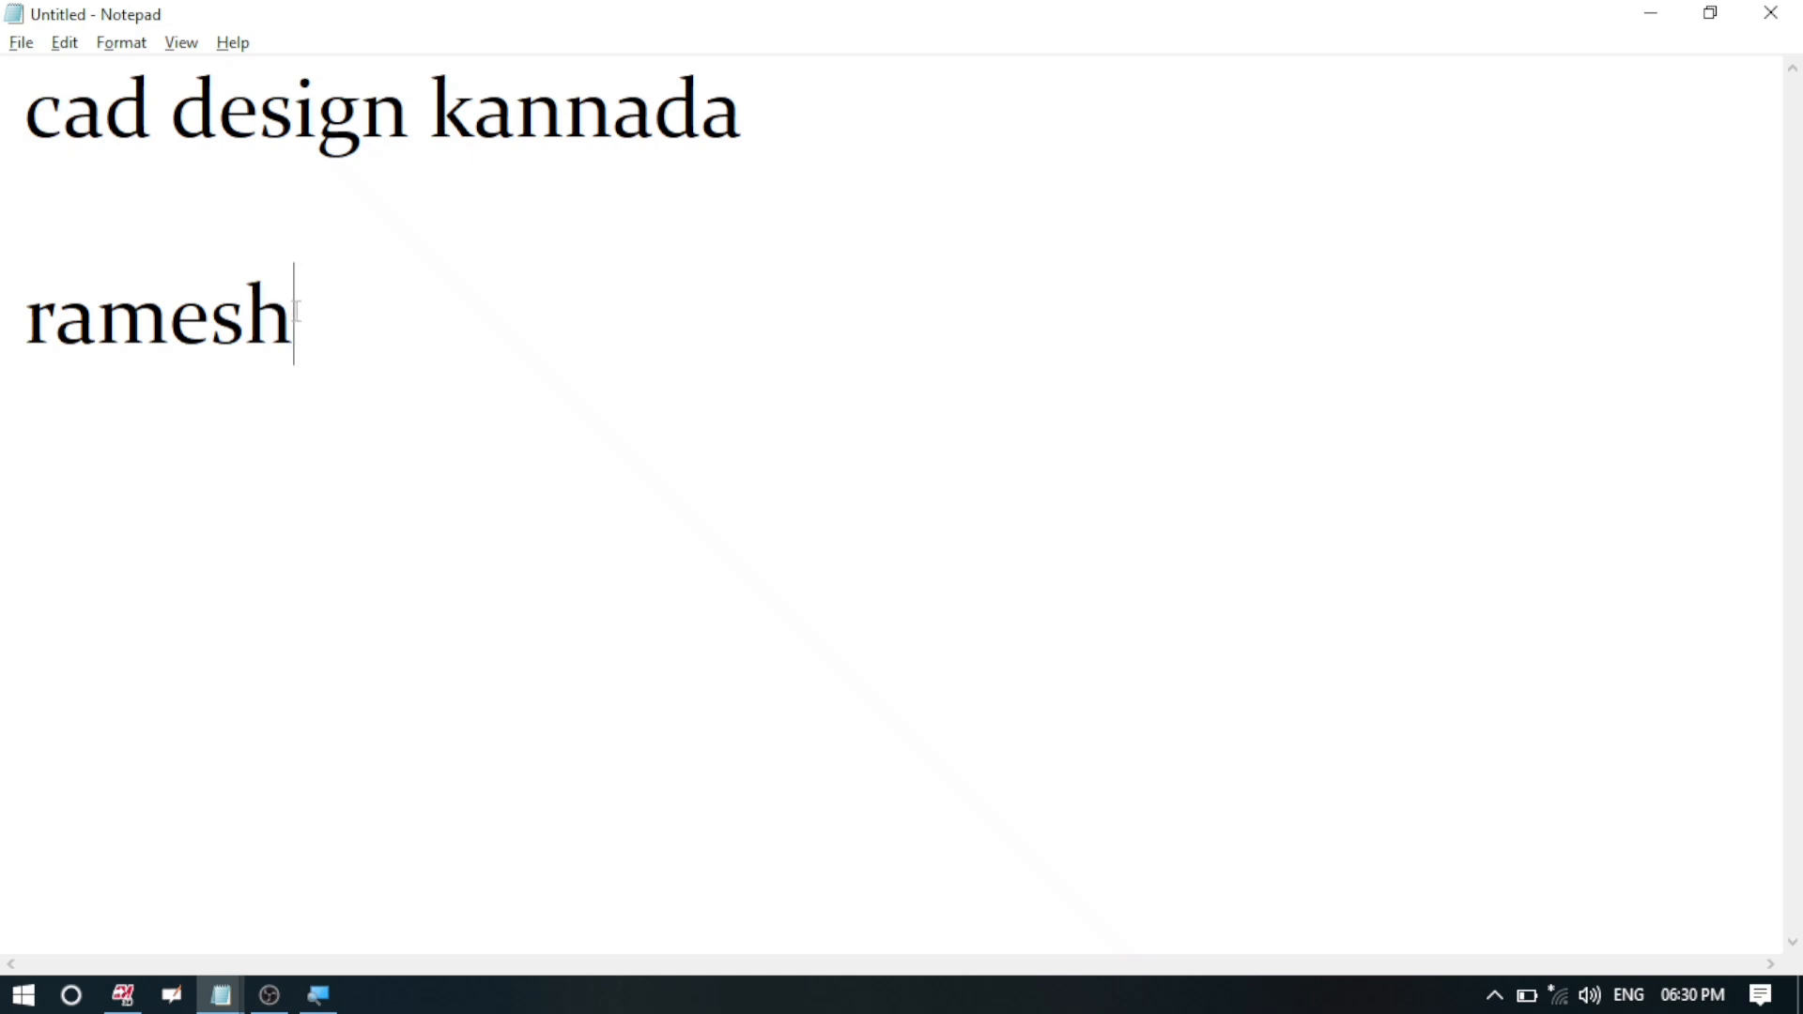
# Step: Select the text from the name back to the start of the first line, and clear the selection
pyautogui.moveTo(296, 319); pyautogui.dragTo(185, 244)
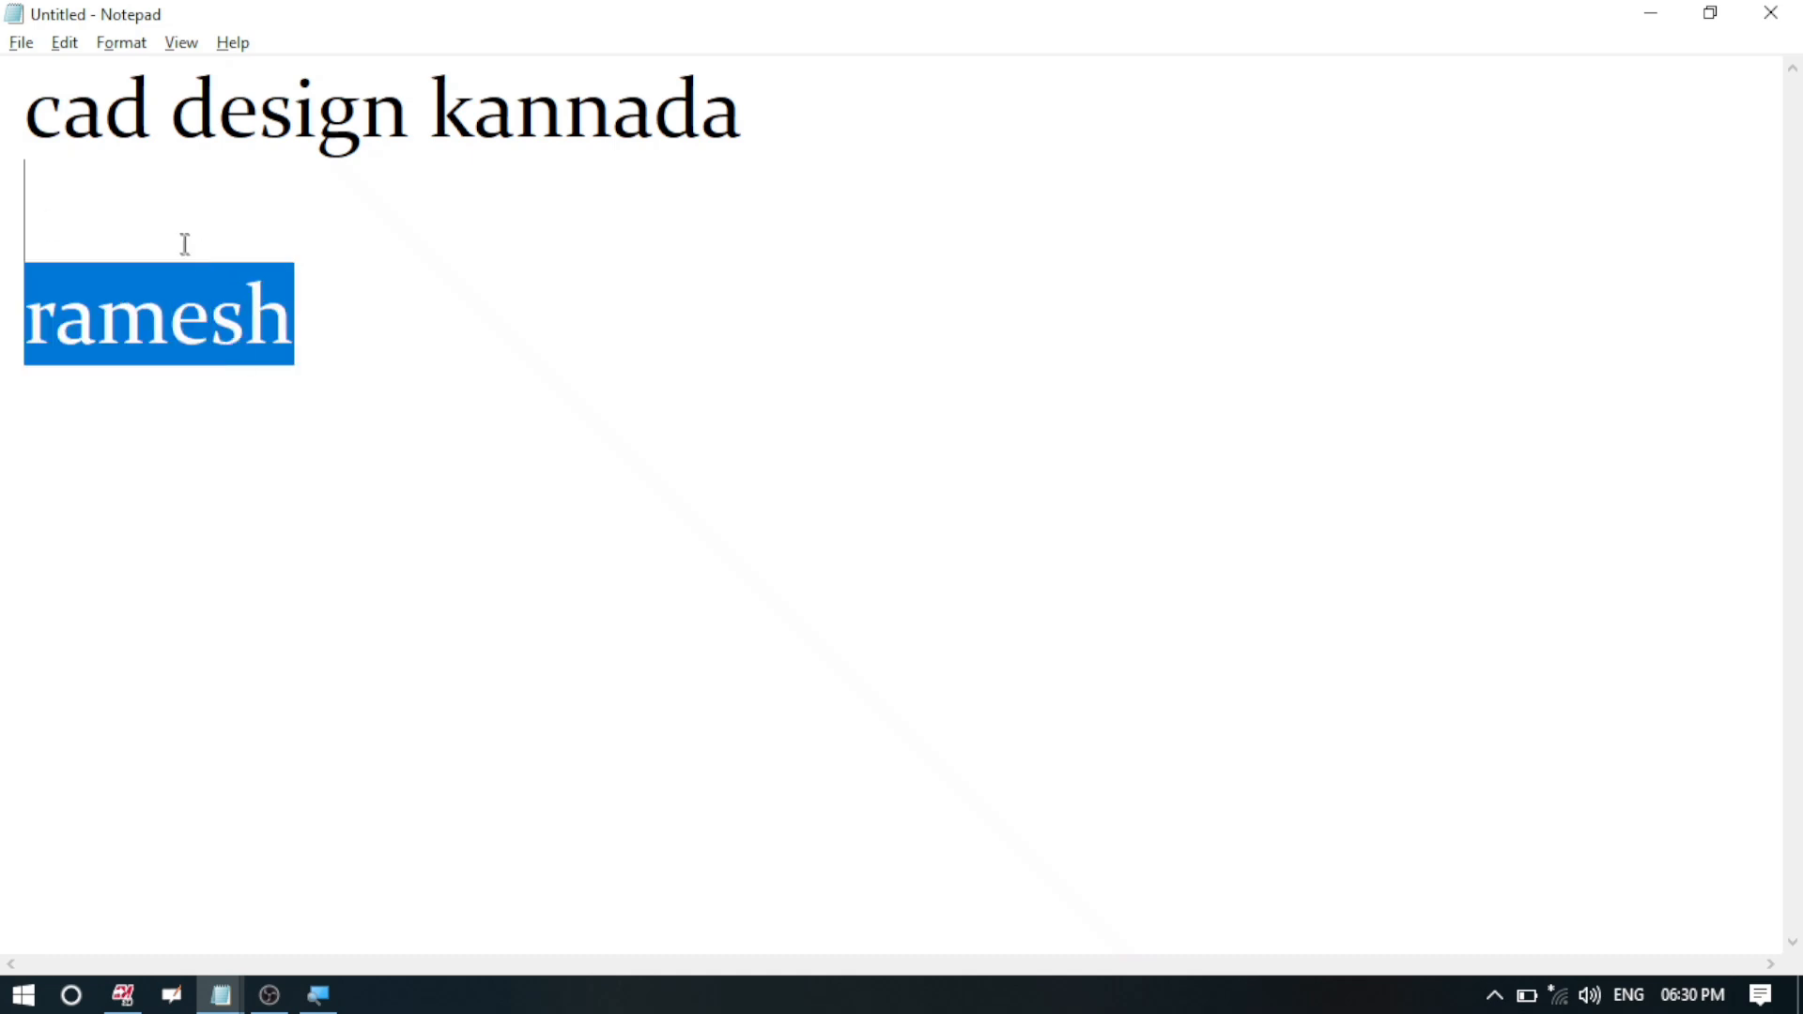
pyautogui.moveTo(117, 188); pyautogui.dragTo(26, 150)
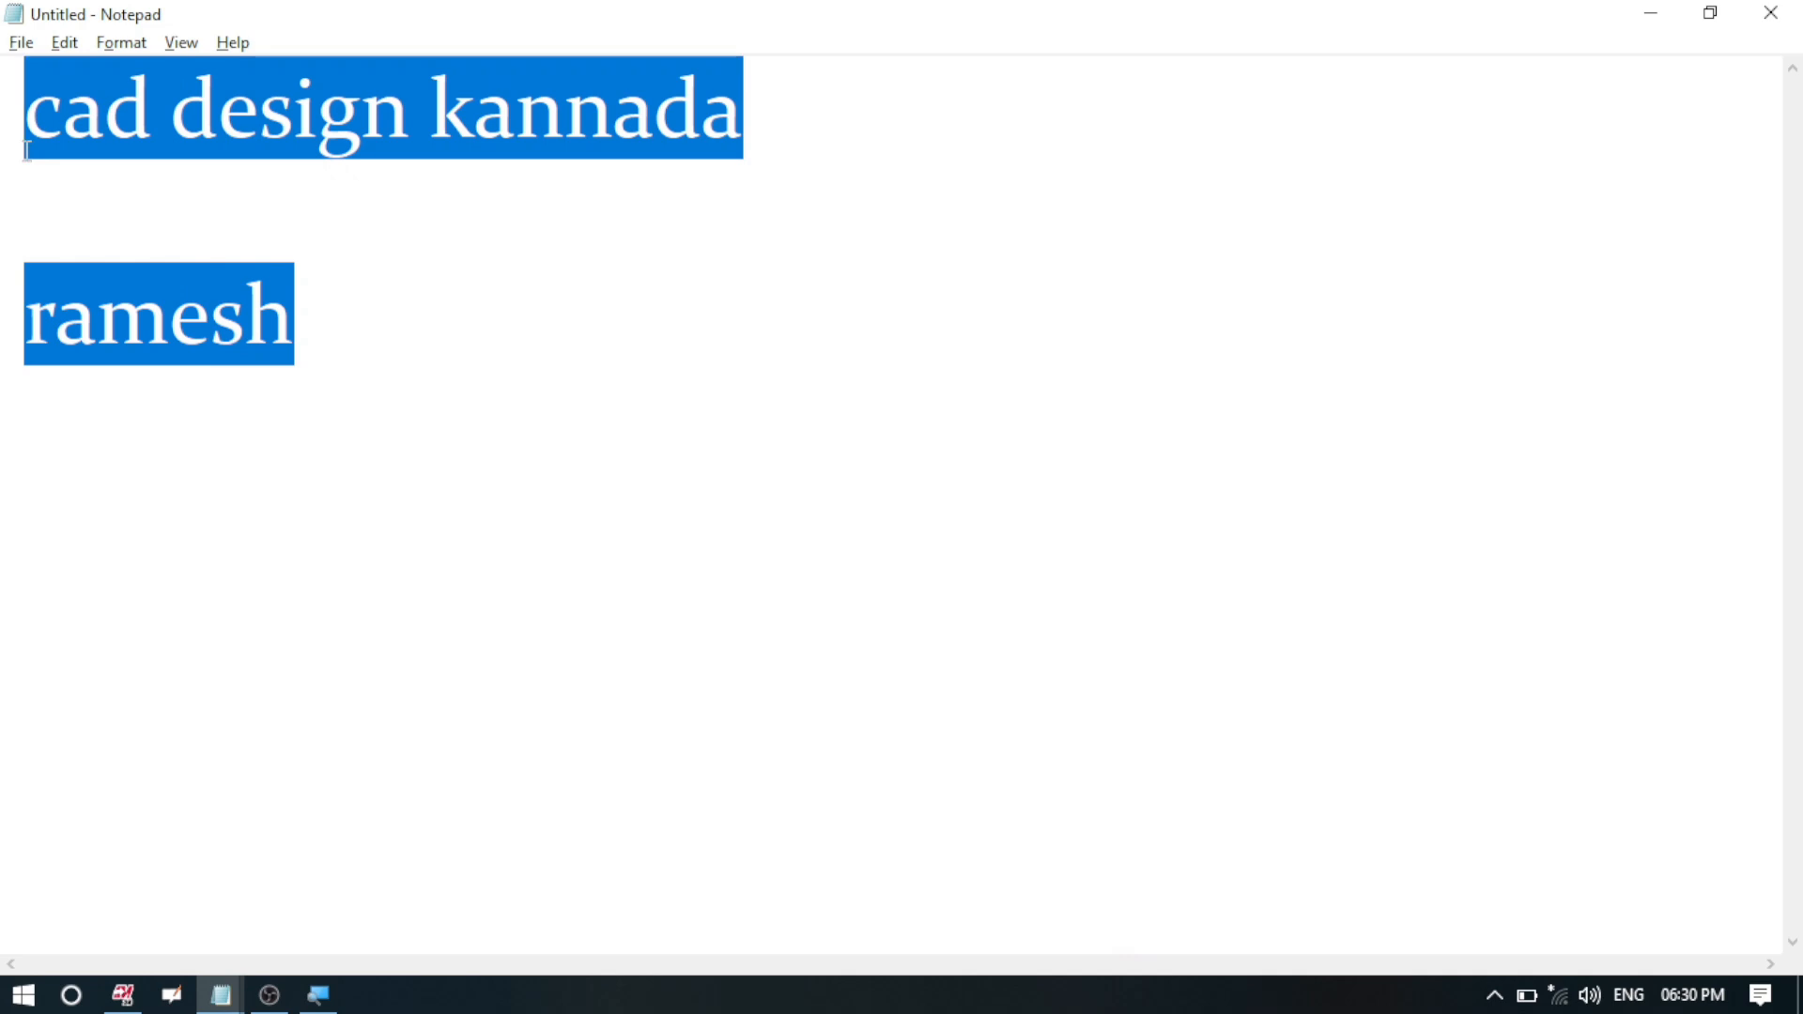
pyautogui.click(69, 179)
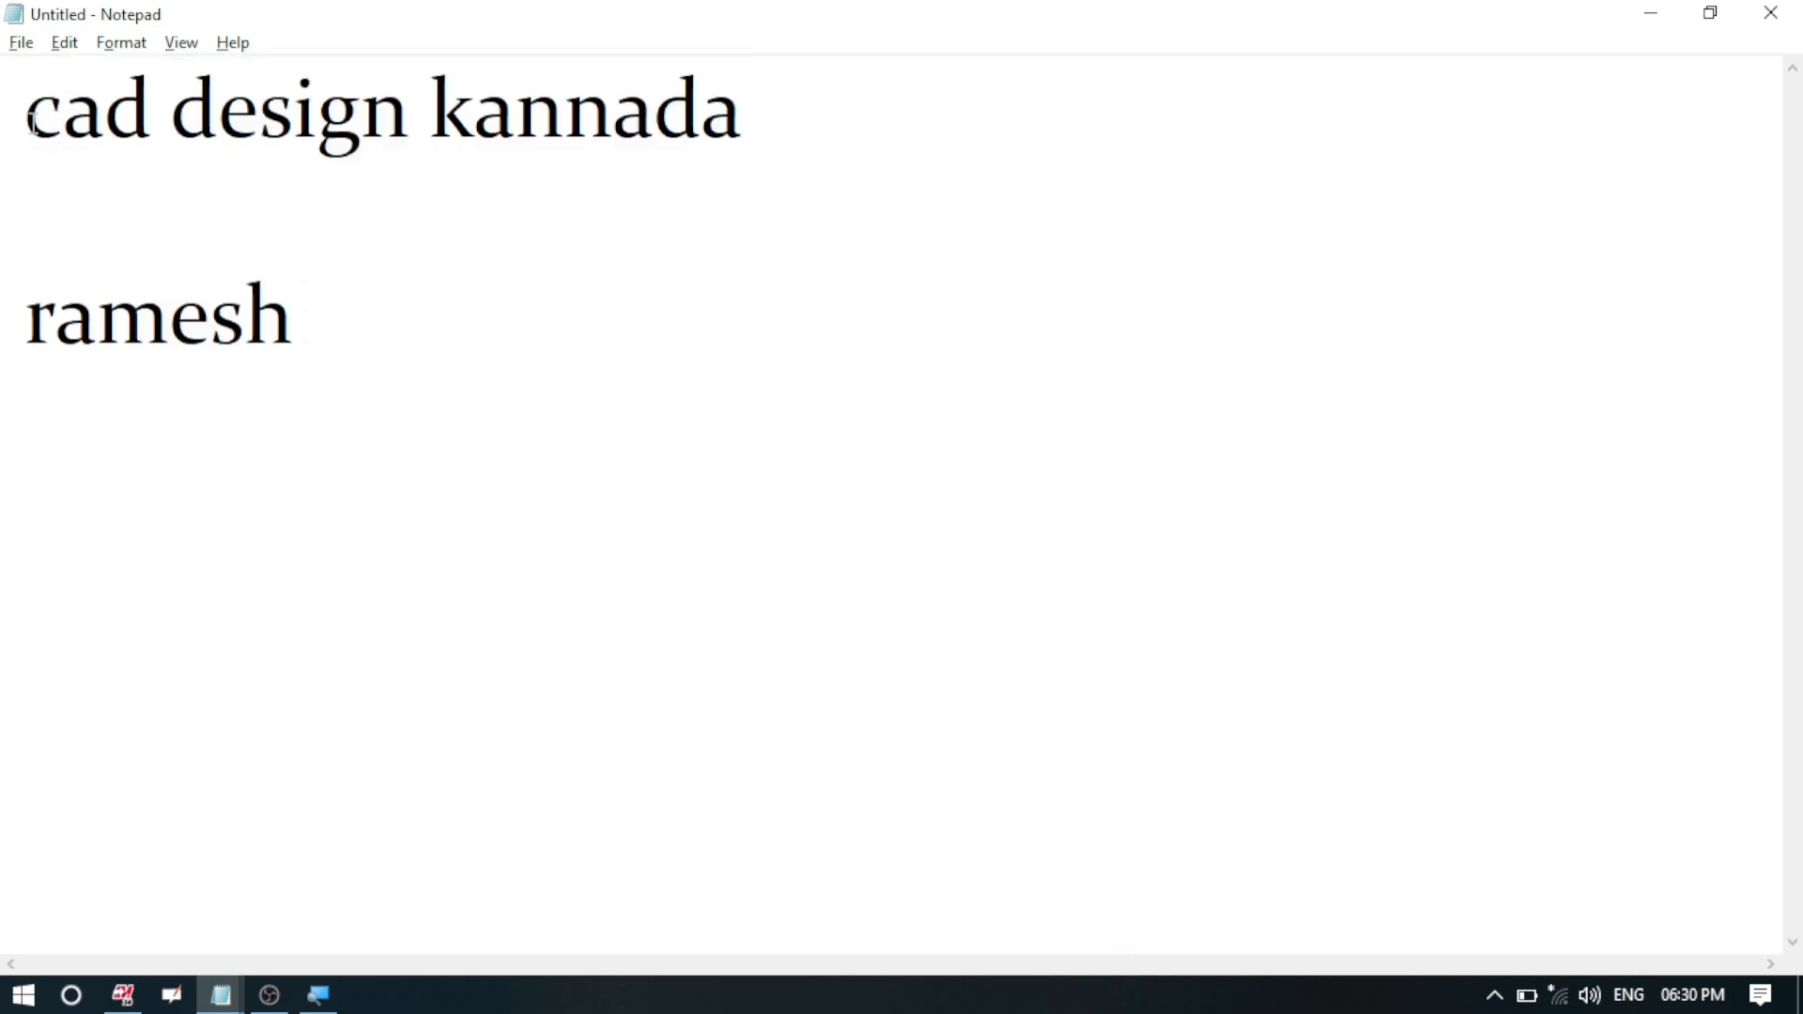
# Step: Select all three lines and clear that selection, and select only the name on the third line character by character from its end
pyautogui.moveTo(34, 120); pyautogui.dragTo(323, 340)
pyautogui.click(322, 340)
pyautogui.hotkey('shift', 'Left')
pyautogui.hotkey('shift', 'Left')
pyautogui.hotkey('shift', 'Left')
pyautogui.hotkey('shift', 'Left')
pyautogui.hotkey('shift', 'Left')
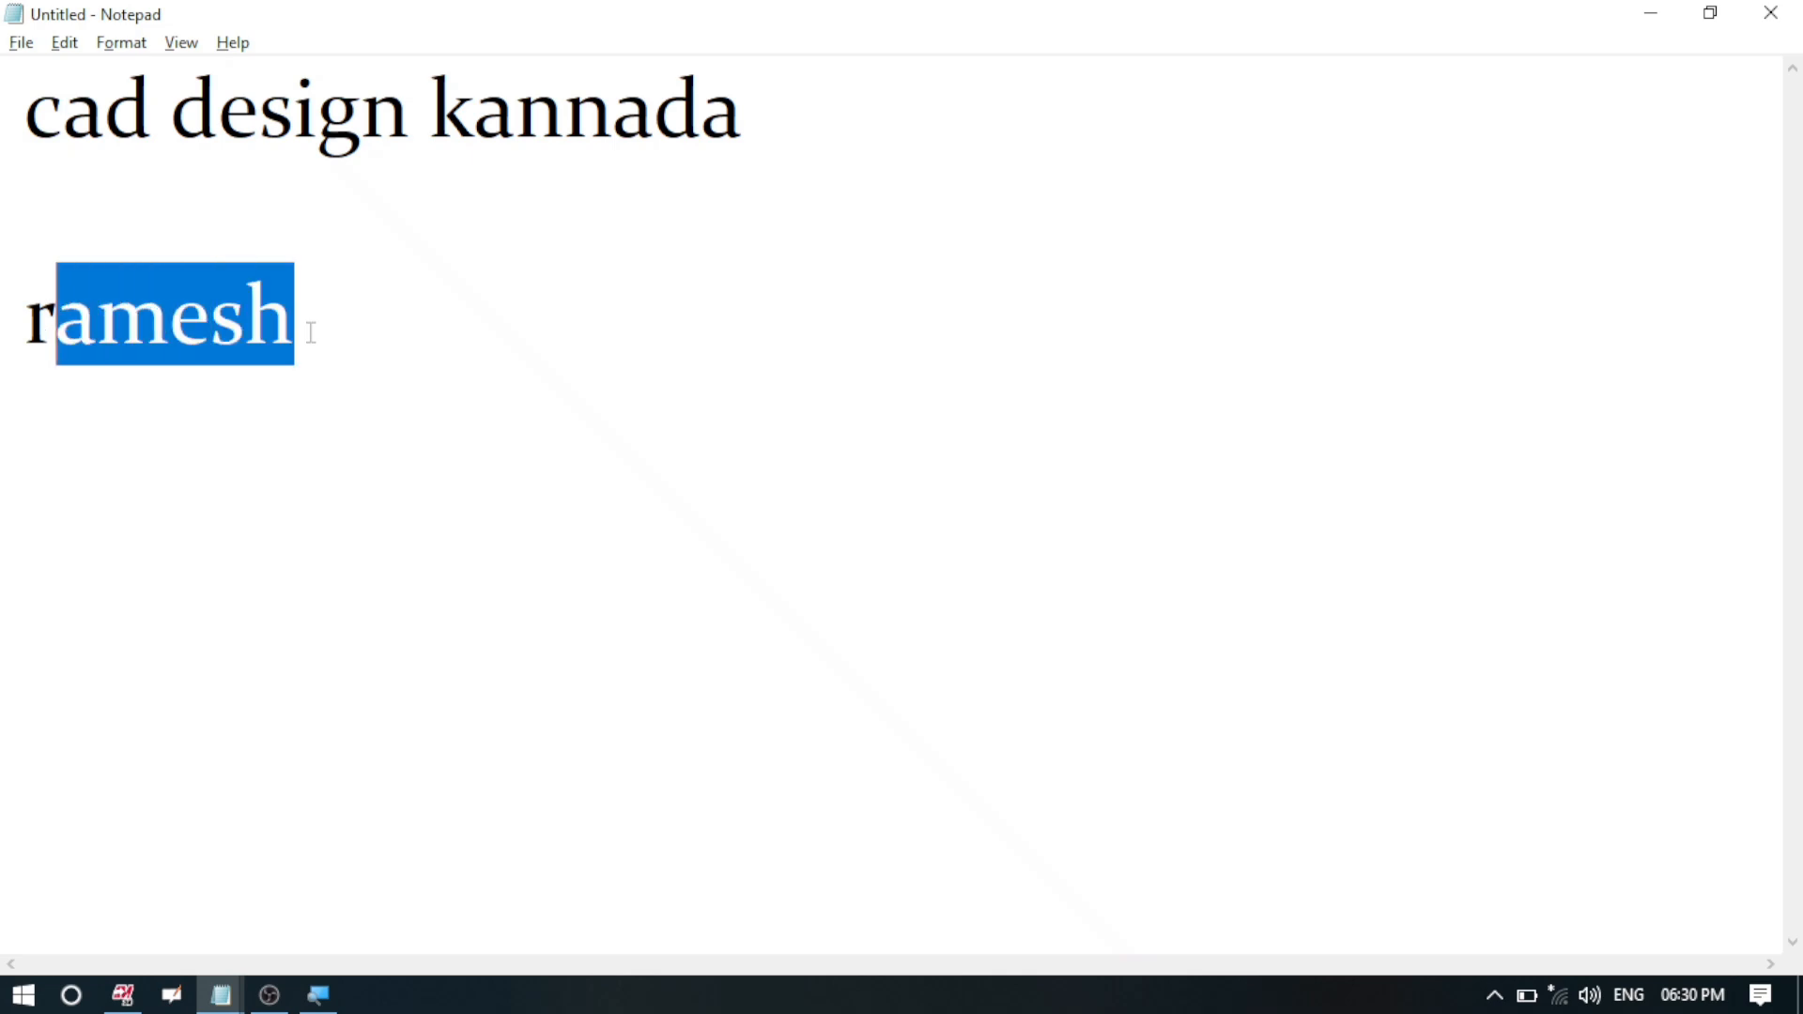
pyautogui.hotkey('shift', 'Left')
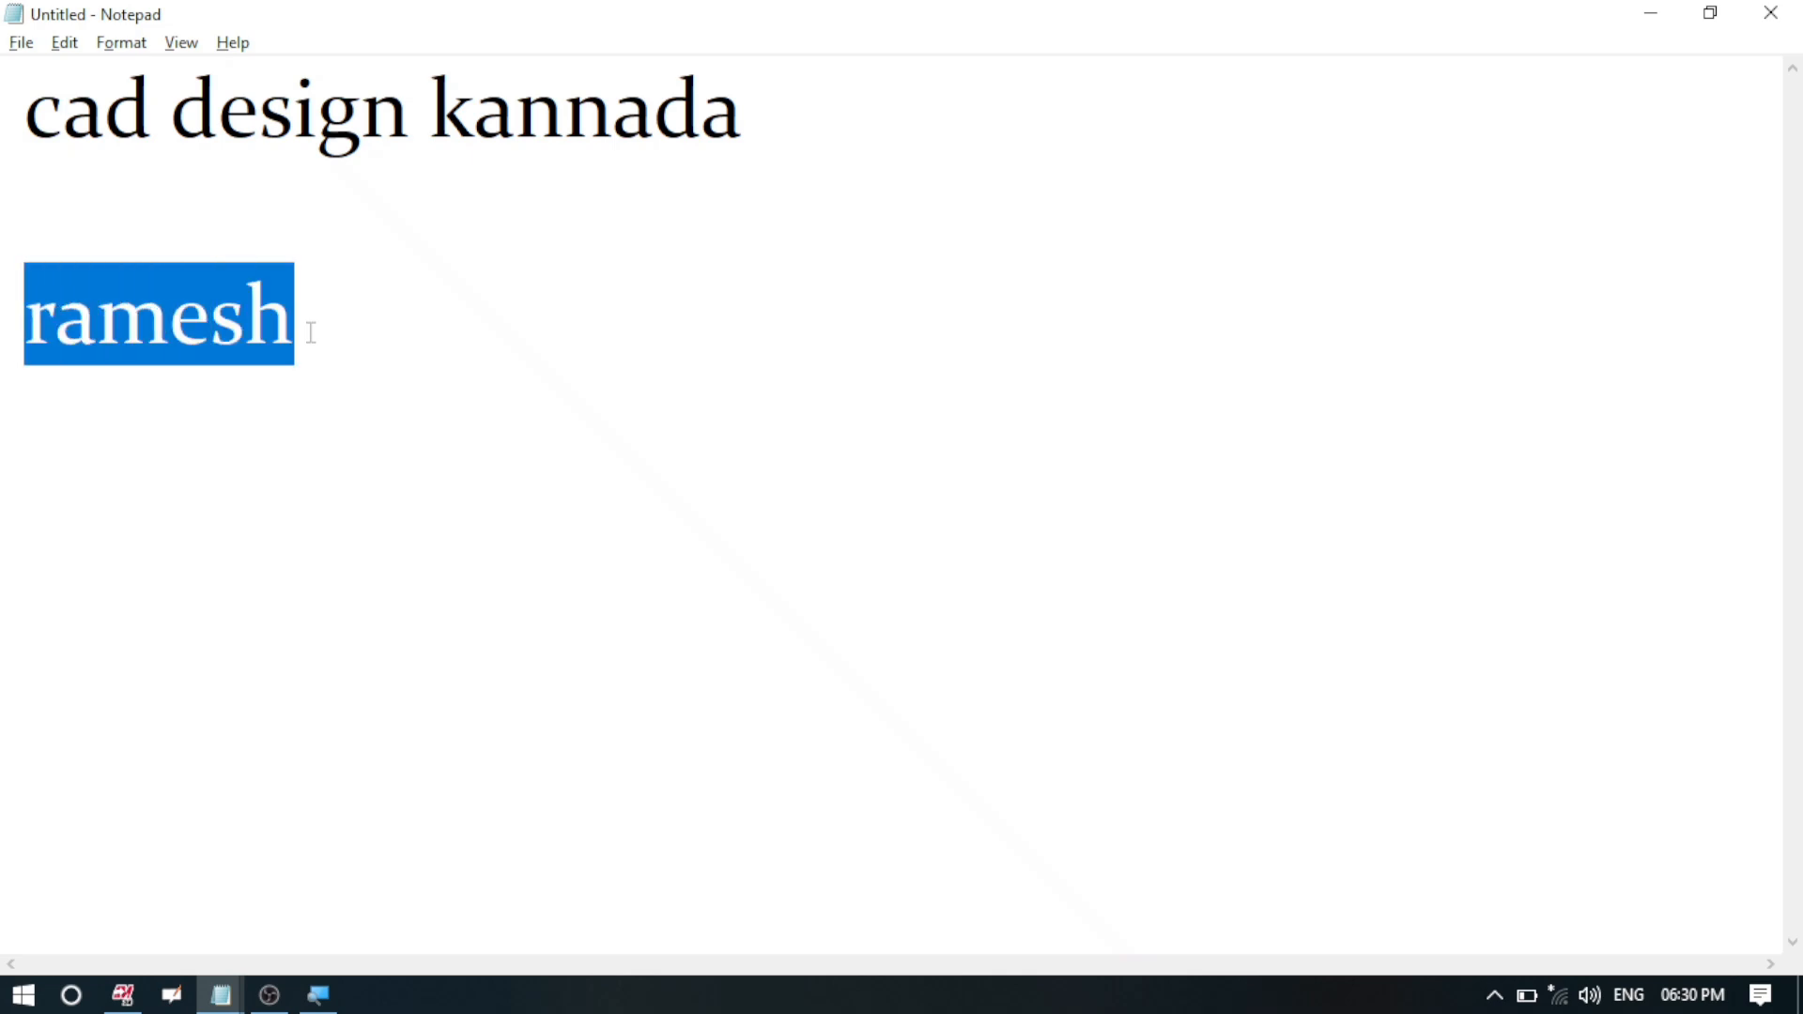
# Step: Extend the selection backwards from the name into the word "design" on the first line
pyautogui.hotkey('shift', 'Left')
pyautogui.hotkey('shift', 'Left')
pyautogui.hotkey('shift', 'Left')
pyautogui.hotkey('shift', 'Left')
pyautogui.hotkey('shift', 'Left')
pyautogui.hotkey('shift', 'Left')
pyautogui.hotkey('shift', 'Left')
pyautogui.hotkey('shift', 'Left')
pyautogui.hotkey('shift', 'Left')
pyautogui.hotkey('shift', 'Left')
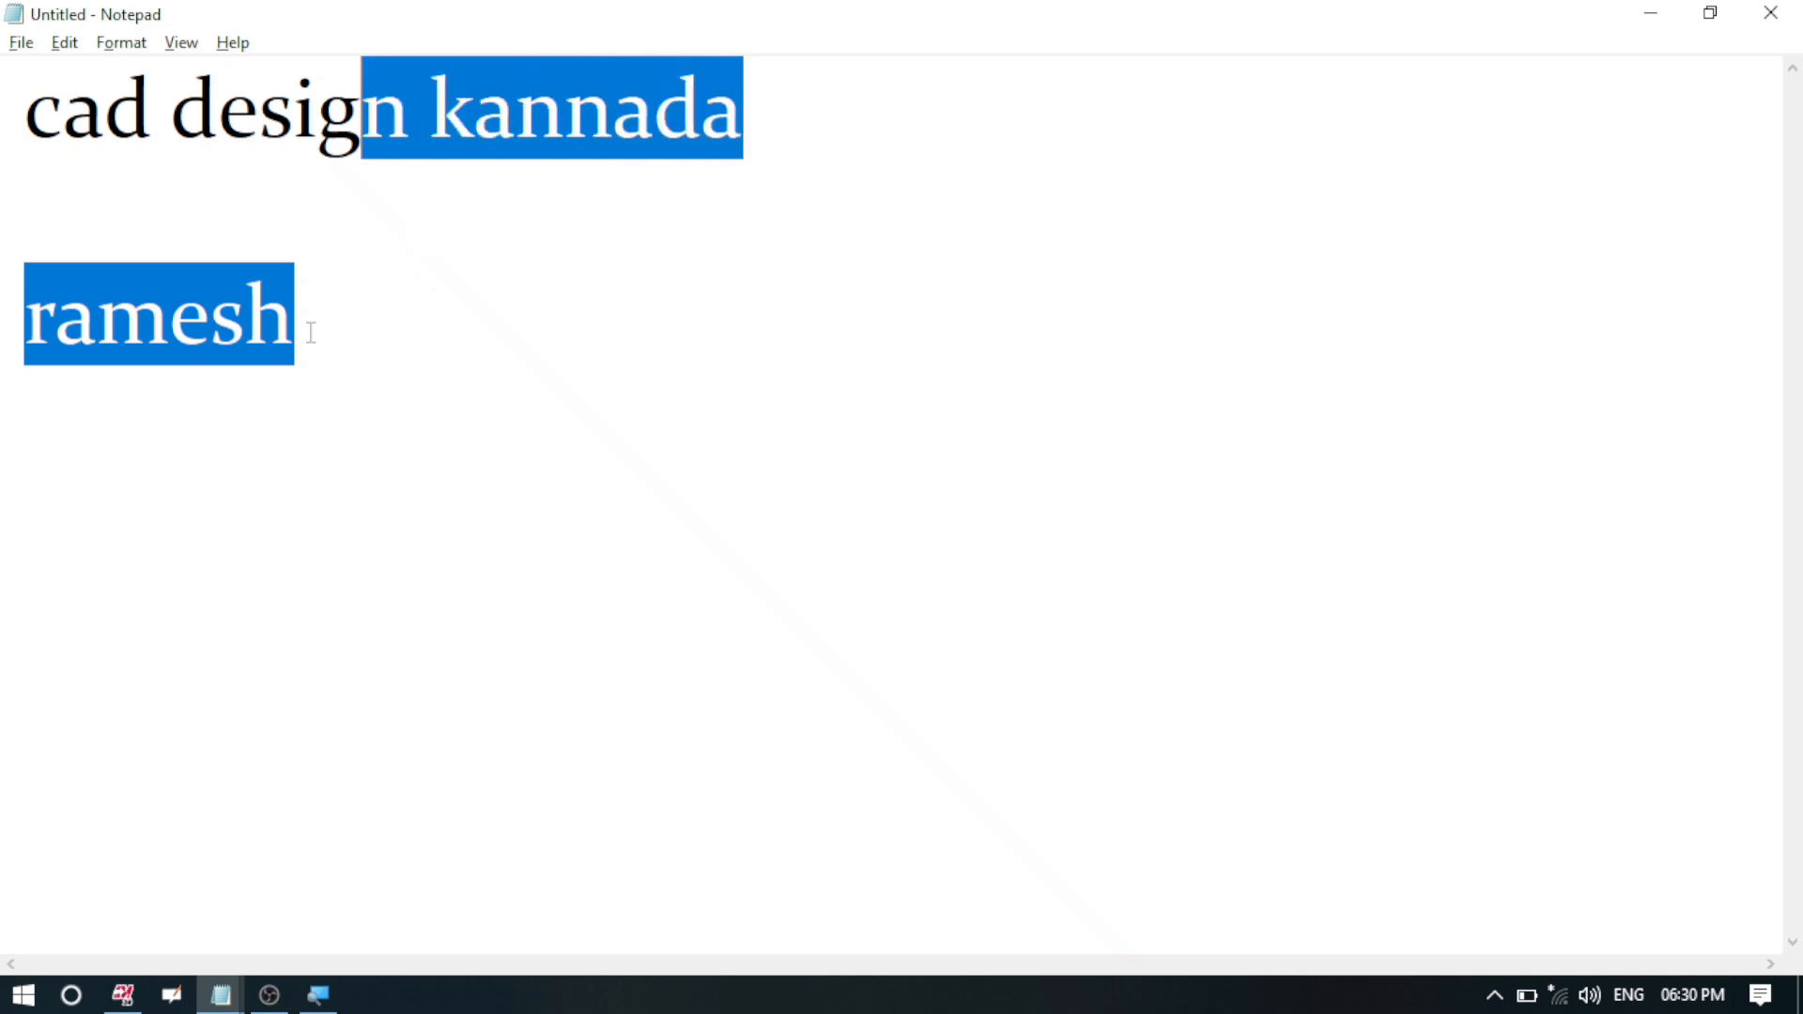
pyautogui.hotkey('shift', 'Left')
pyautogui.hotkey('shift', 'Left')
pyautogui.hotkey('shift', 'Left')
pyautogui.hotkey('shift', 'Left')
# Step: Shrink the selection forward to "nada" on the first line, and clear the selection
pyautogui.hotkey('shift', 'Right')
pyautogui.hotkey('shift', 'Right')
pyautogui.hotkey('shift', 'Right')
pyautogui.hotkey('shift', 'Right')
pyautogui.hotkey('shift', 'Right')
pyautogui.hotkey('shift', 'Right')
pyautogui.hotkey('shift', 'Right')
pyautogui.hotkey('shift', 'Right')
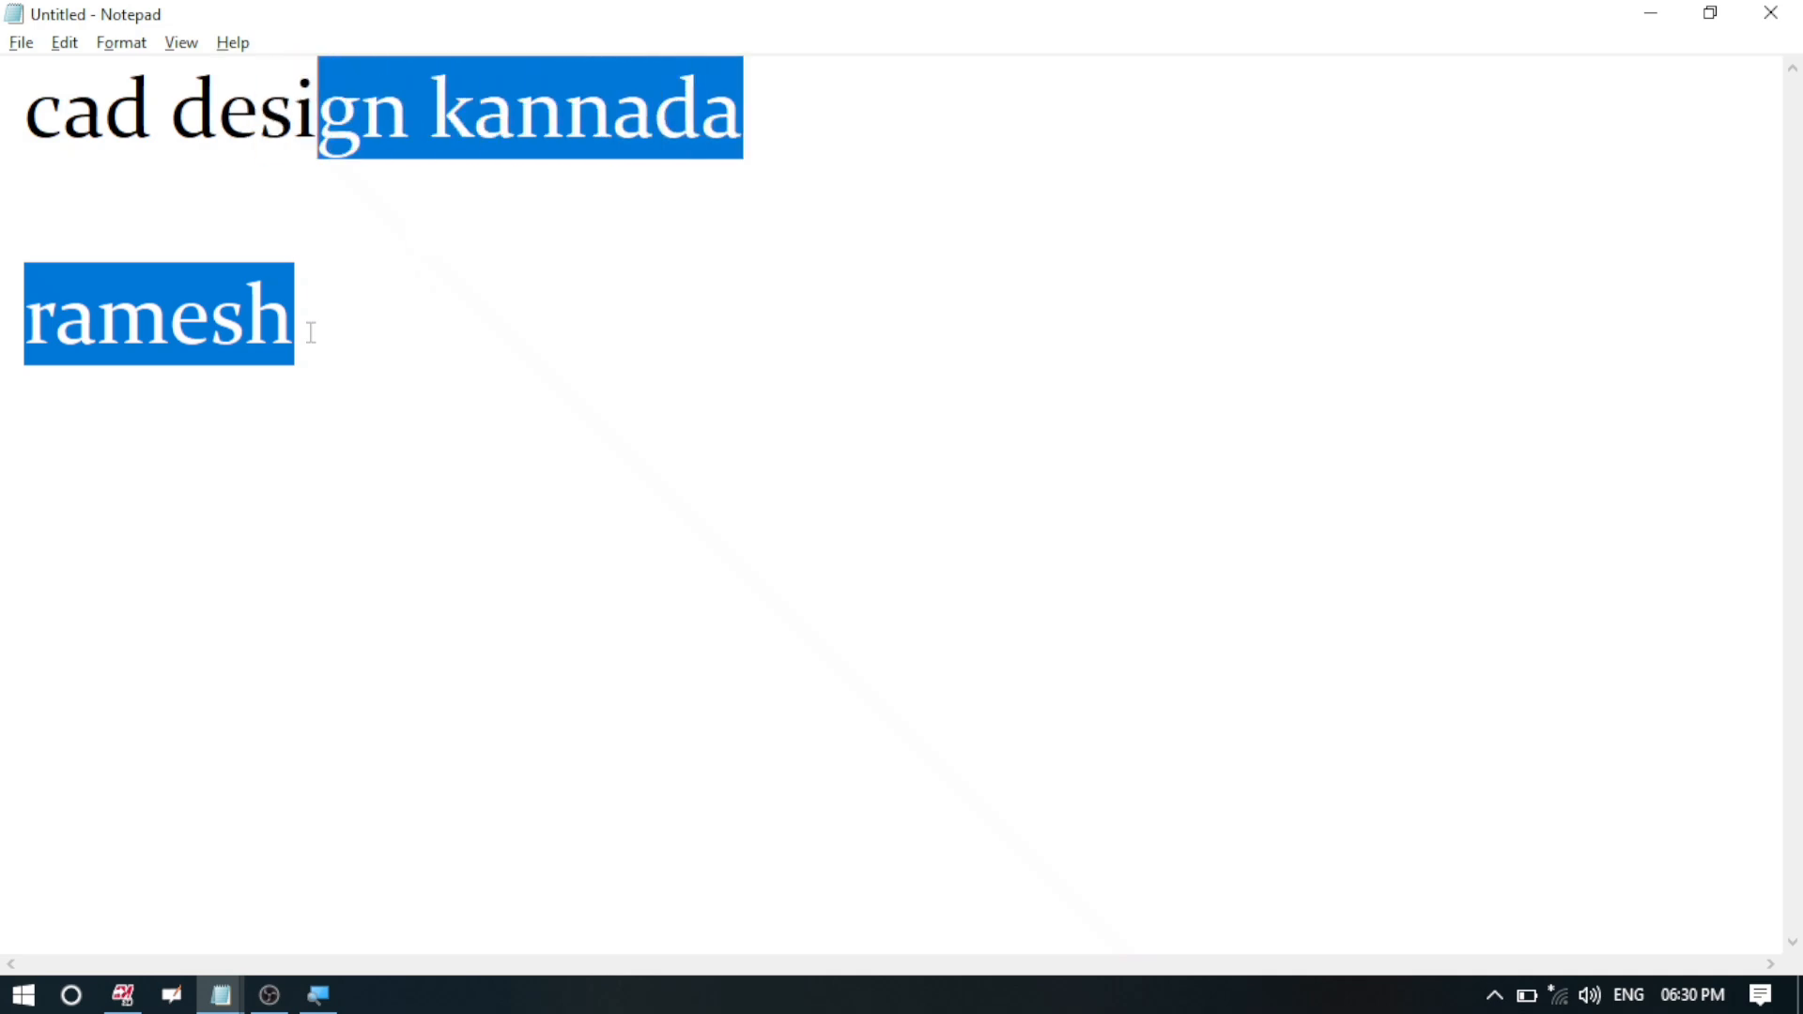
pyautogui.hotkey('shift', 'Right')
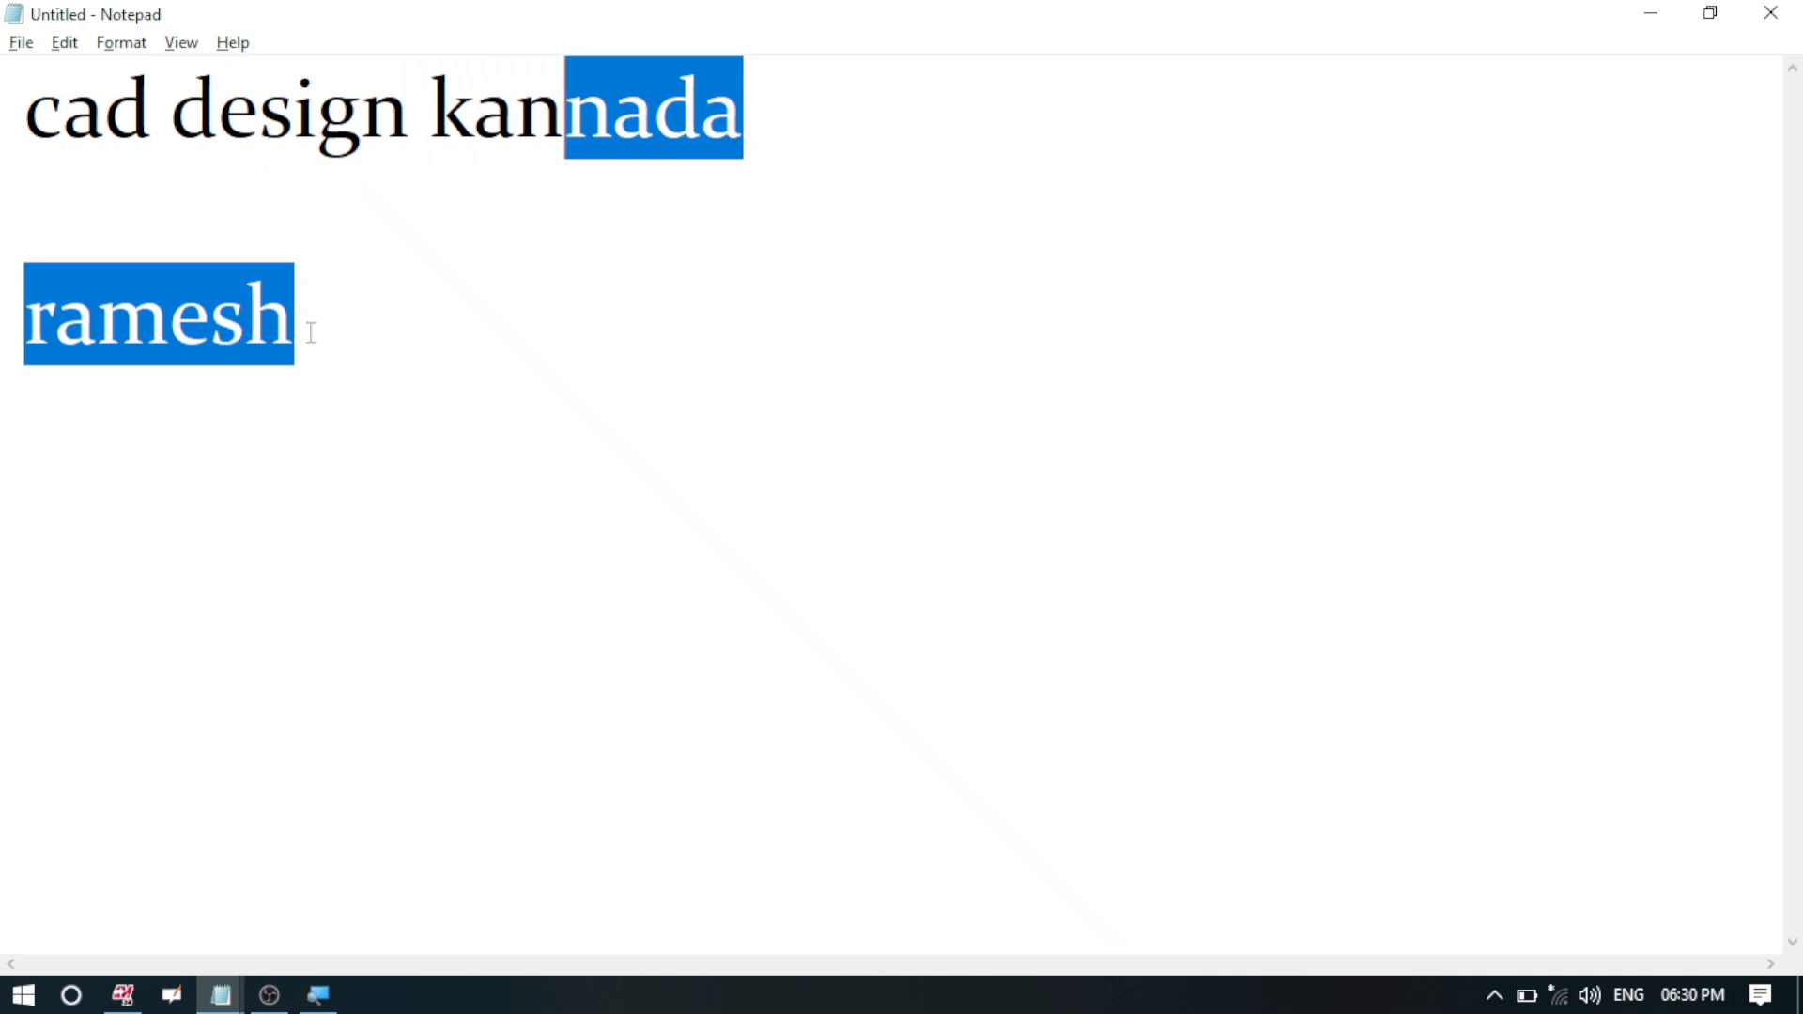
pyautogui.click(311, 333)
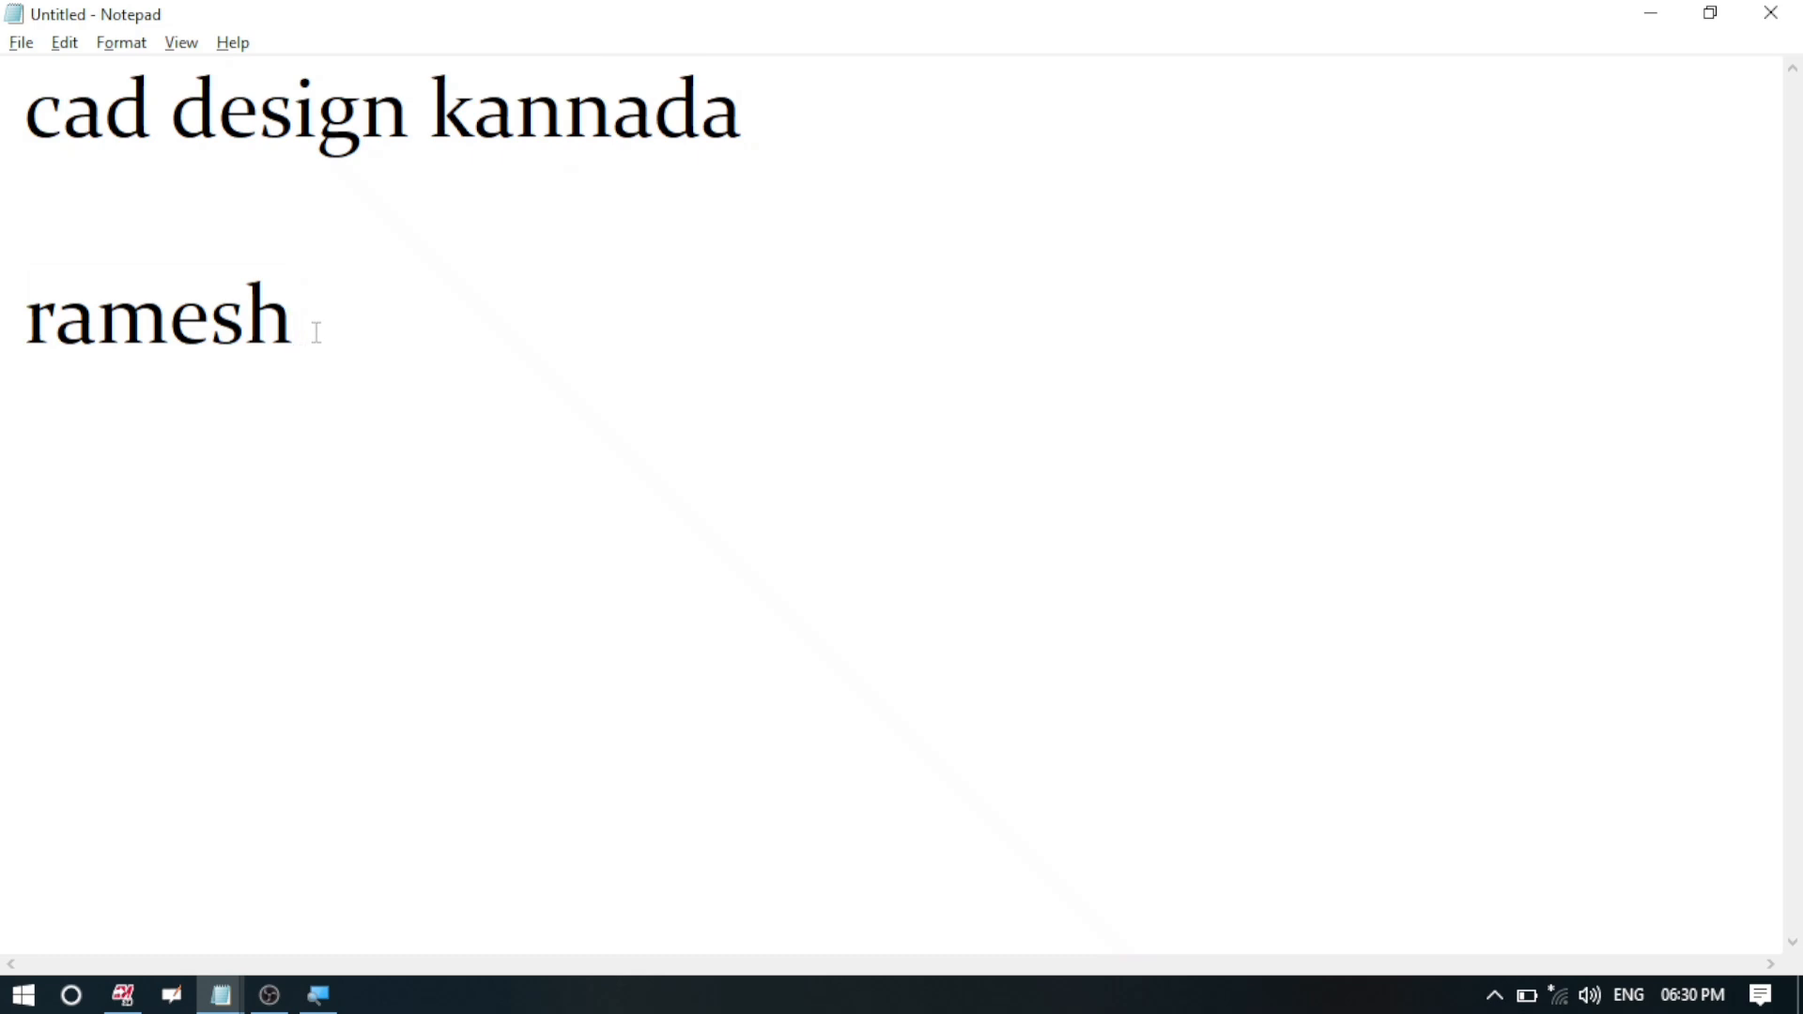
# Step: Open the save settings, examine the available file types, and cancel without saving
pyautogui.click(20, 45)
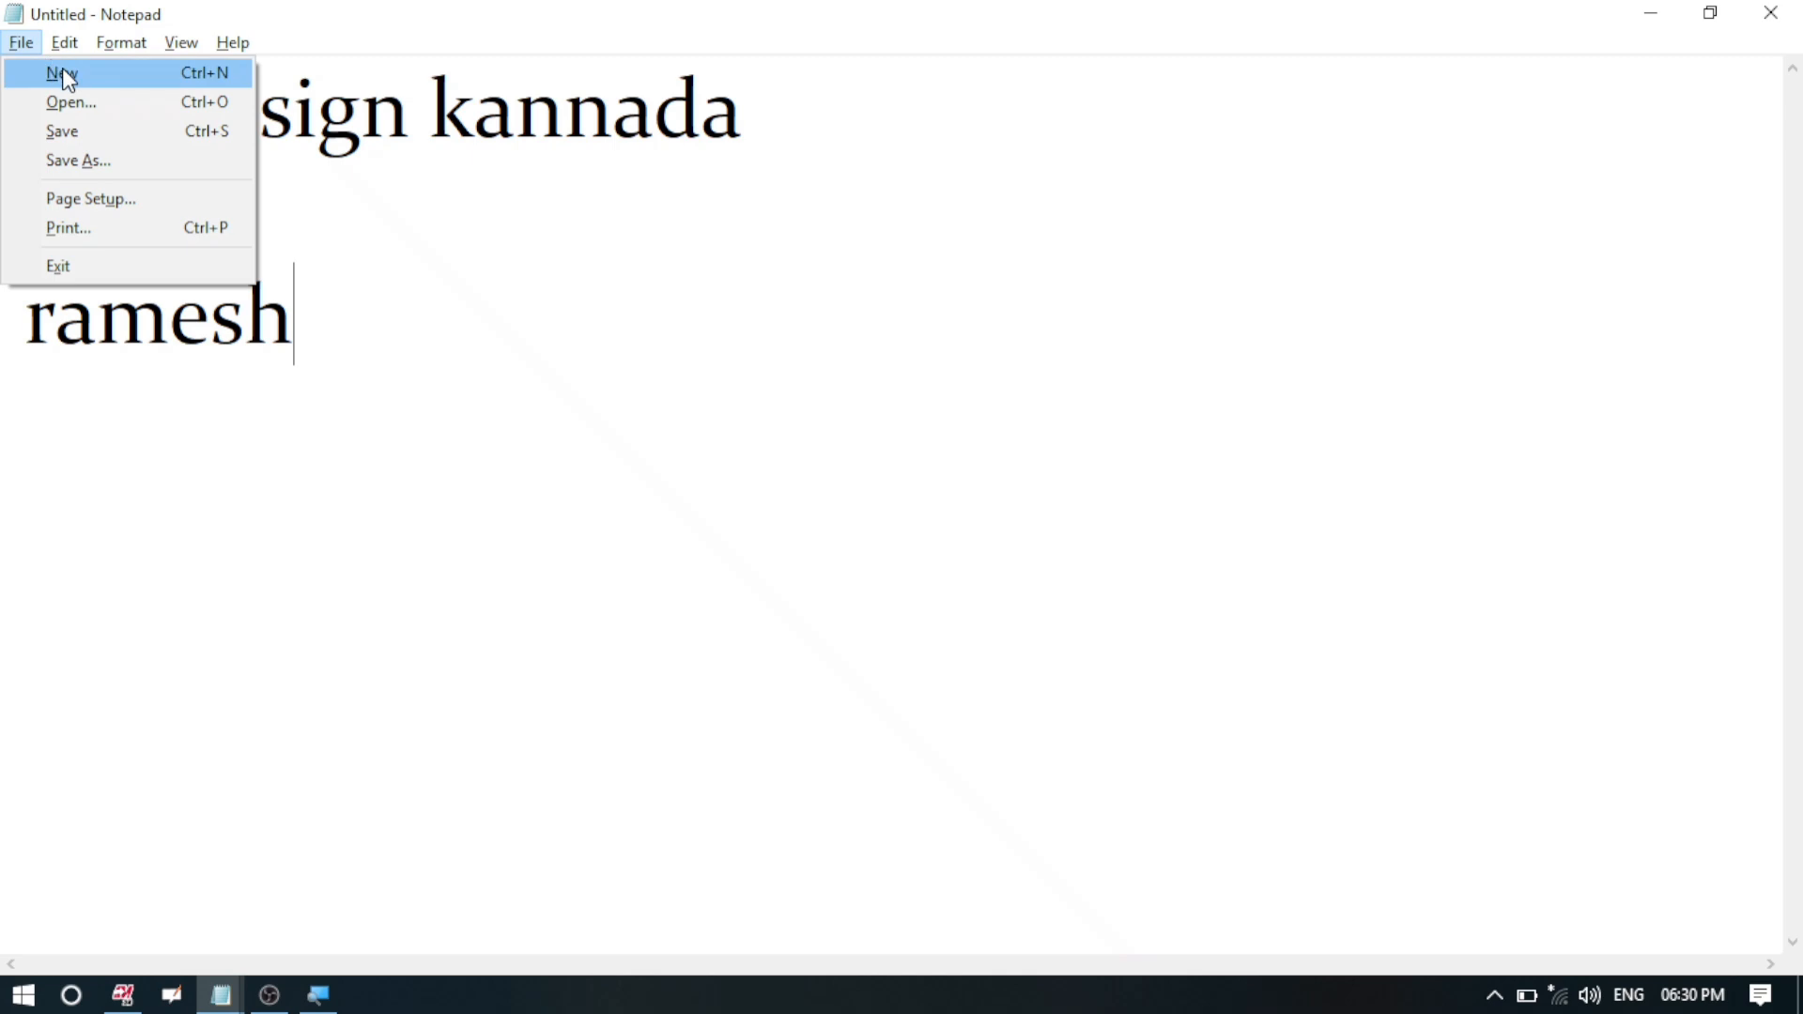
pyautogui.click(105, 140)
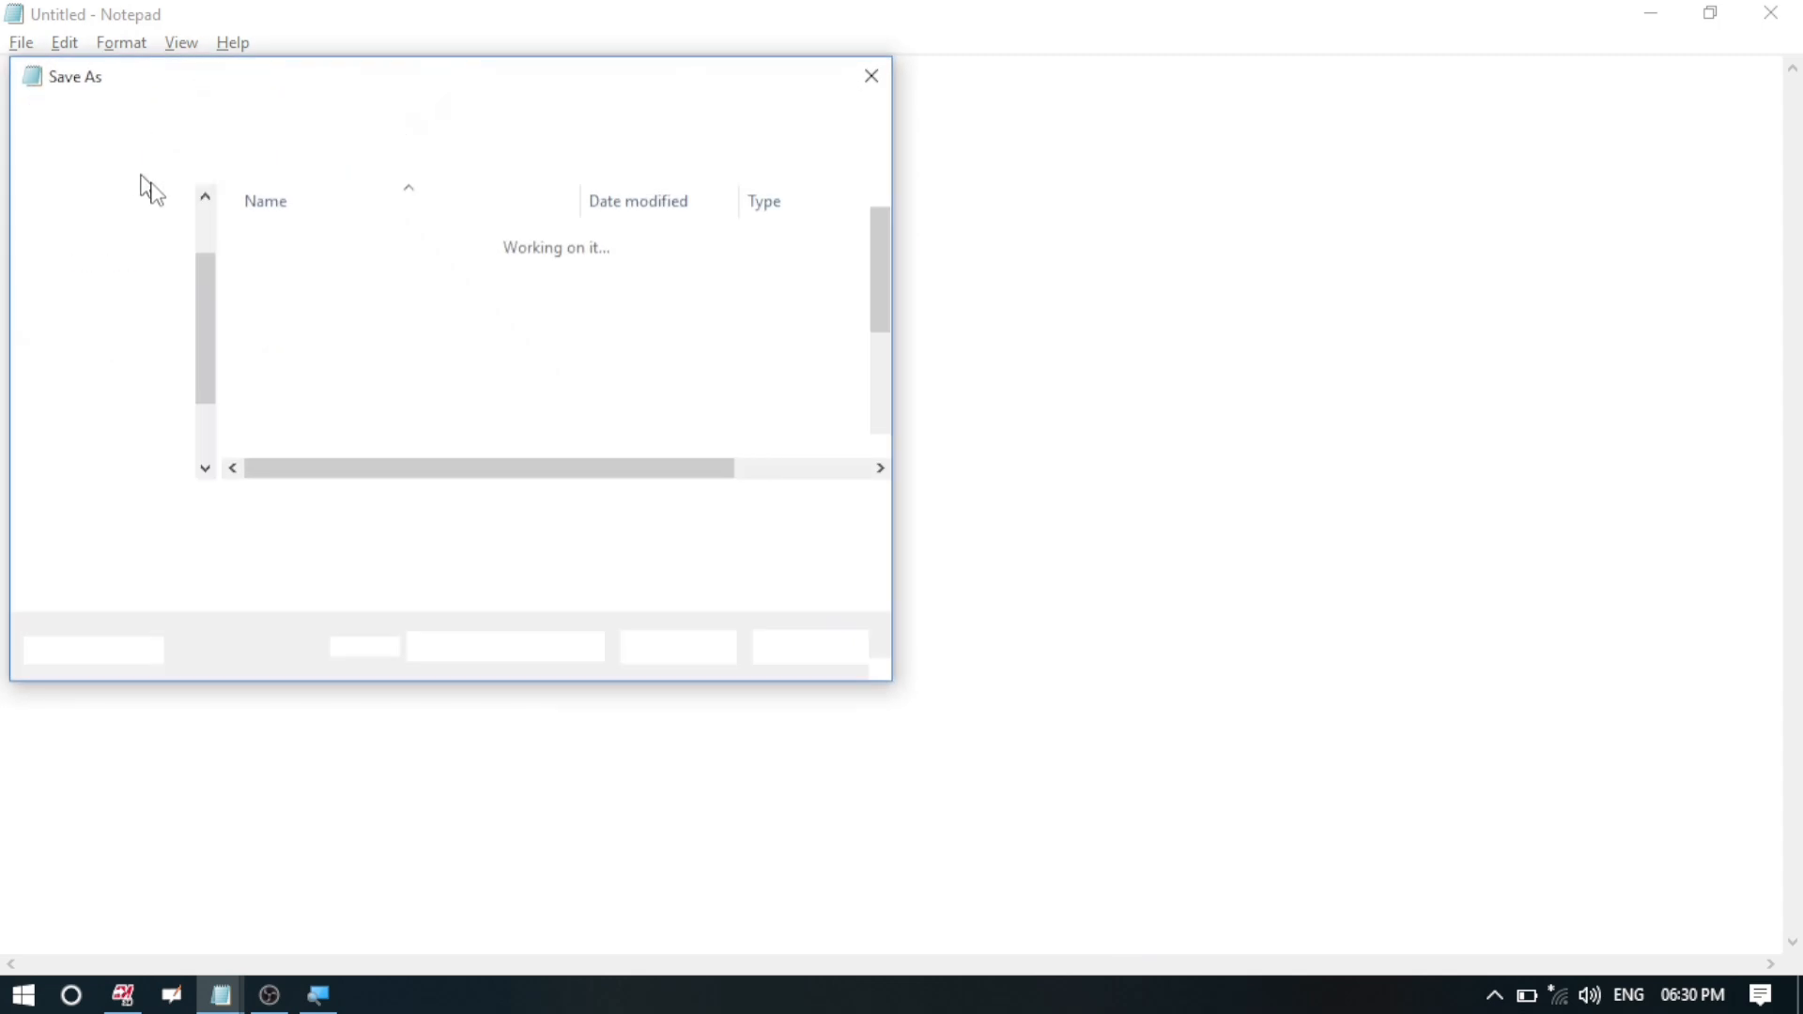
pyautogui.click(246, 552)
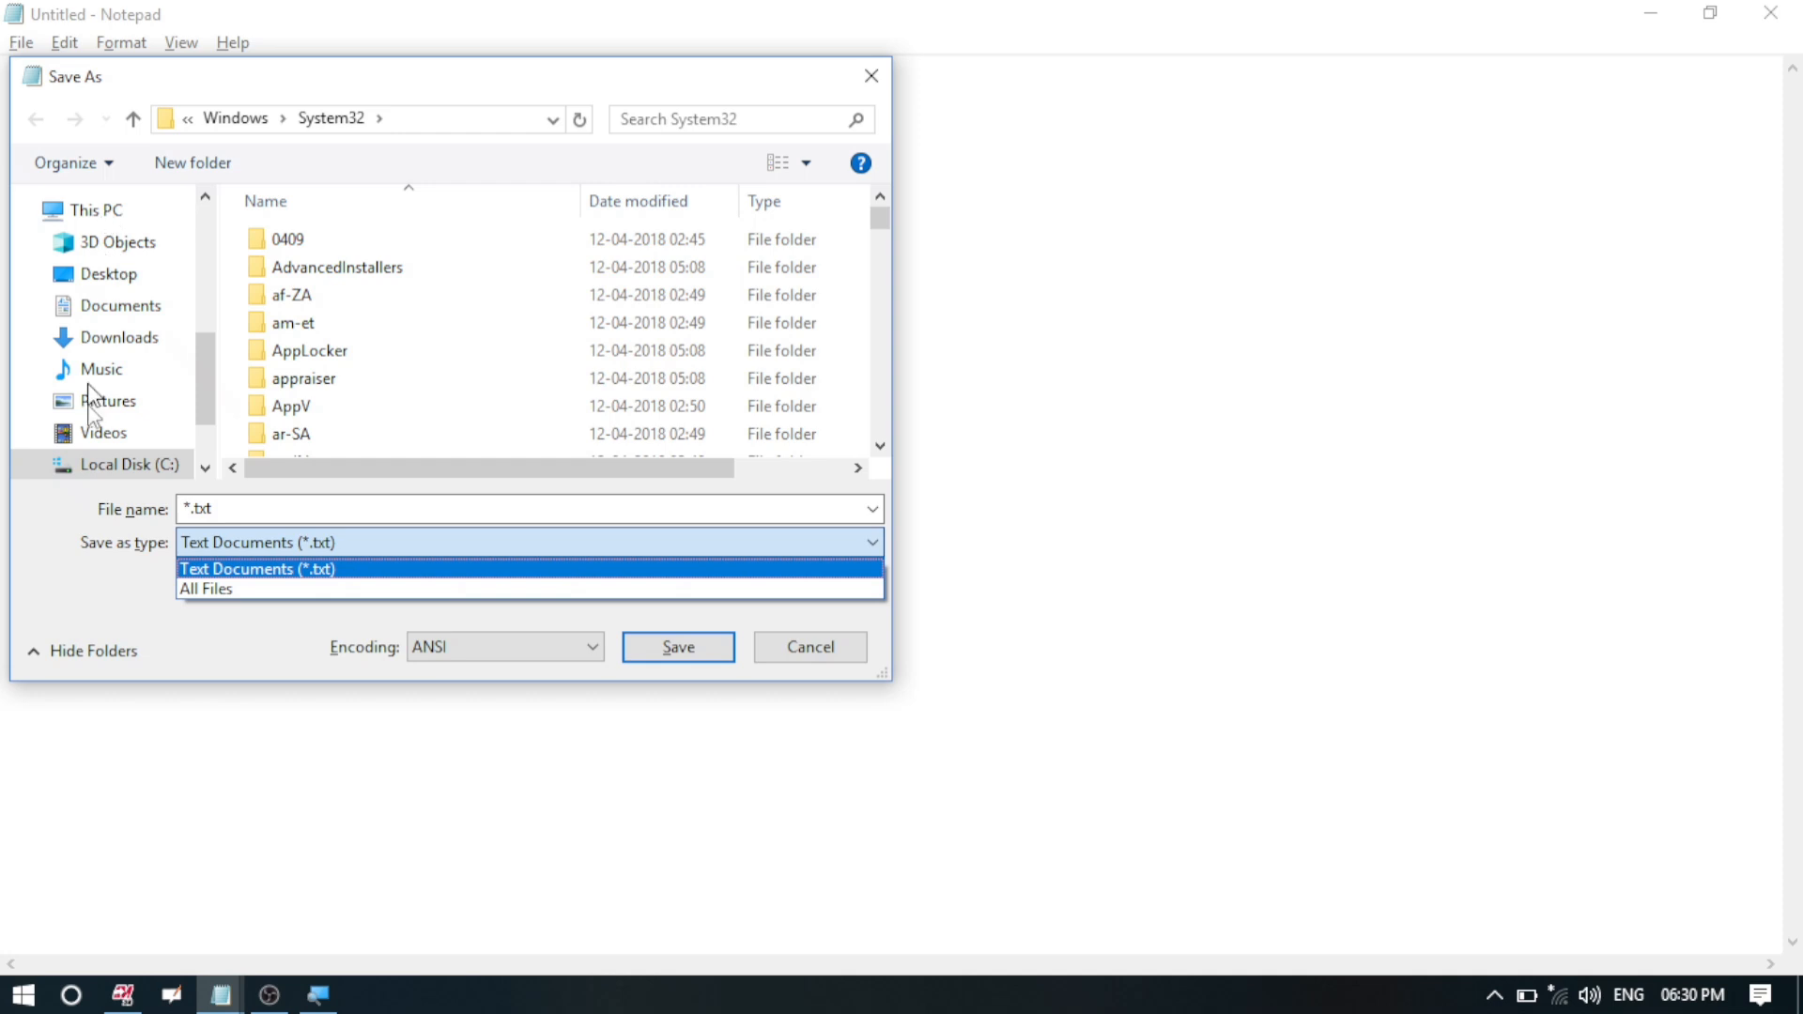
pyautogui.click(803, 651)
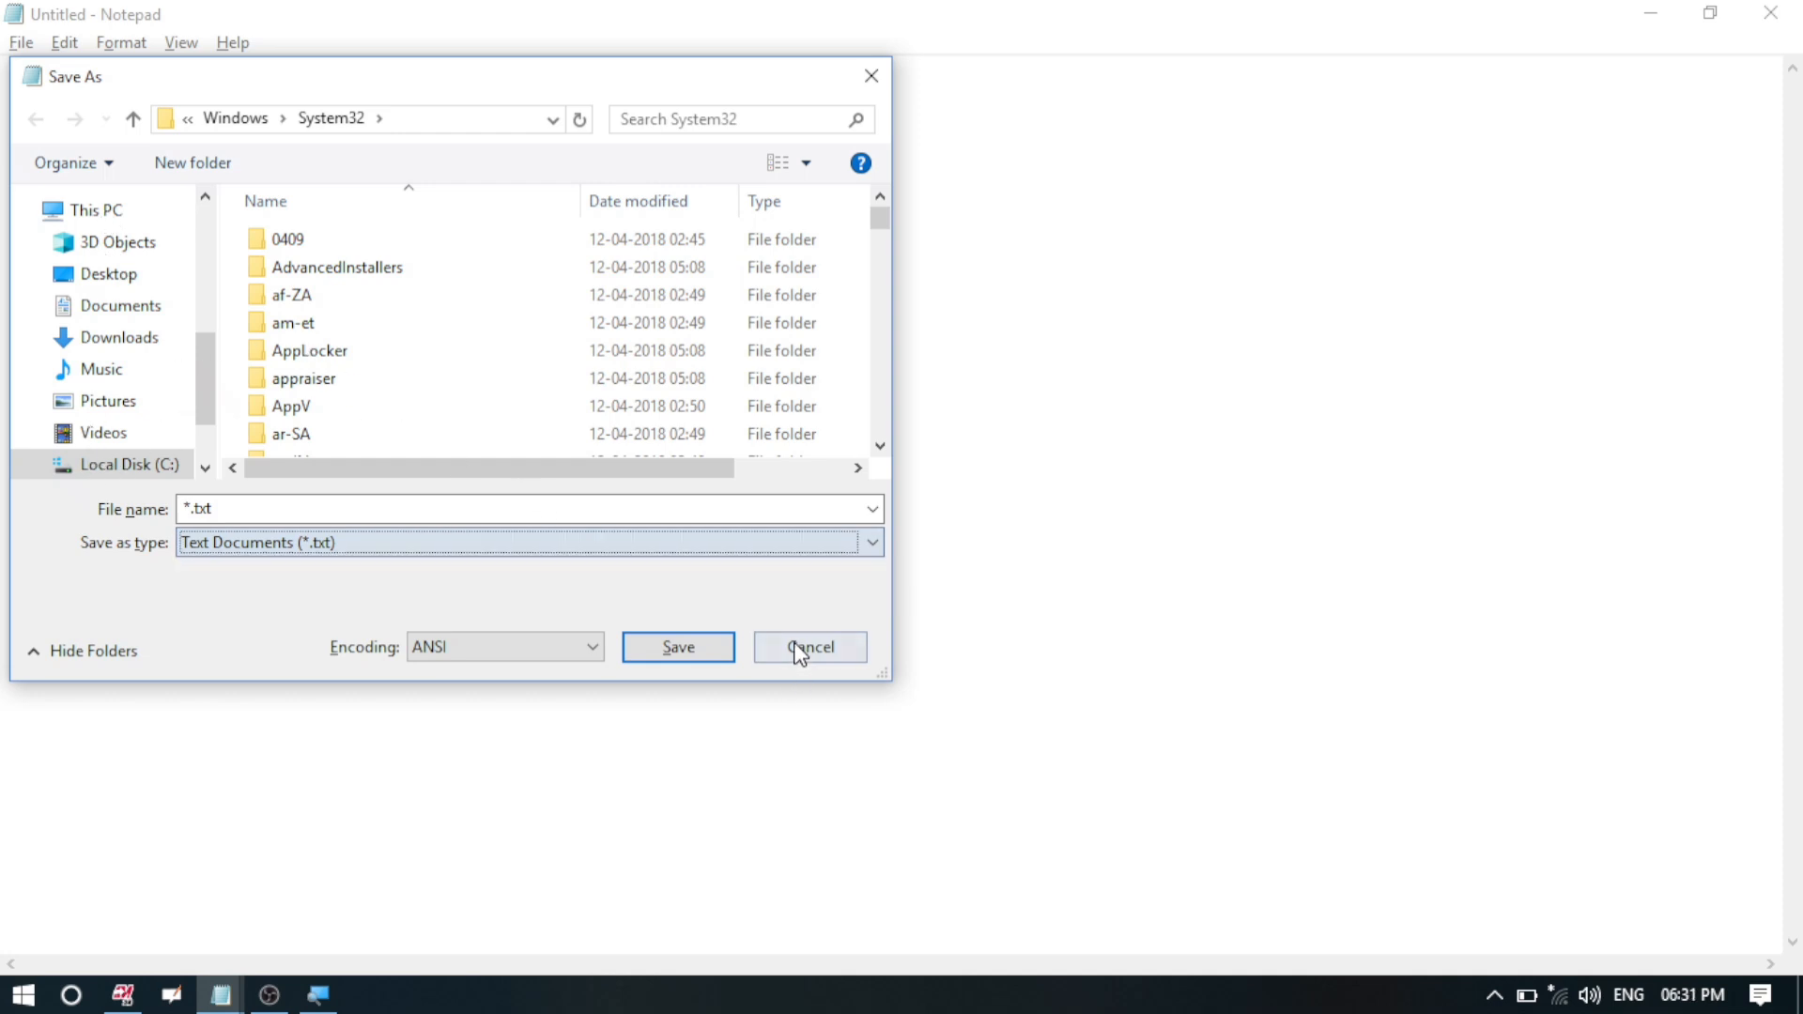
pyautogui.click(872, 76)
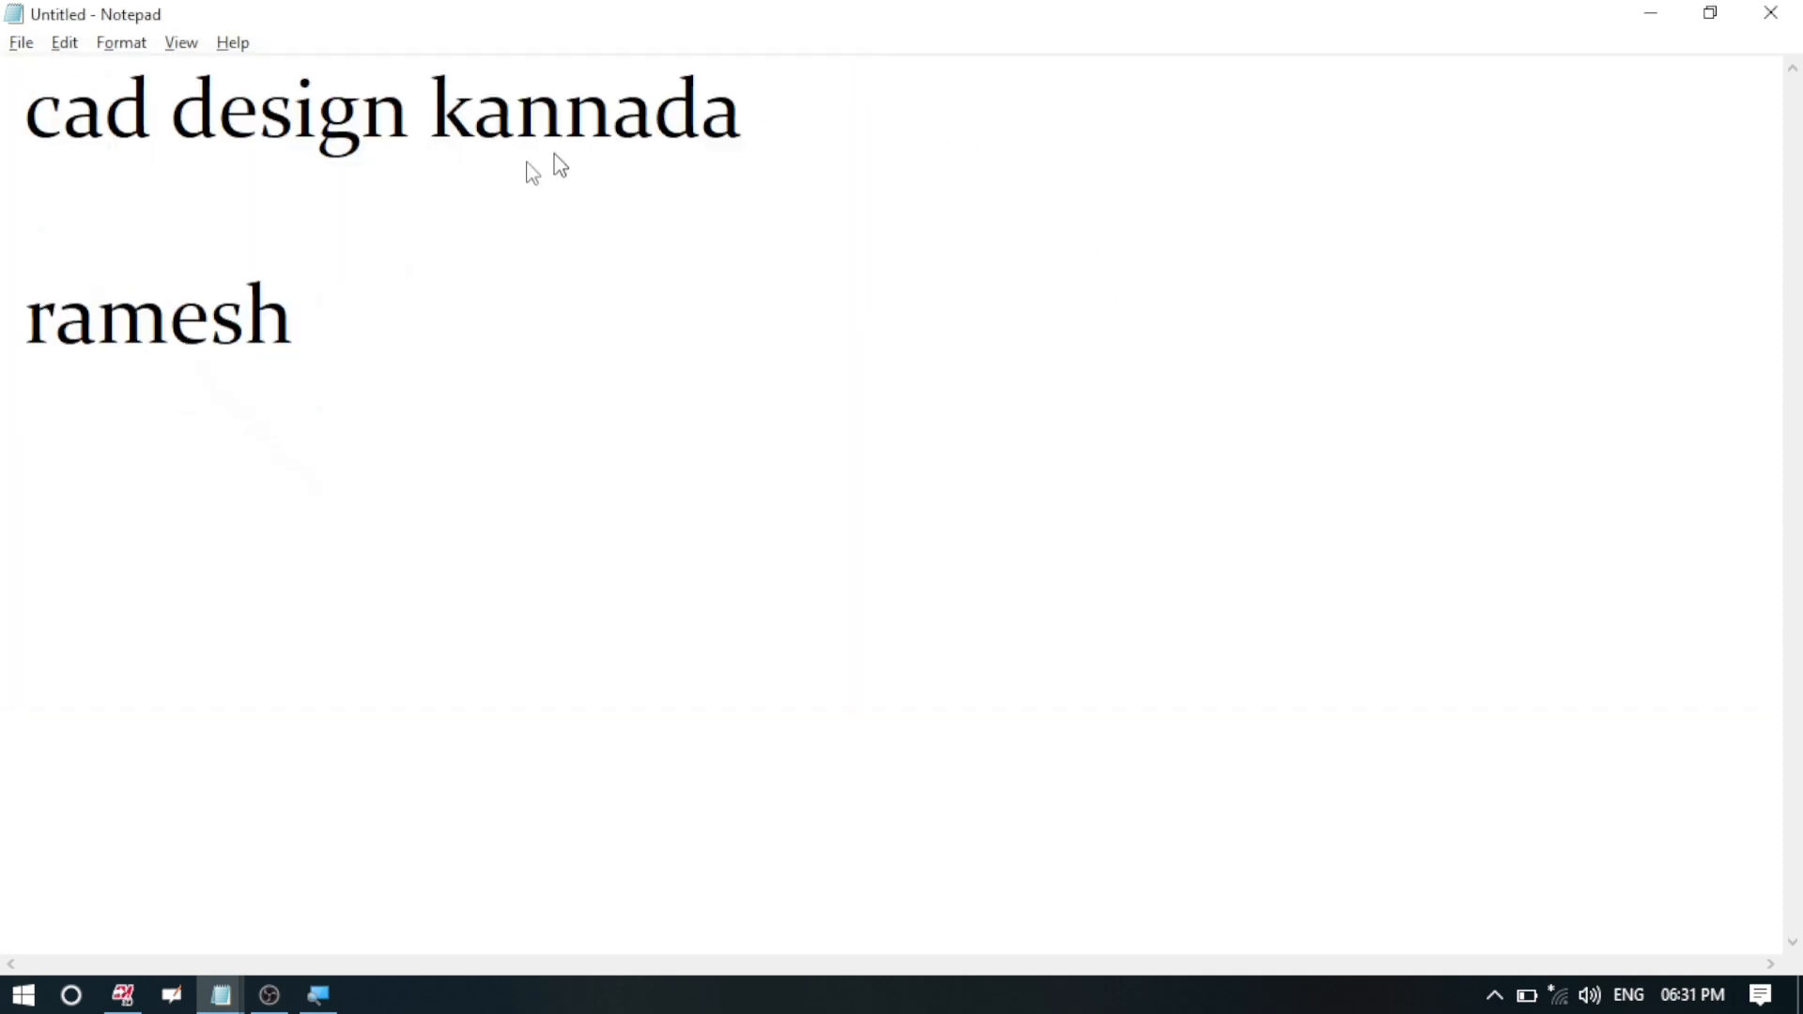
# Step: Place the cursor on the blank line and search downwards for the person's first name with Find
pyautogui.click(66, 41)
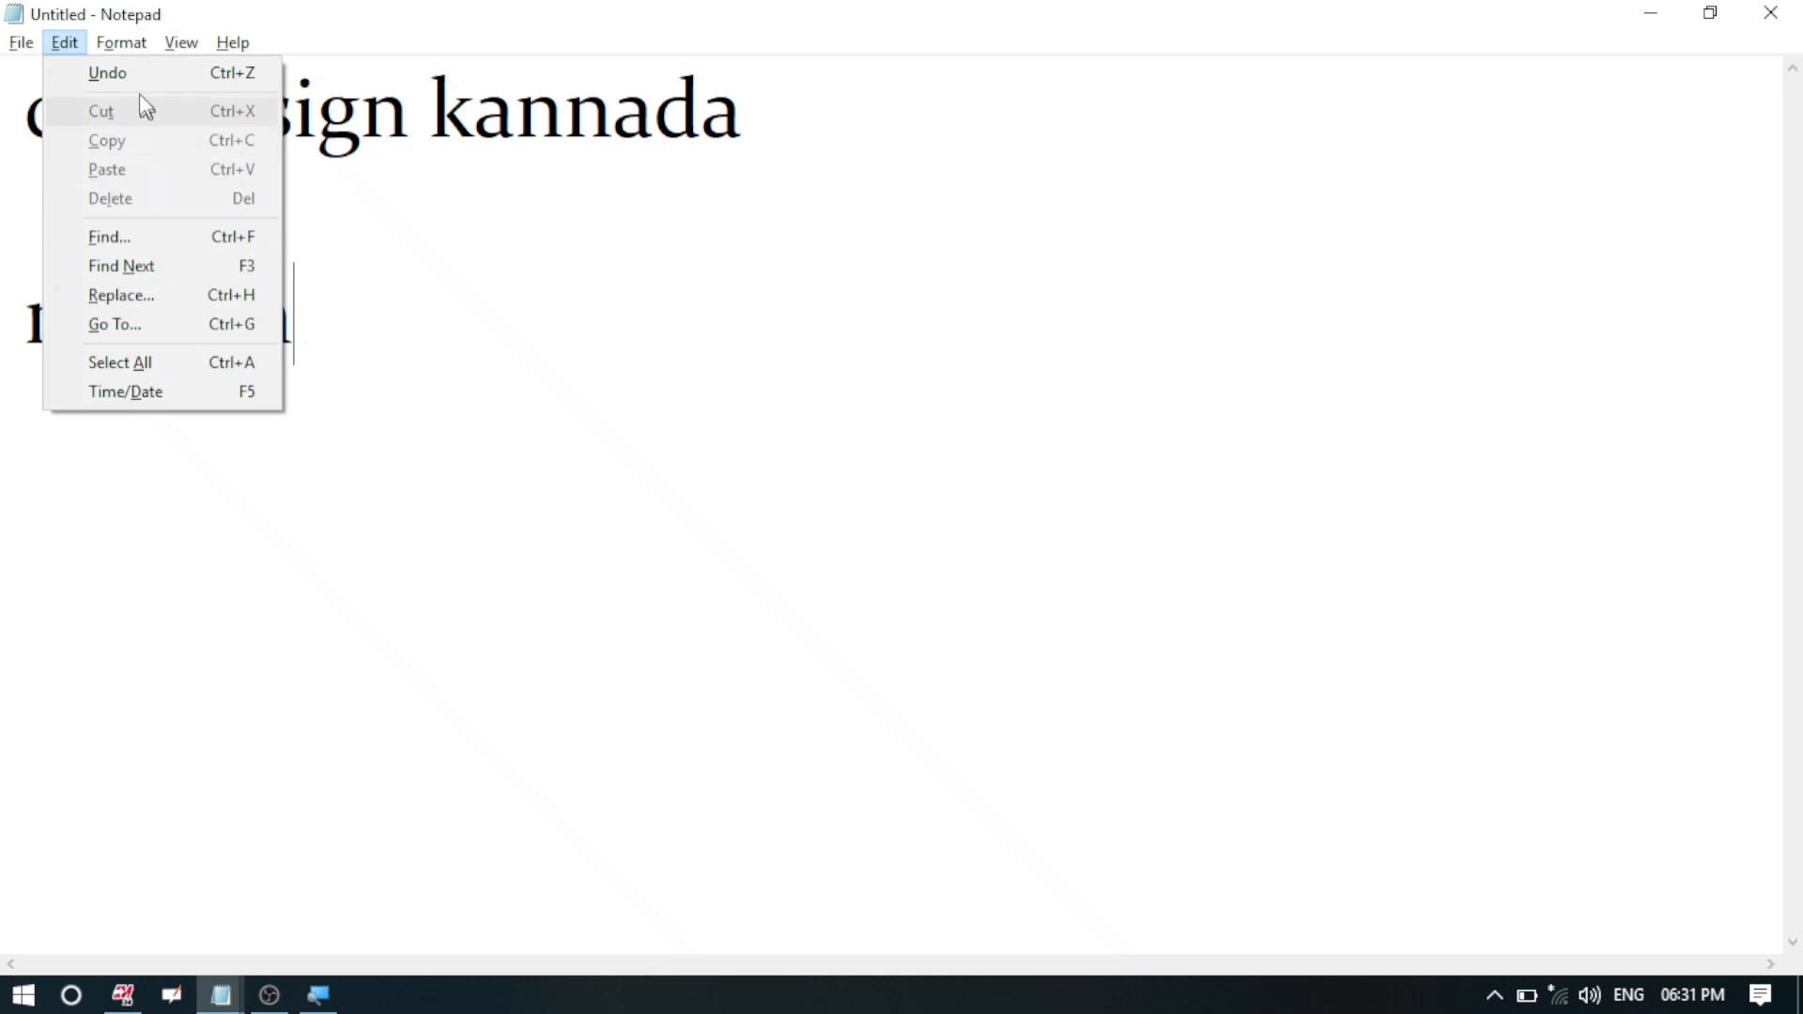
pyautogui.click(475, 250)
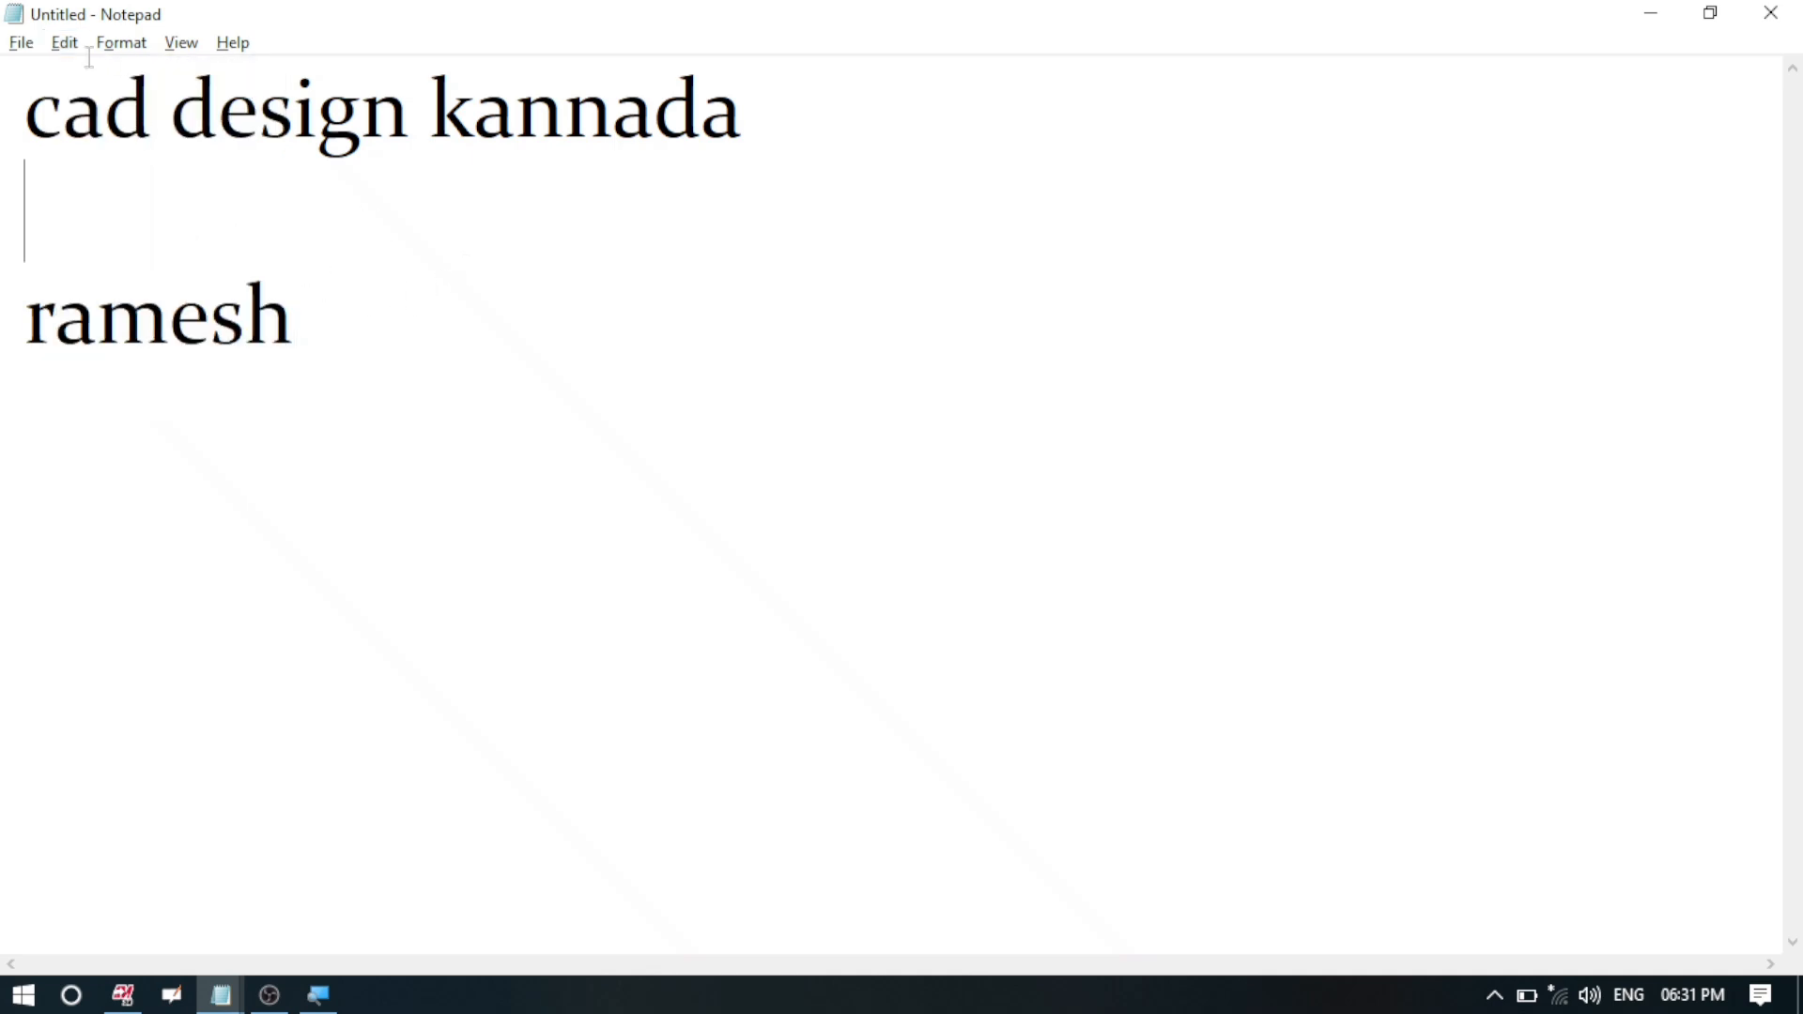
pyautogui.click(64, 42)
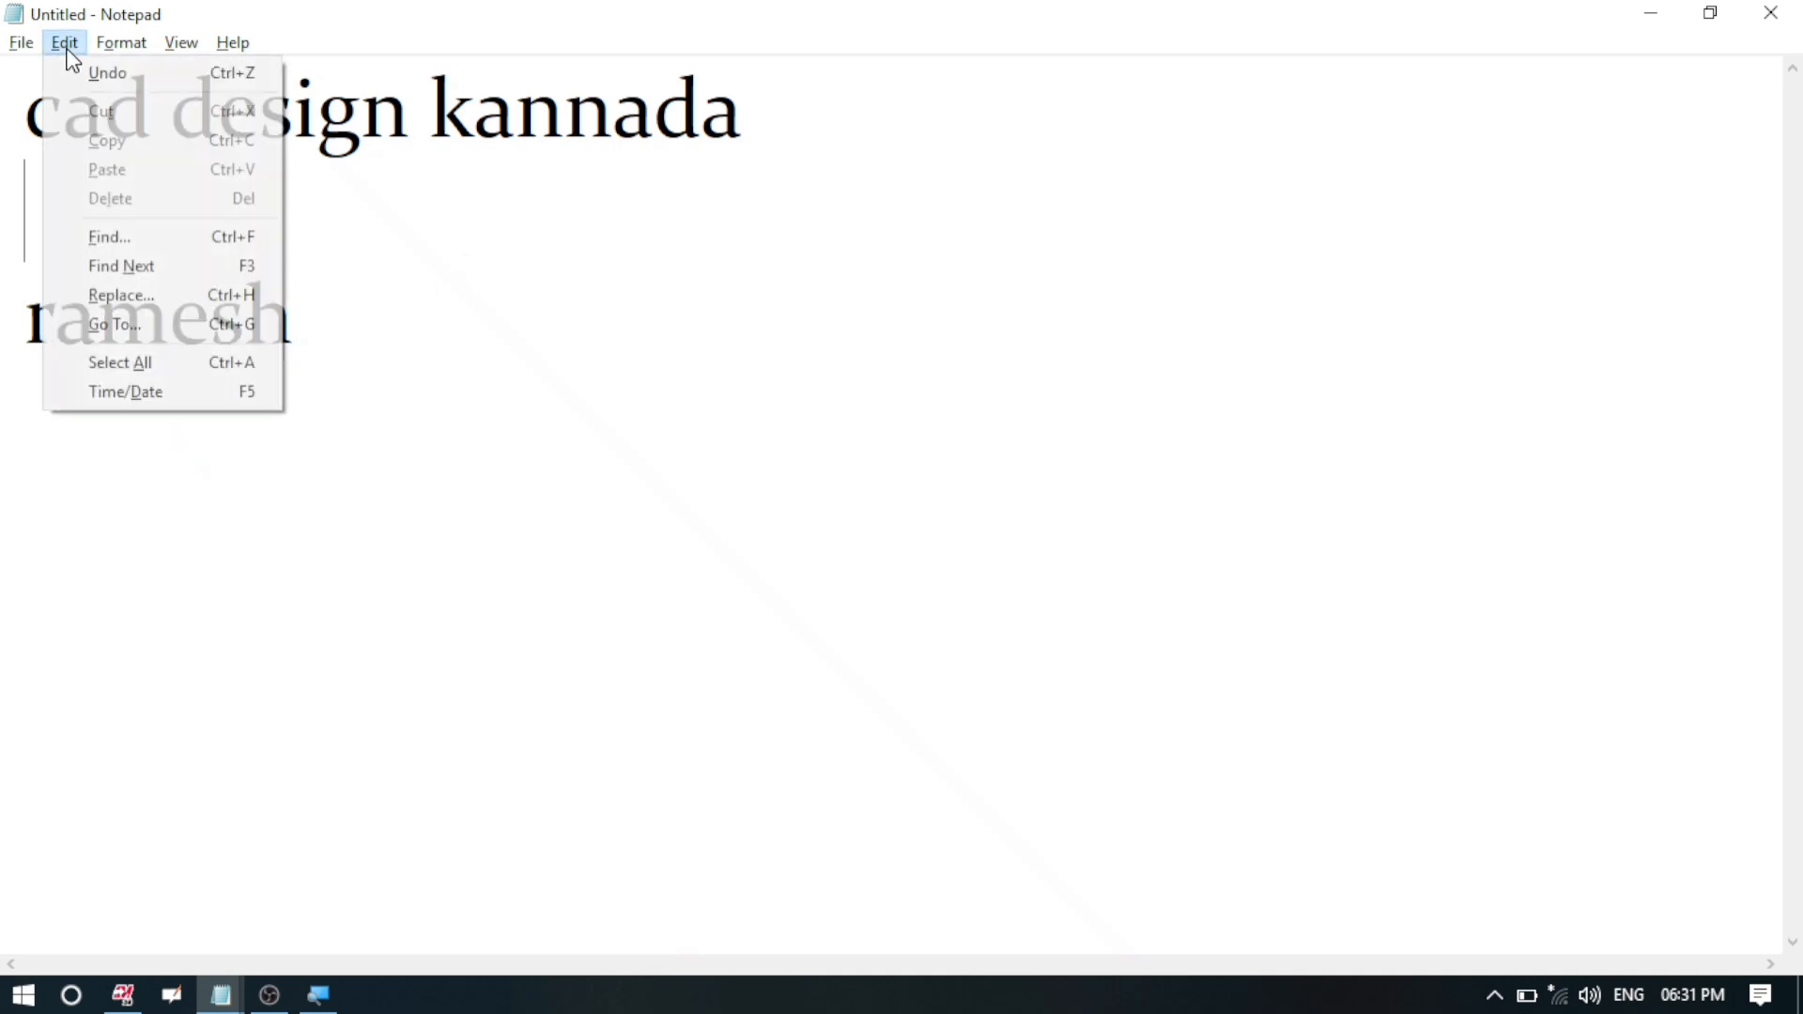
pyautogui.click(131, 240)
pyautogui.moveTo(201, 229); pyautogui.dragTo(887, 270)
pyautogui.write('ra')
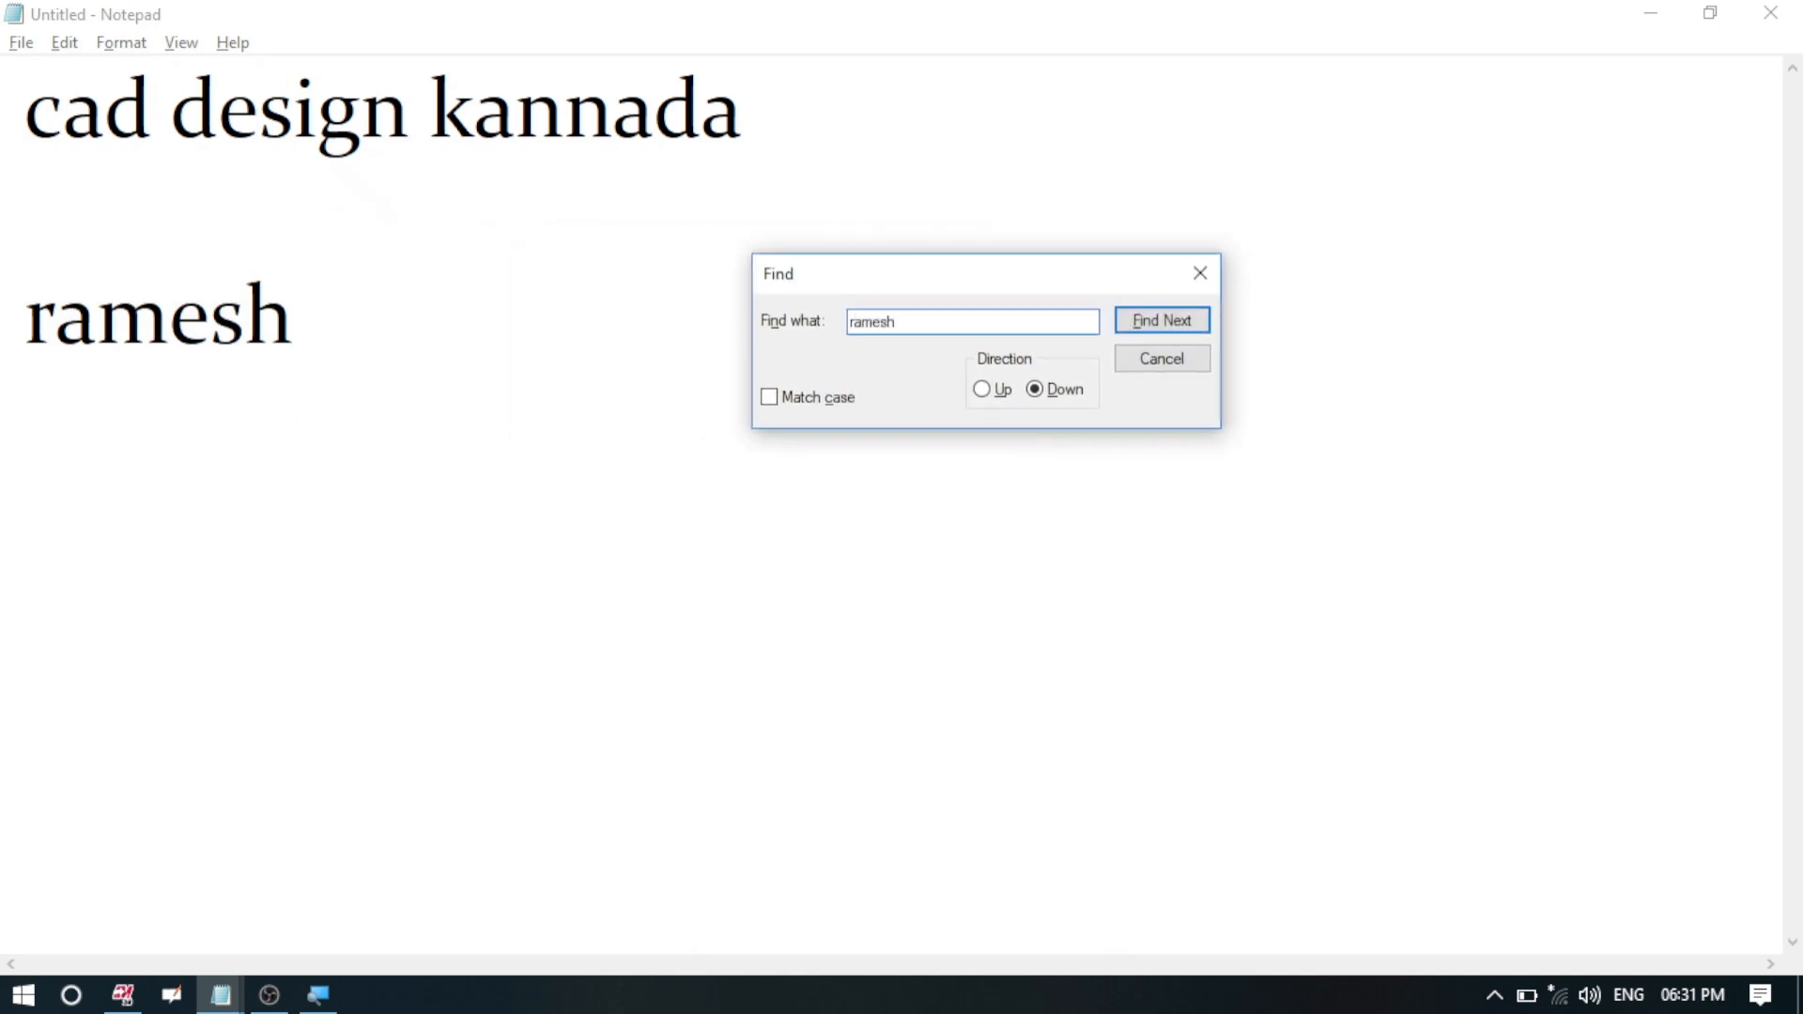
pyautogui.write('mesh')
pyautogui.click(1156, 321)
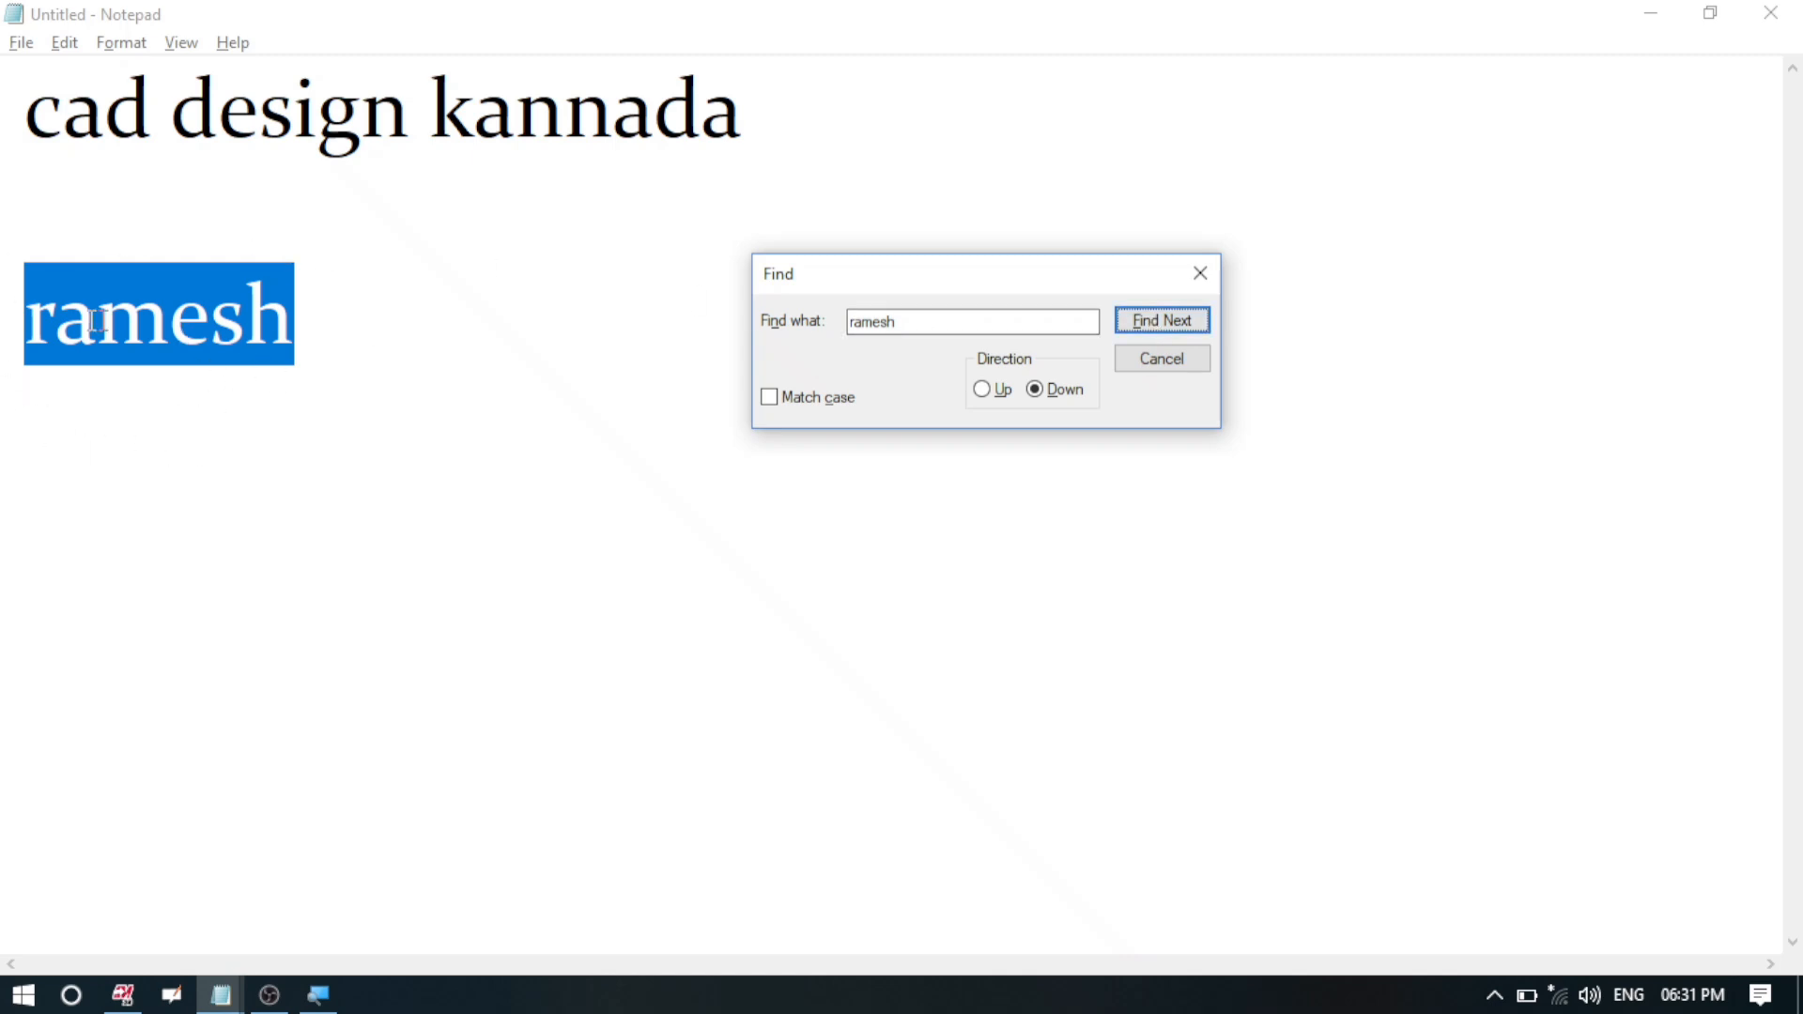
pyautogui.click(1201, 272)
# Step: Search for the next occurrence of the name with Find Next
pyautogui.click(65, 43)
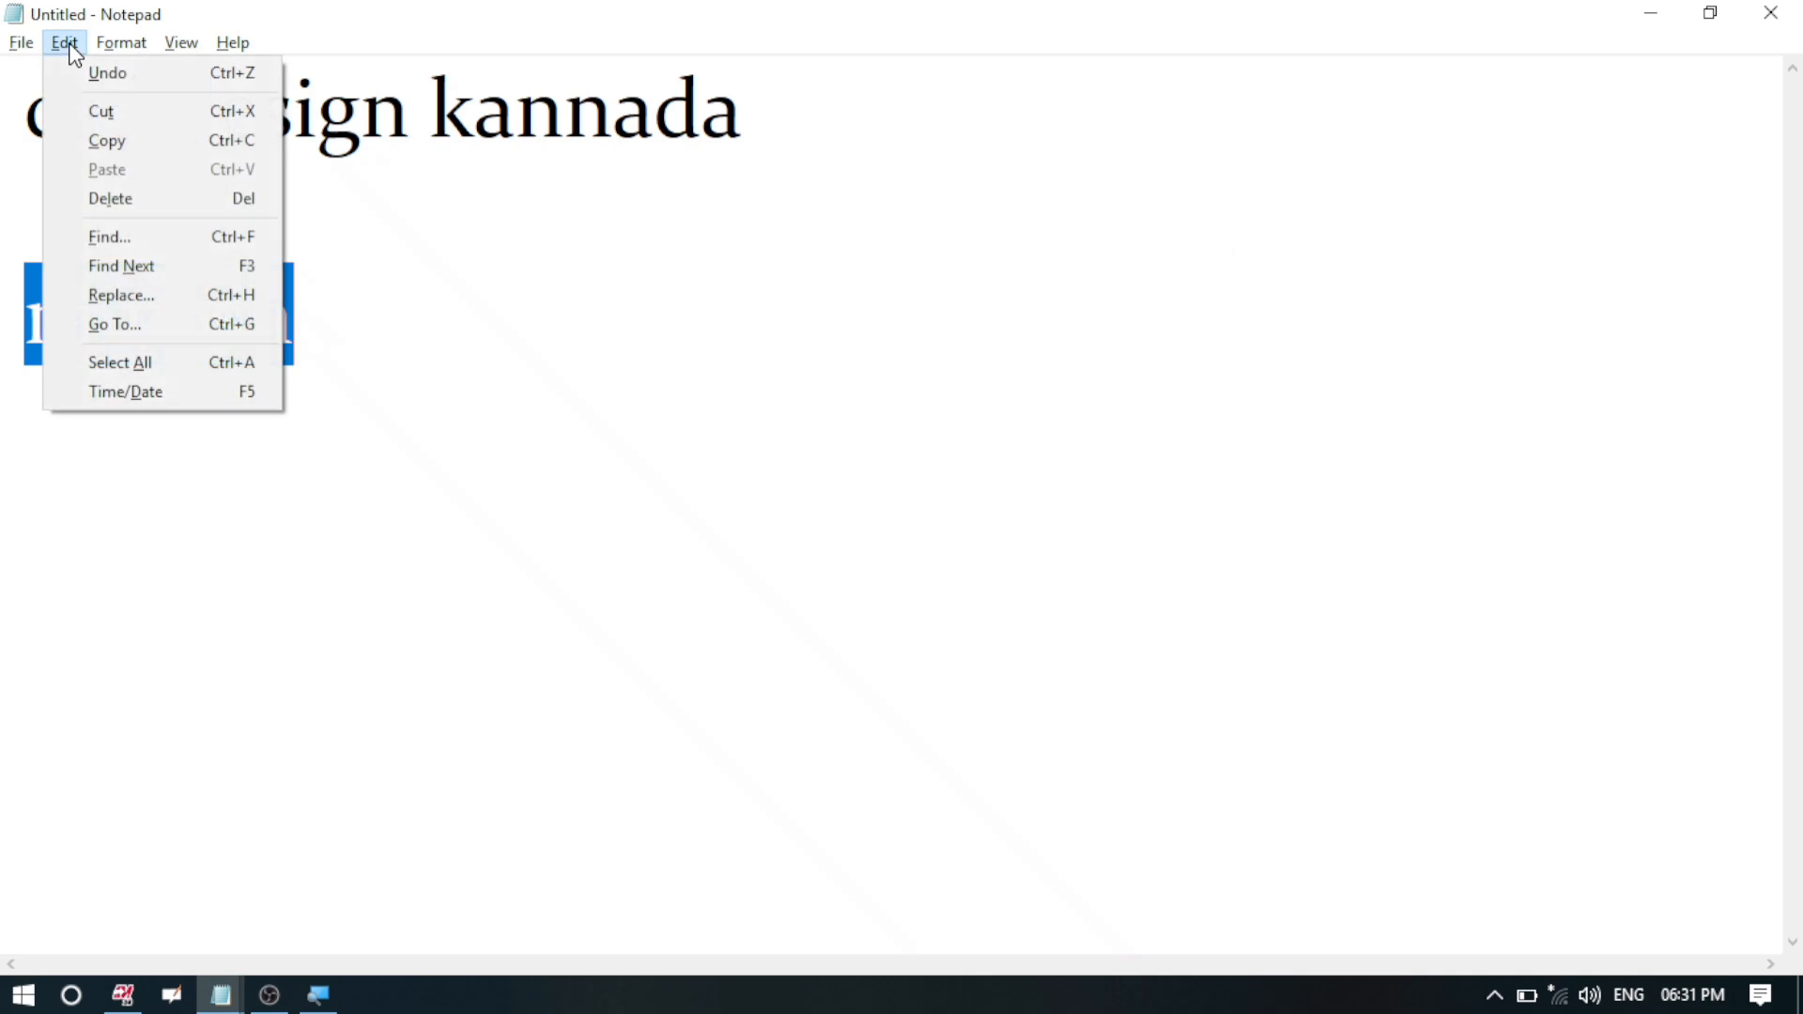
pyautogui.click(143, 266)
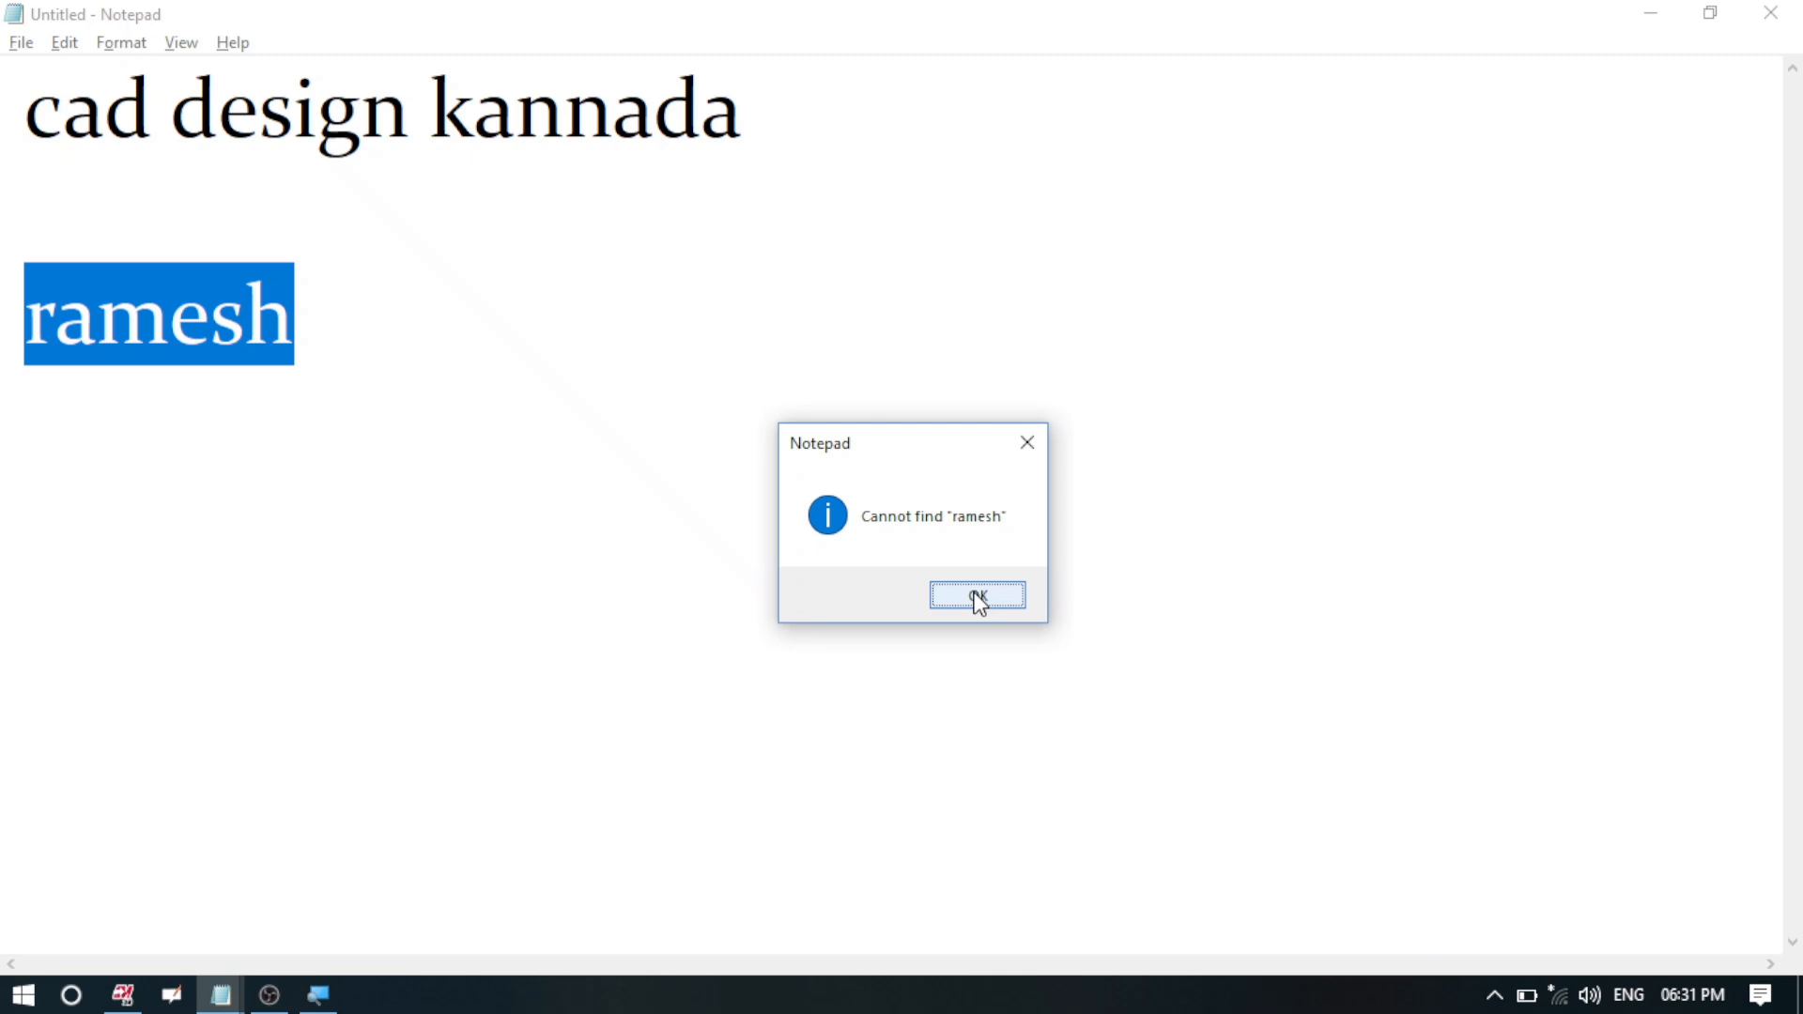
pyautogui.click(977, 597)
# Step: Add the same first name on a new line below the existing one
pyautogui.click(380, 344)
pyautogui.press('Return')
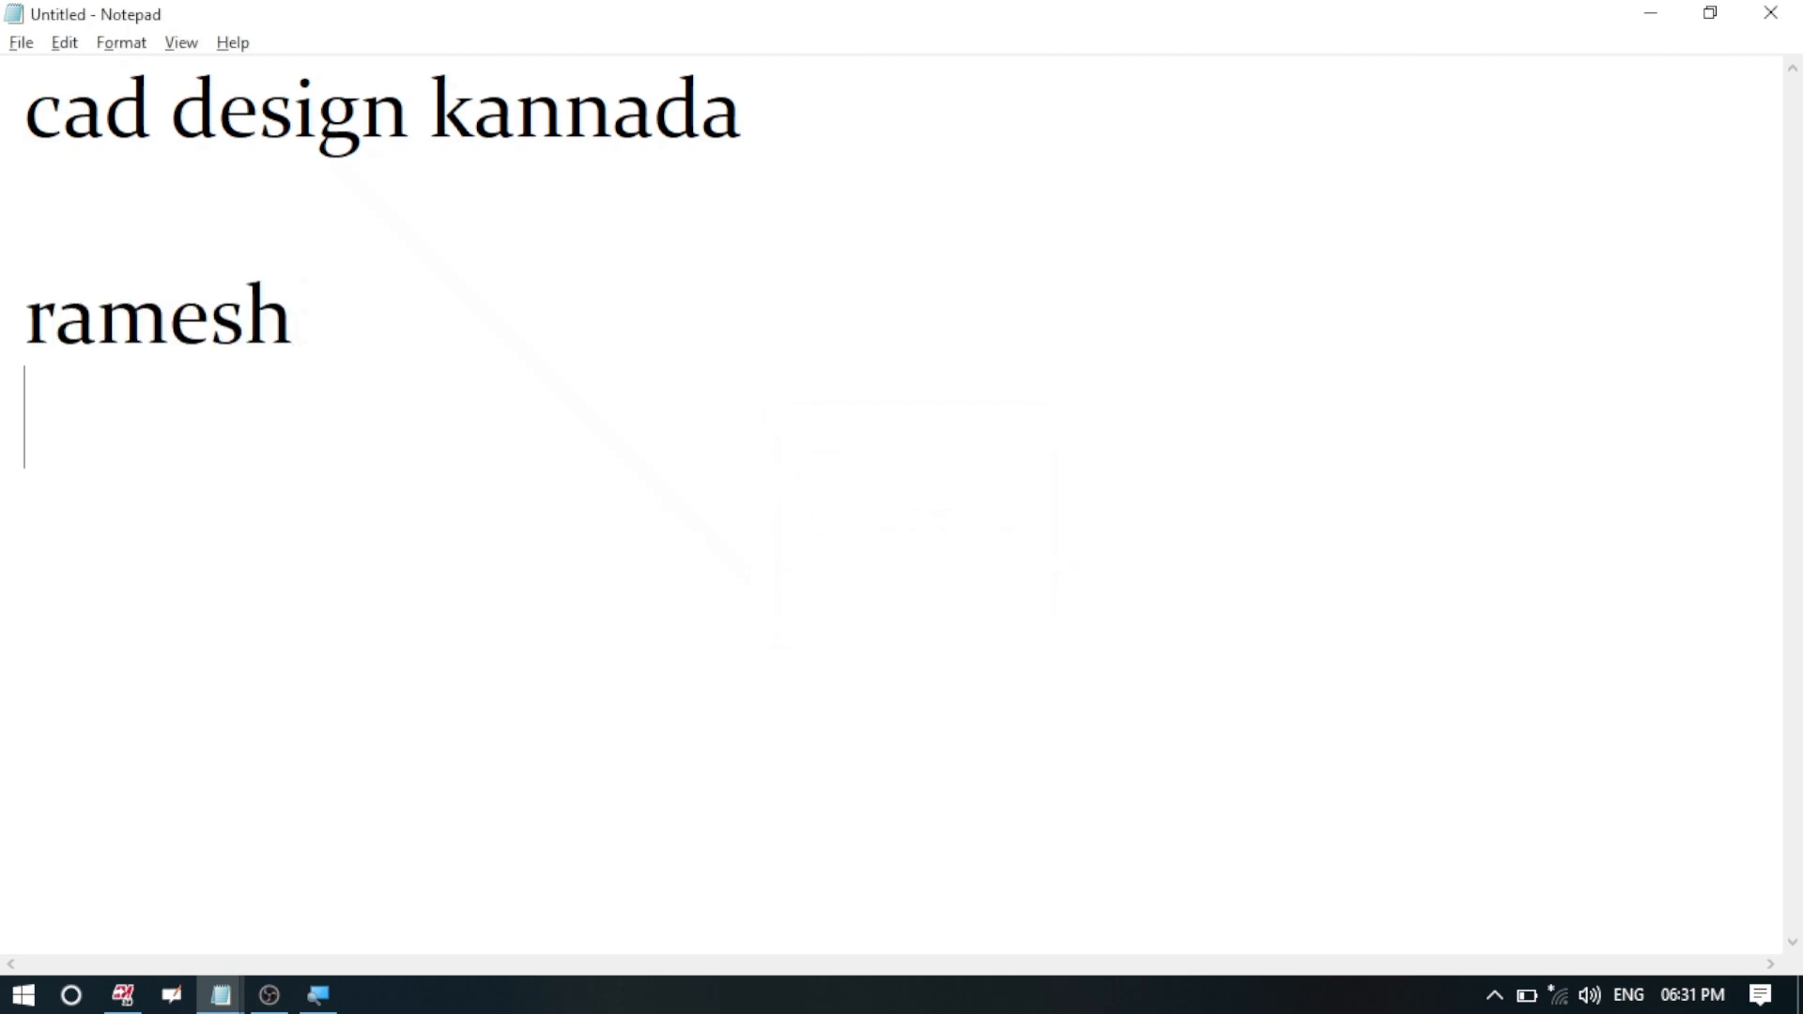
pyautogui.write('ramesh')
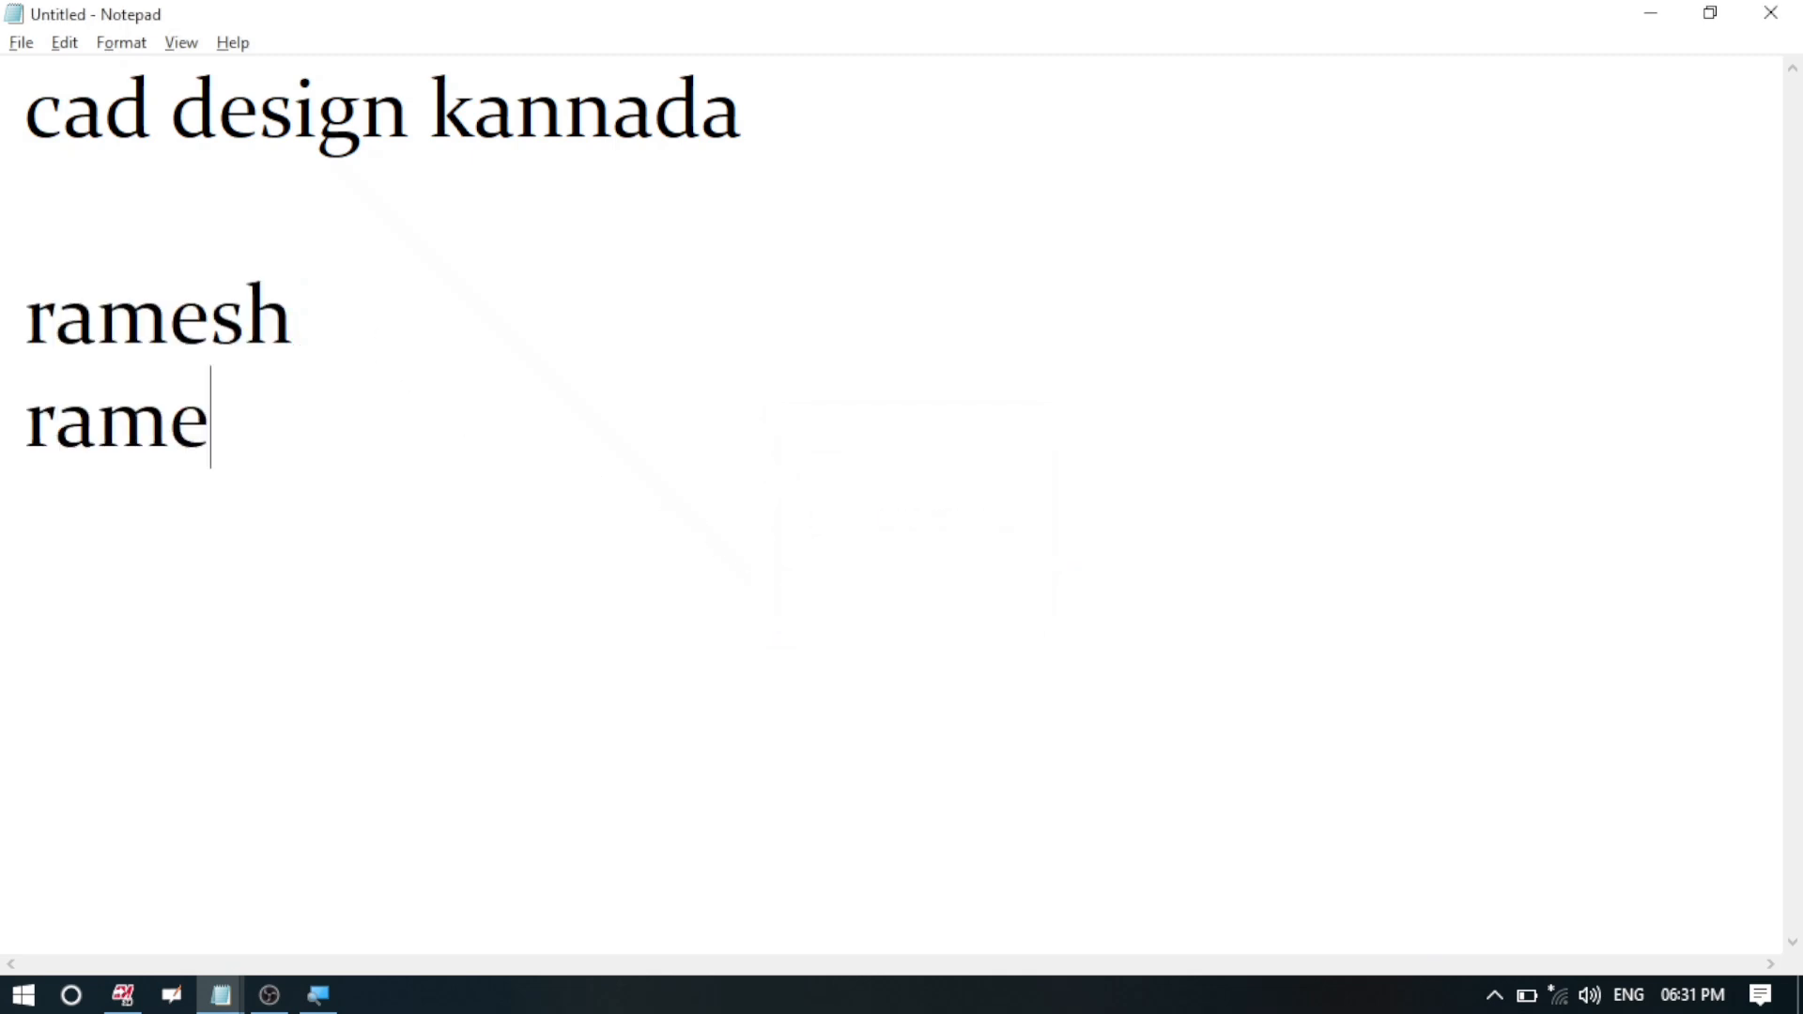
# Step: Search for the next occurrence of the name, and repeat the search downwards starting from its first occurrence
pyautogui.click(68, 45)
pyautogui.click(134, 268)
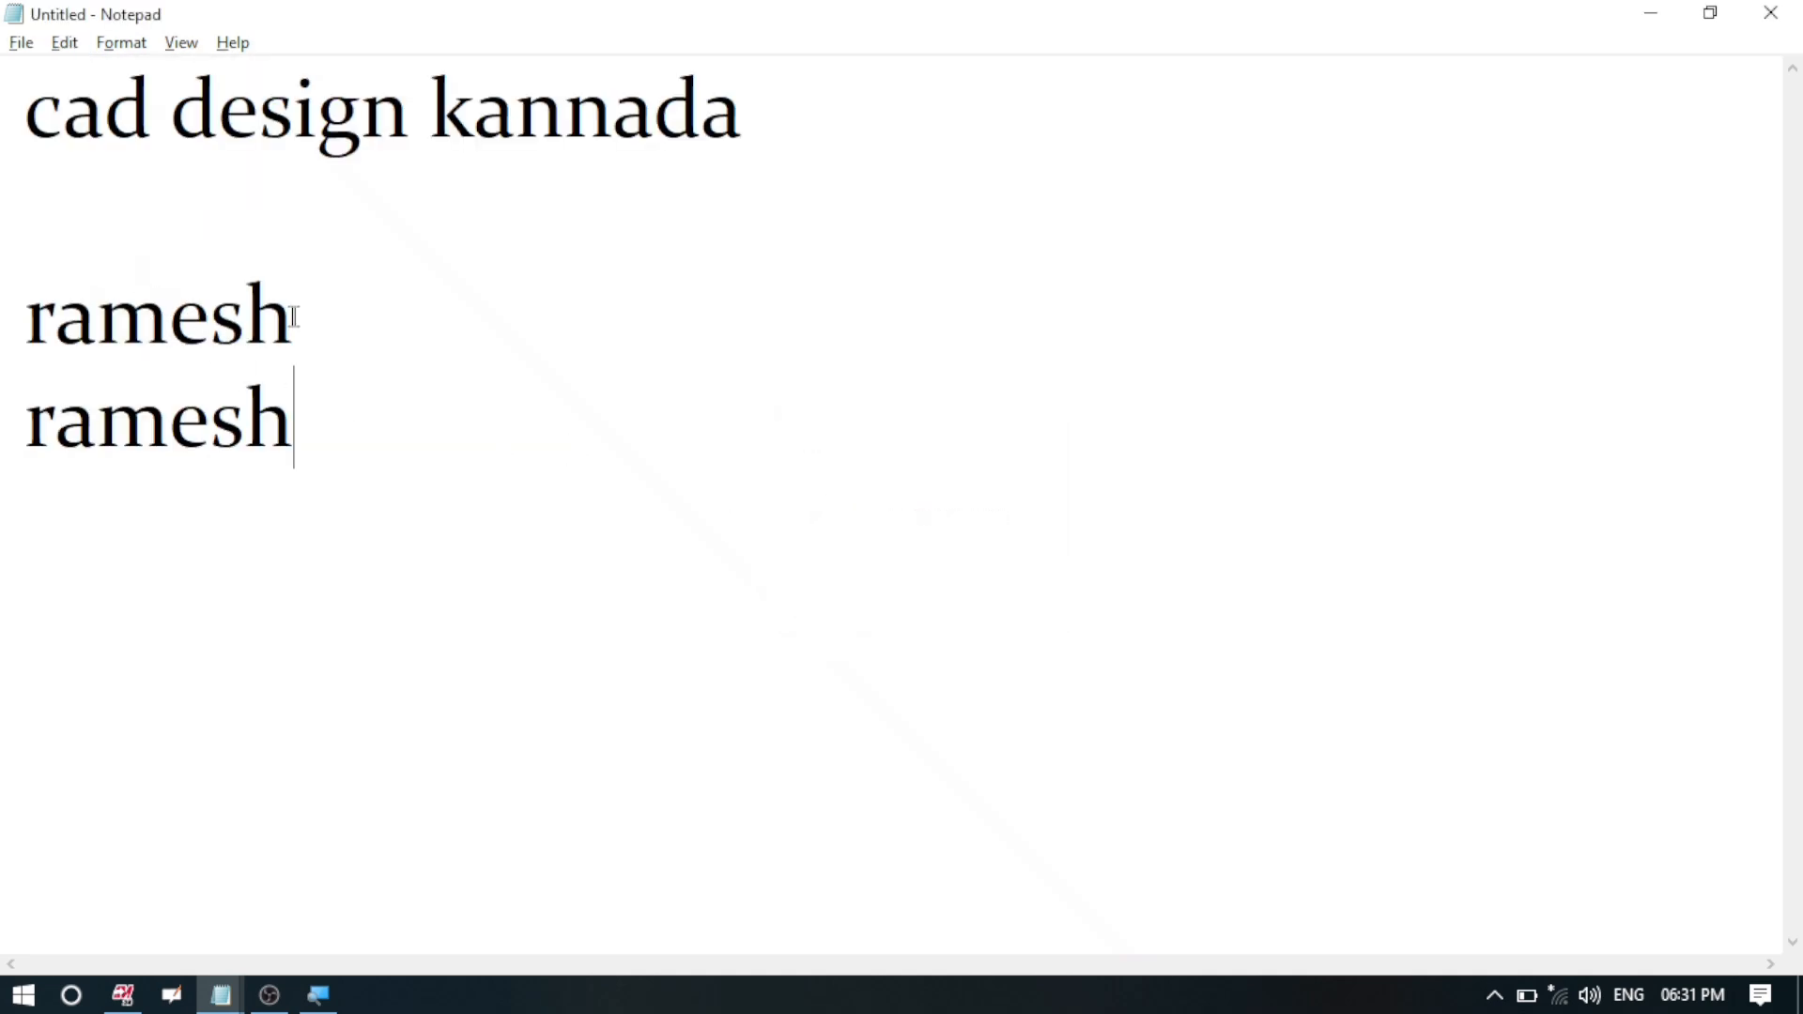
pyautogui.moveTo(294, 320); pyautogui.dragTo(24, 319)
pyautogui.click(77, 49)
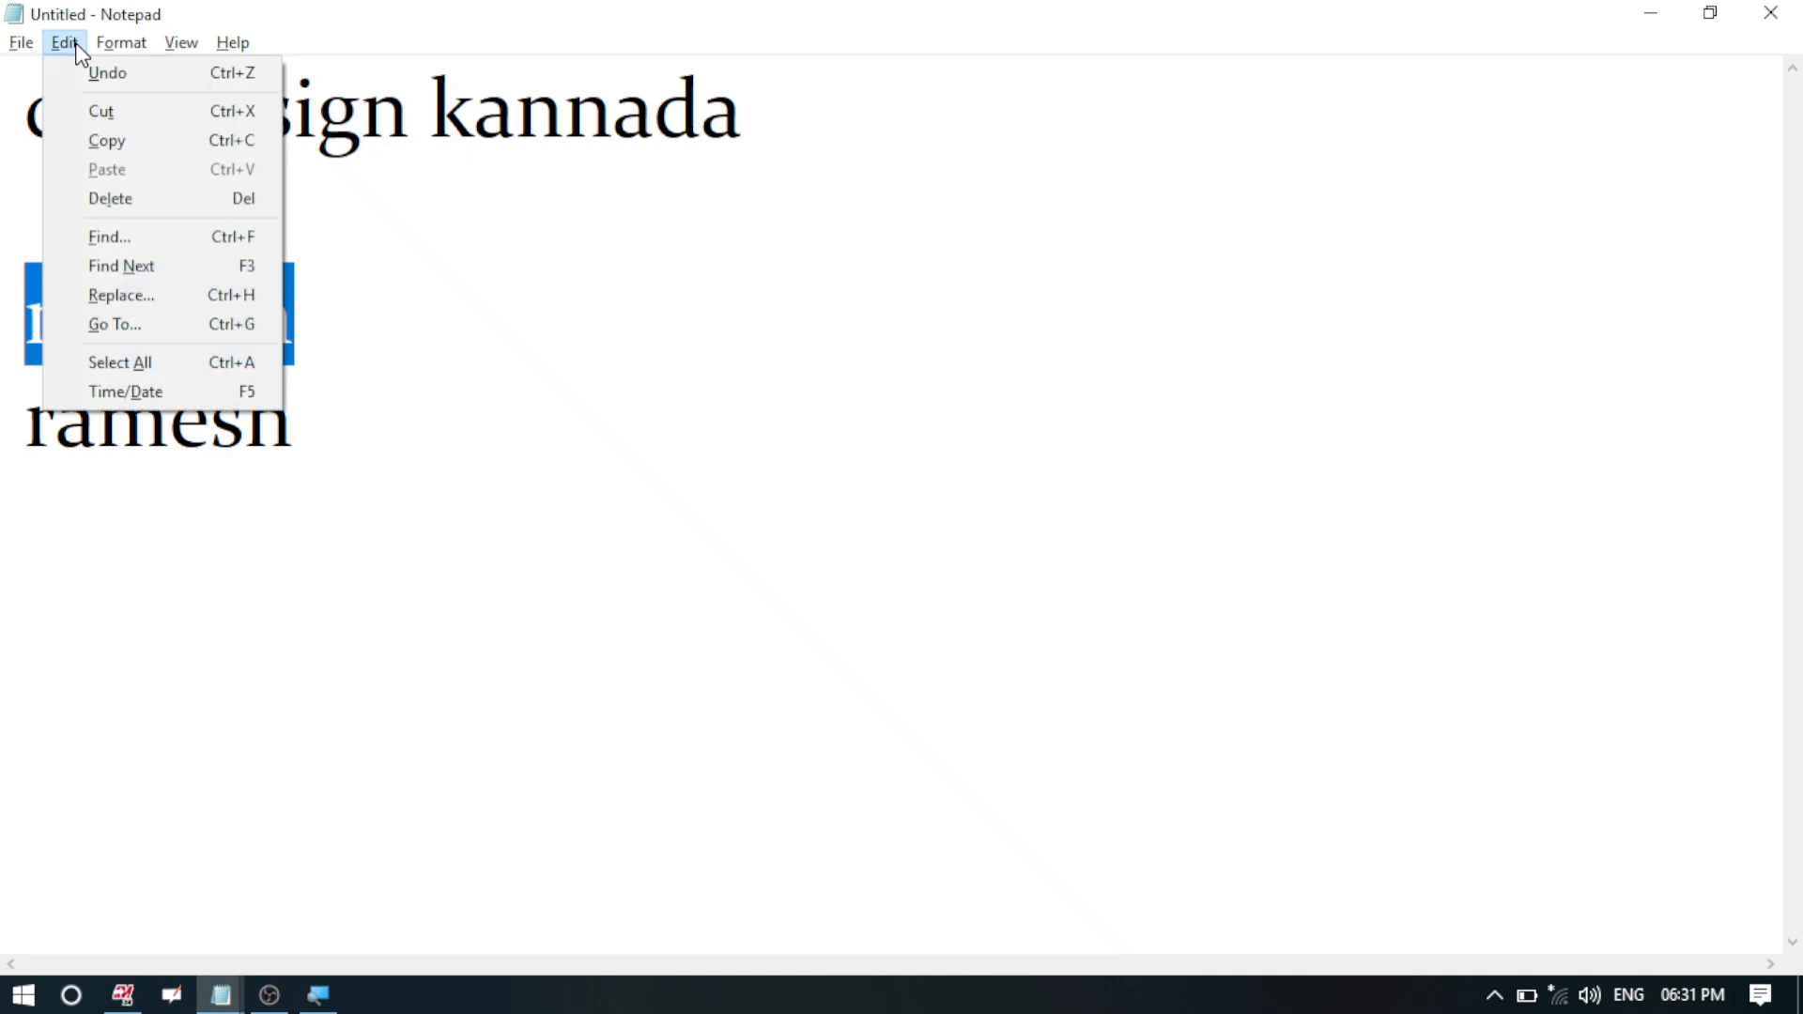
pyautogui.click(126, 235)
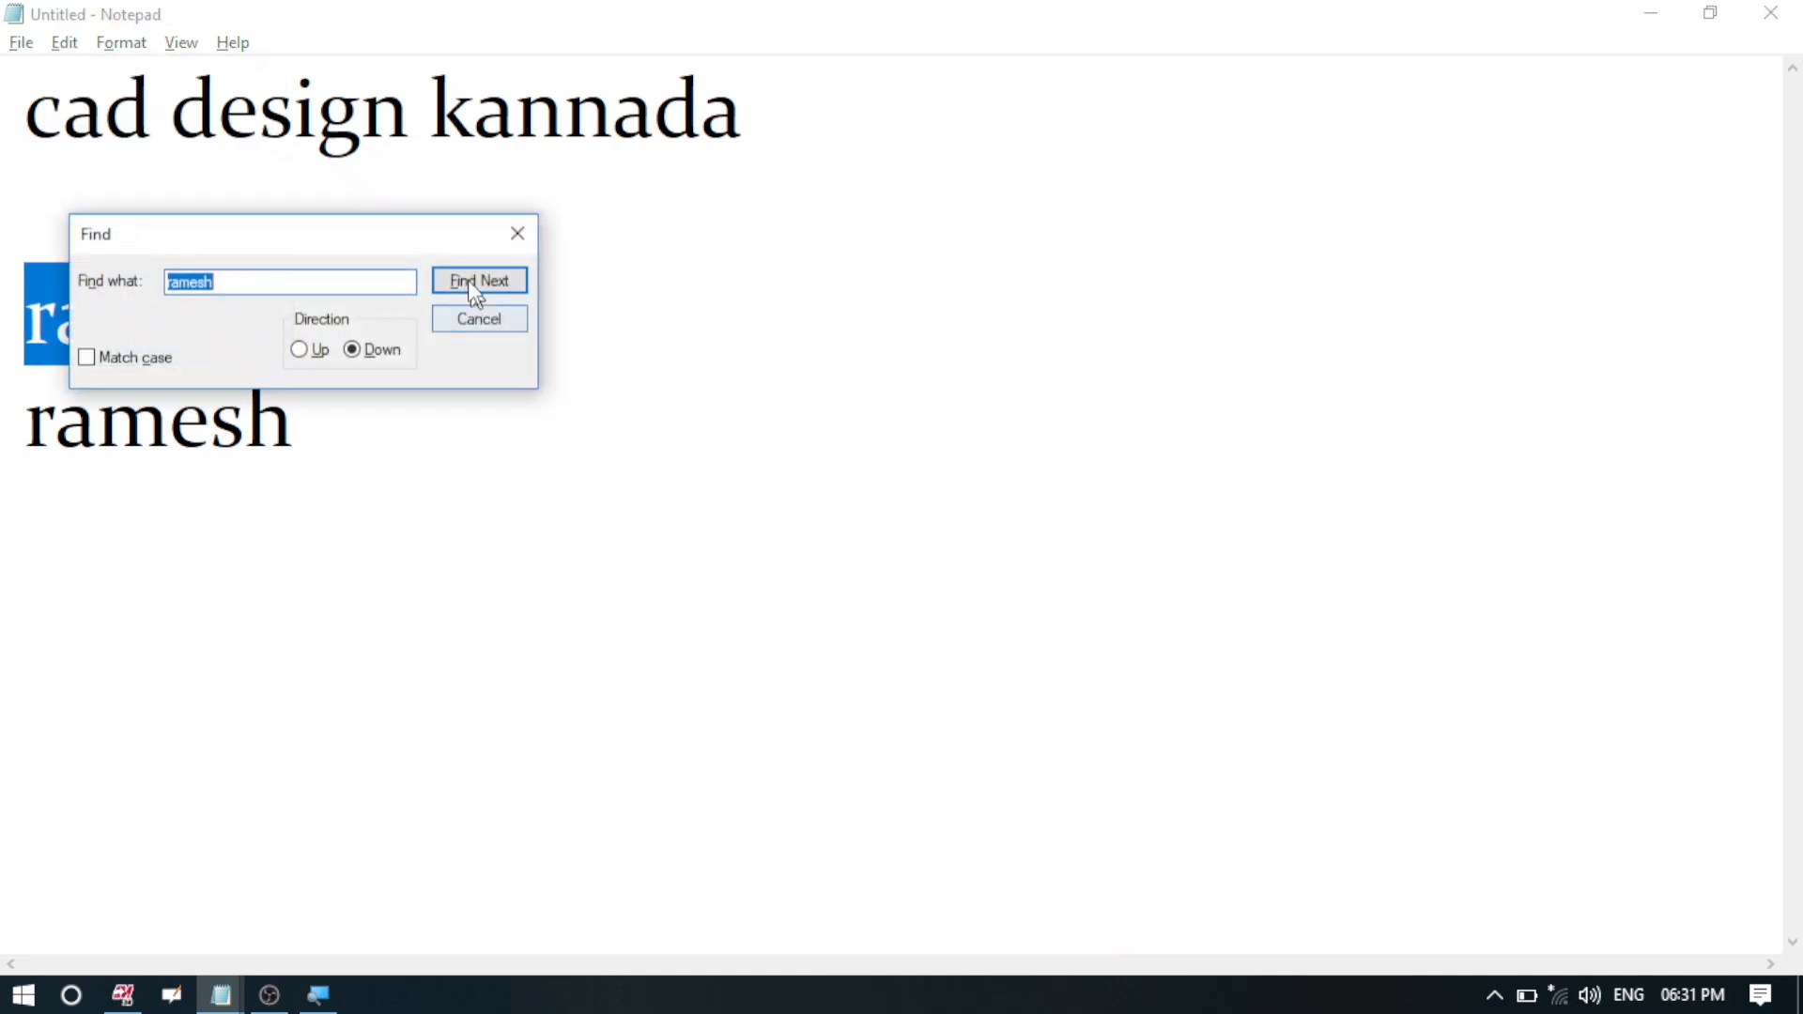
pyautogui.moveTo(376, 227); pyautogui.dragTo(752, 205)
pyautogui.click(843, 267)
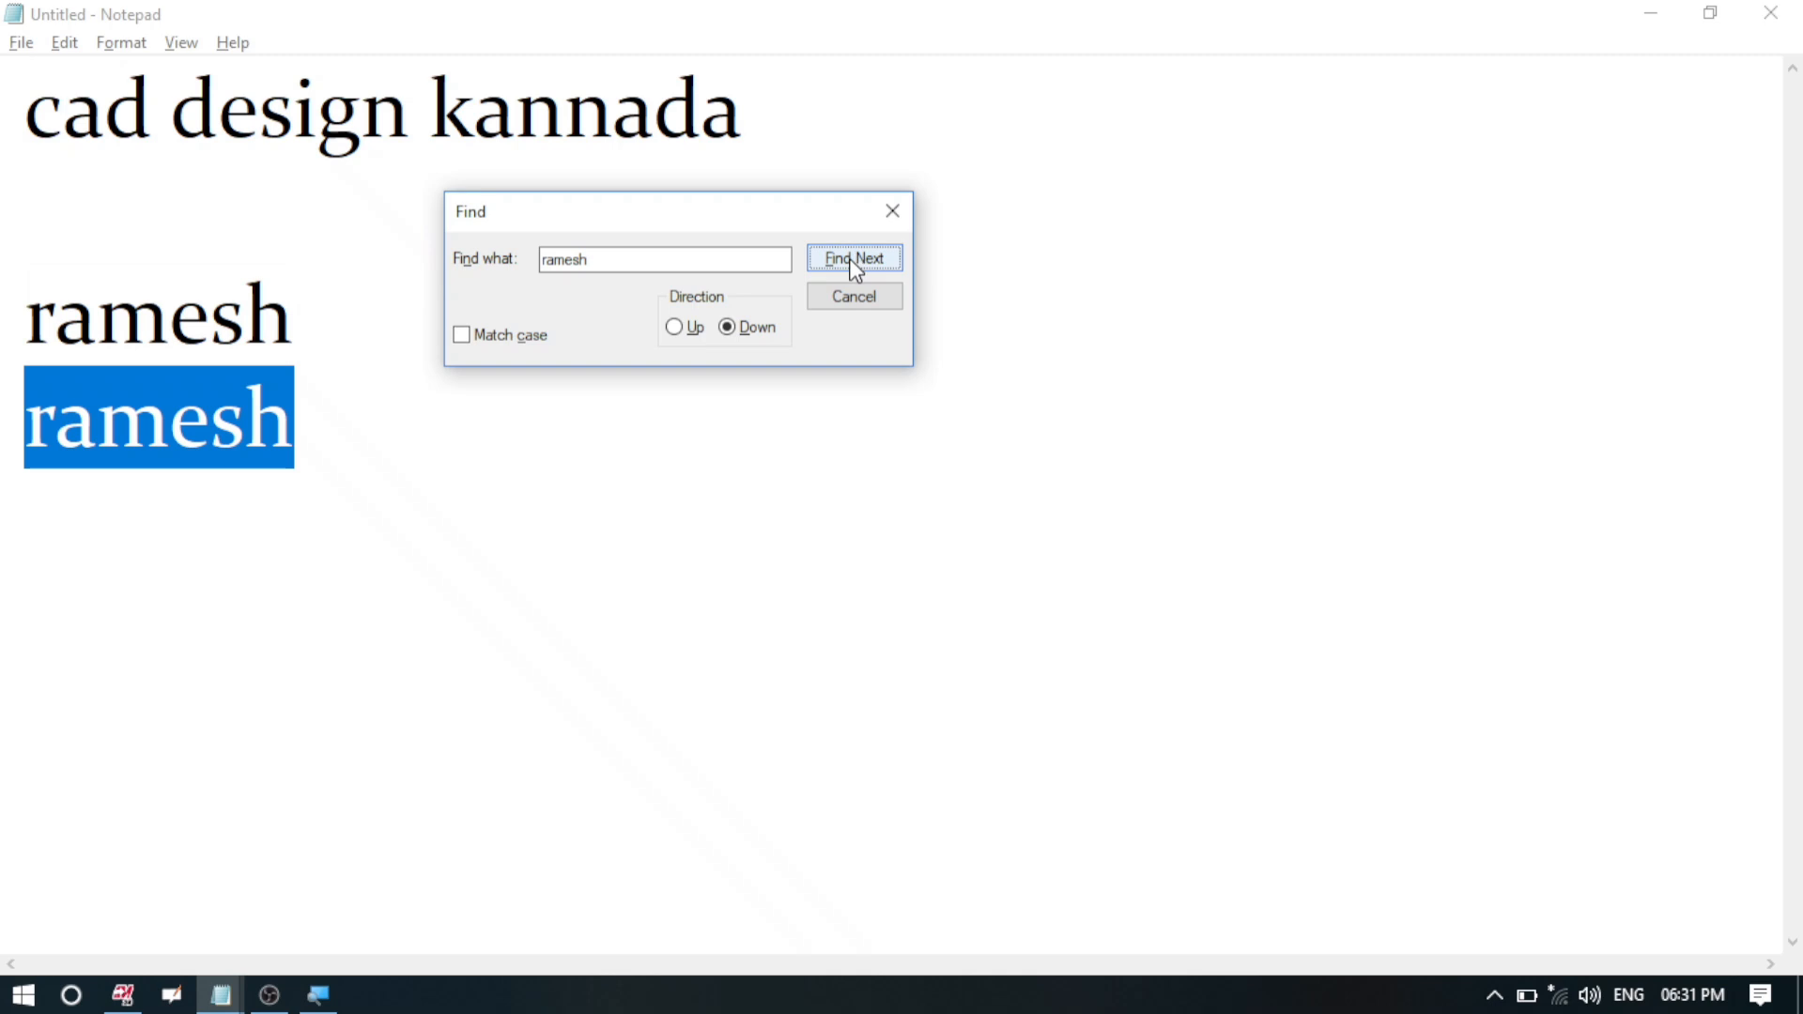
pyautogui.click(854, 269)
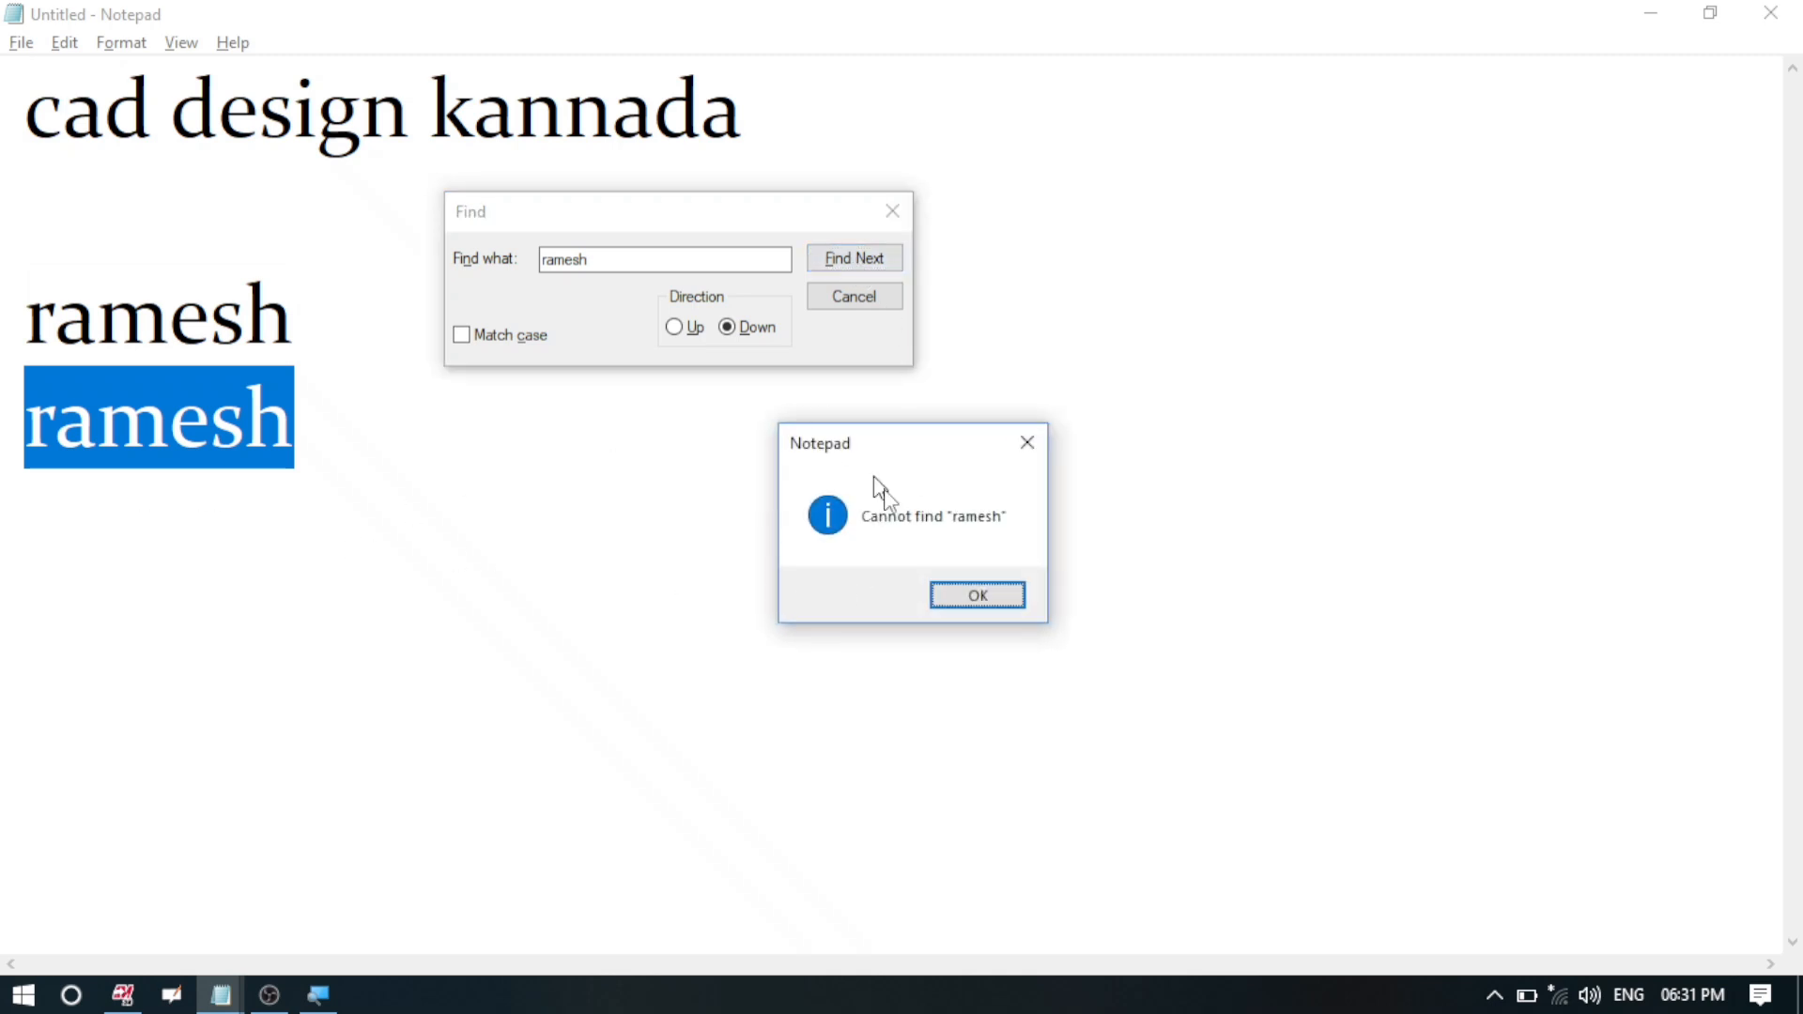
pyautogui.click(1027, 442)
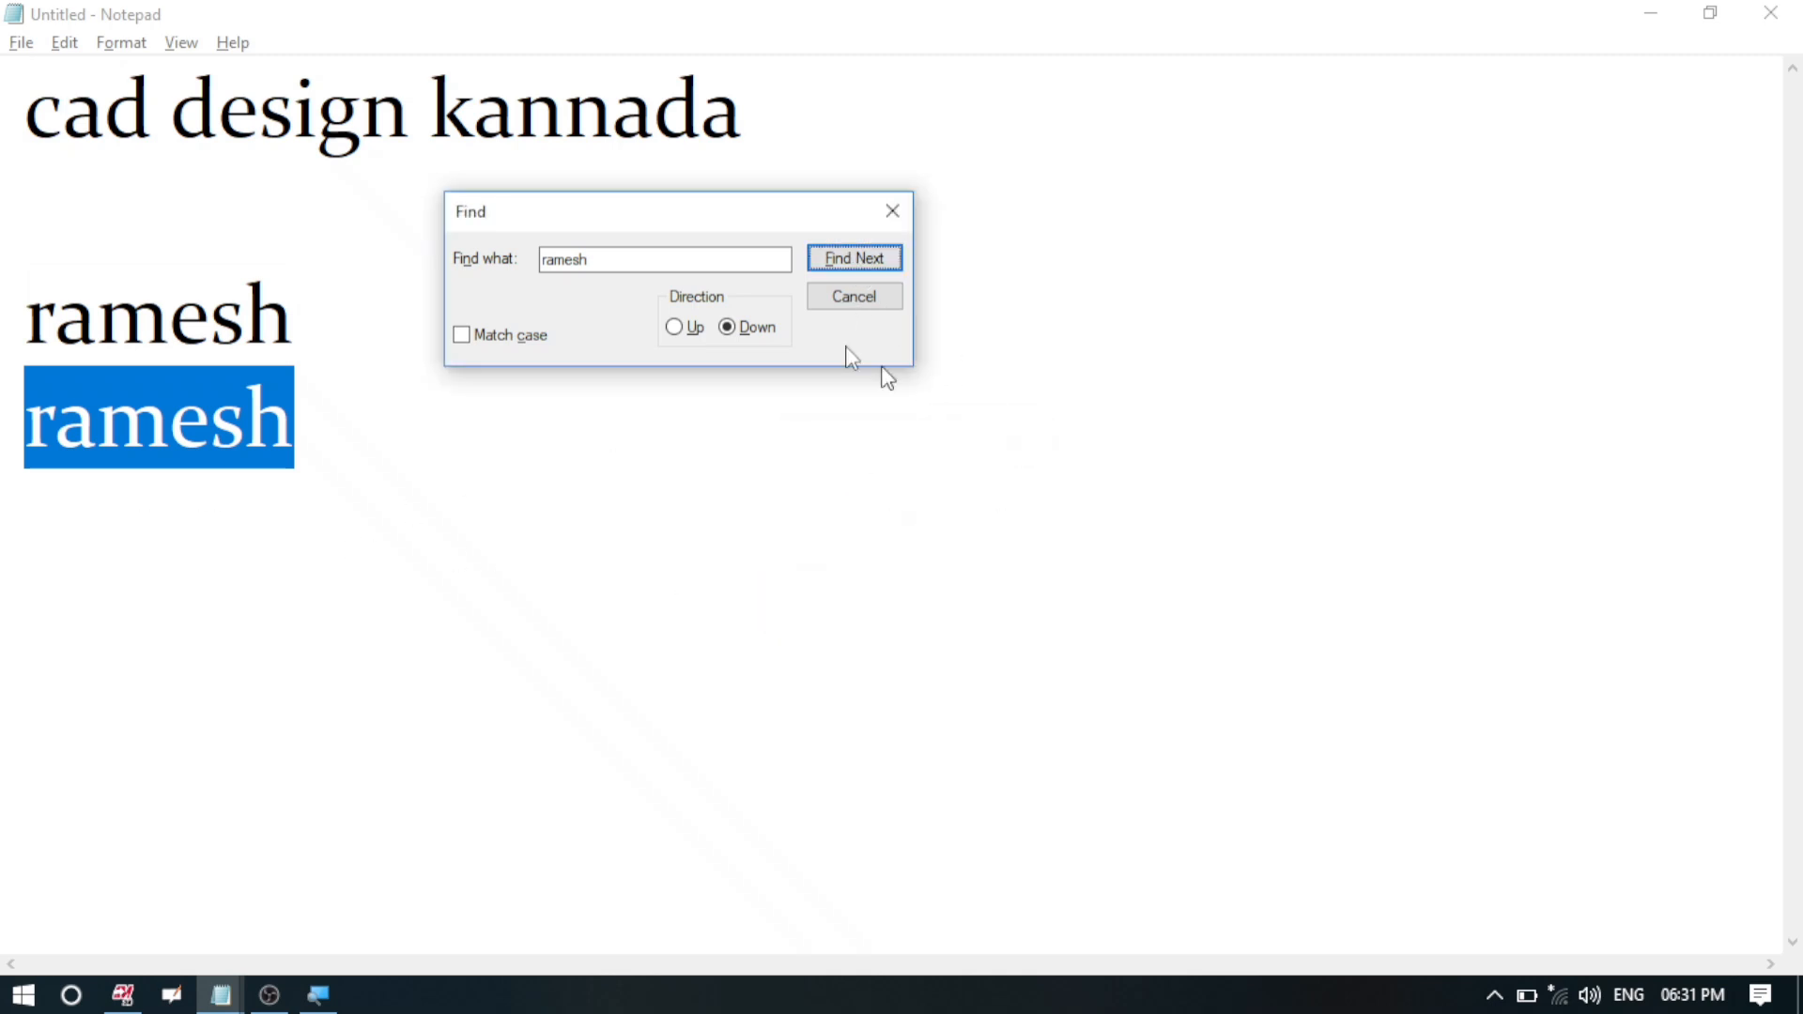
pyautogui.click(892, 211)
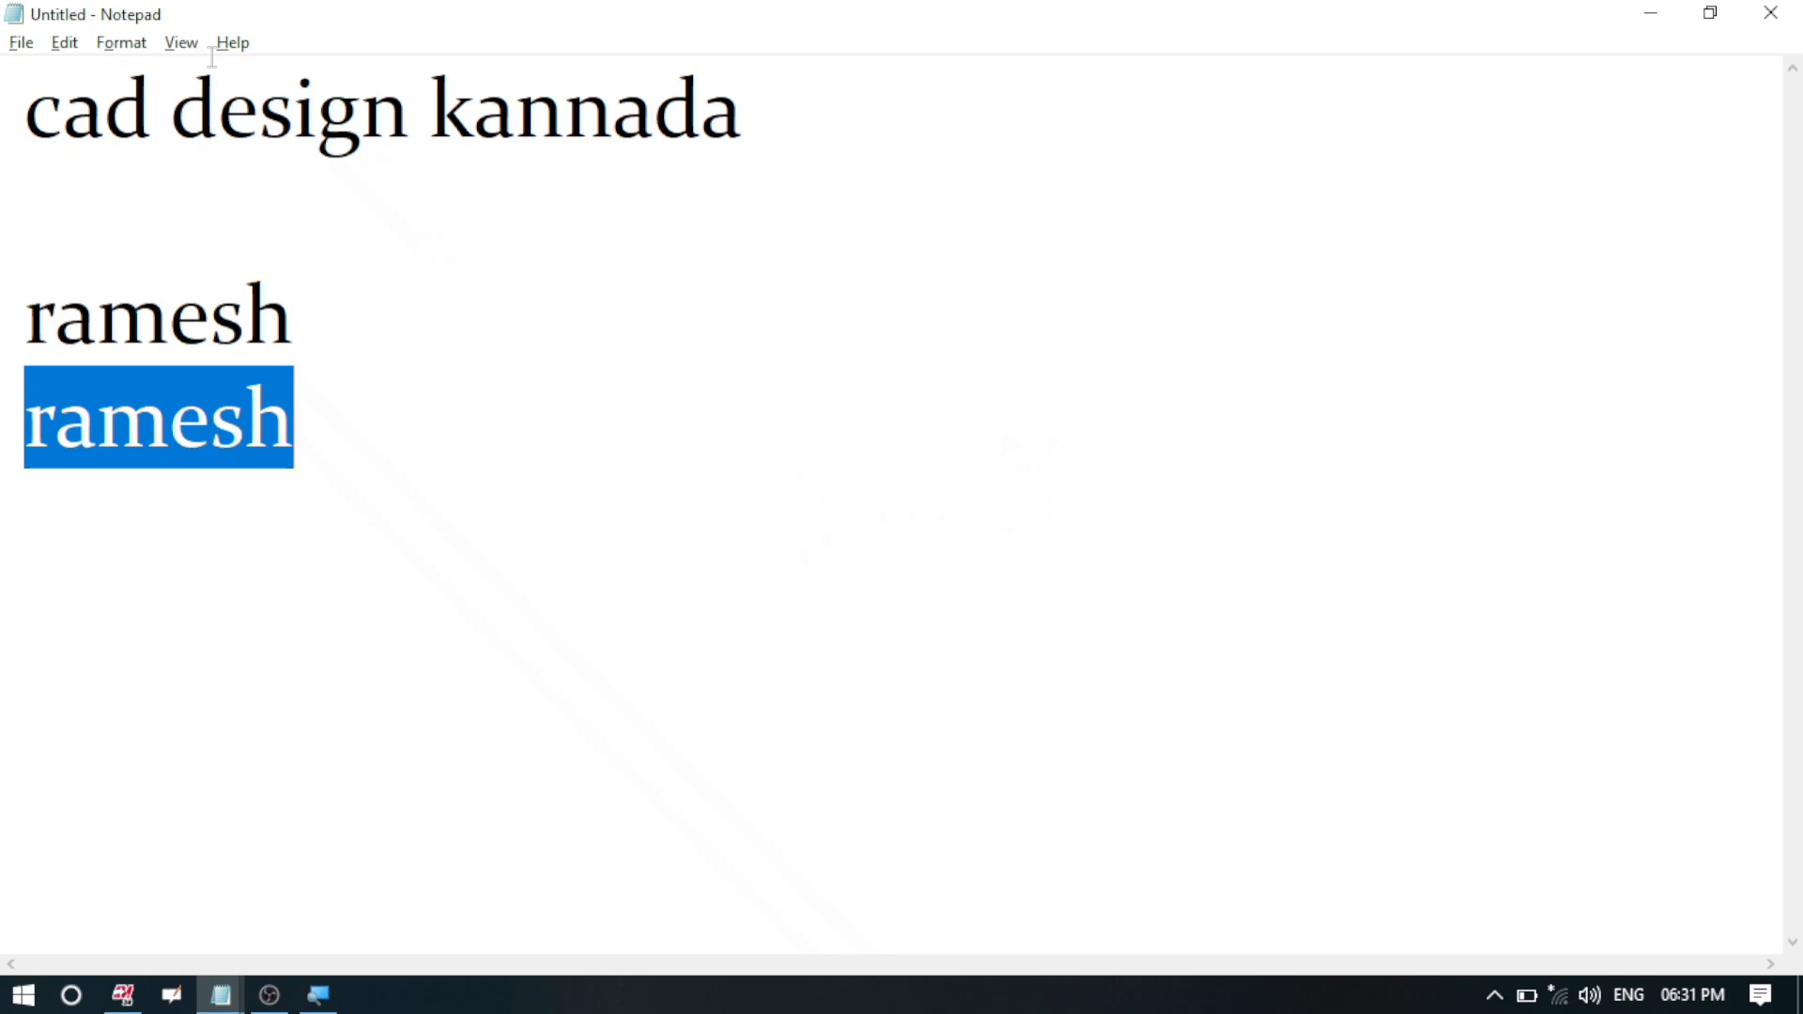
# Step: Replace the name on the last line with its first three letters, and replace all remaining occurrences the same way
pyautogui.click(66, 44)
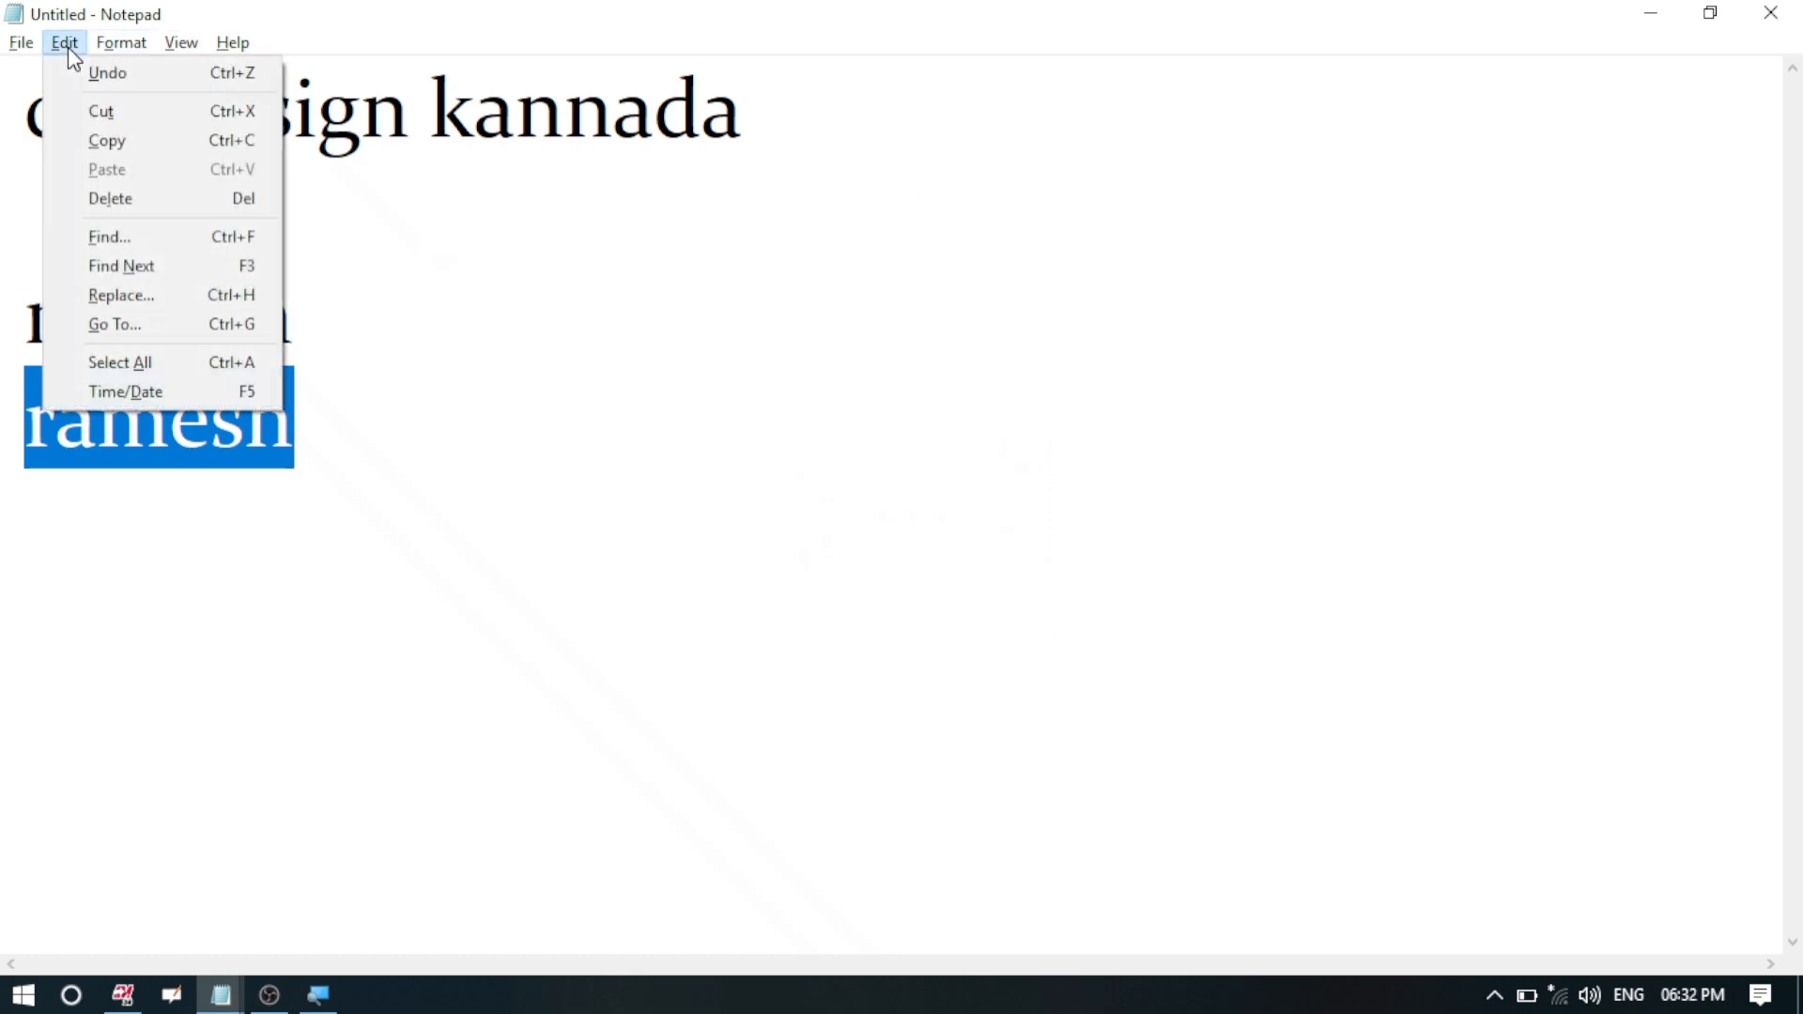
pyautogui.click(161, 299)
pyautogui.moveTo(241, 169); pyautogui.dragTo(711, 194)
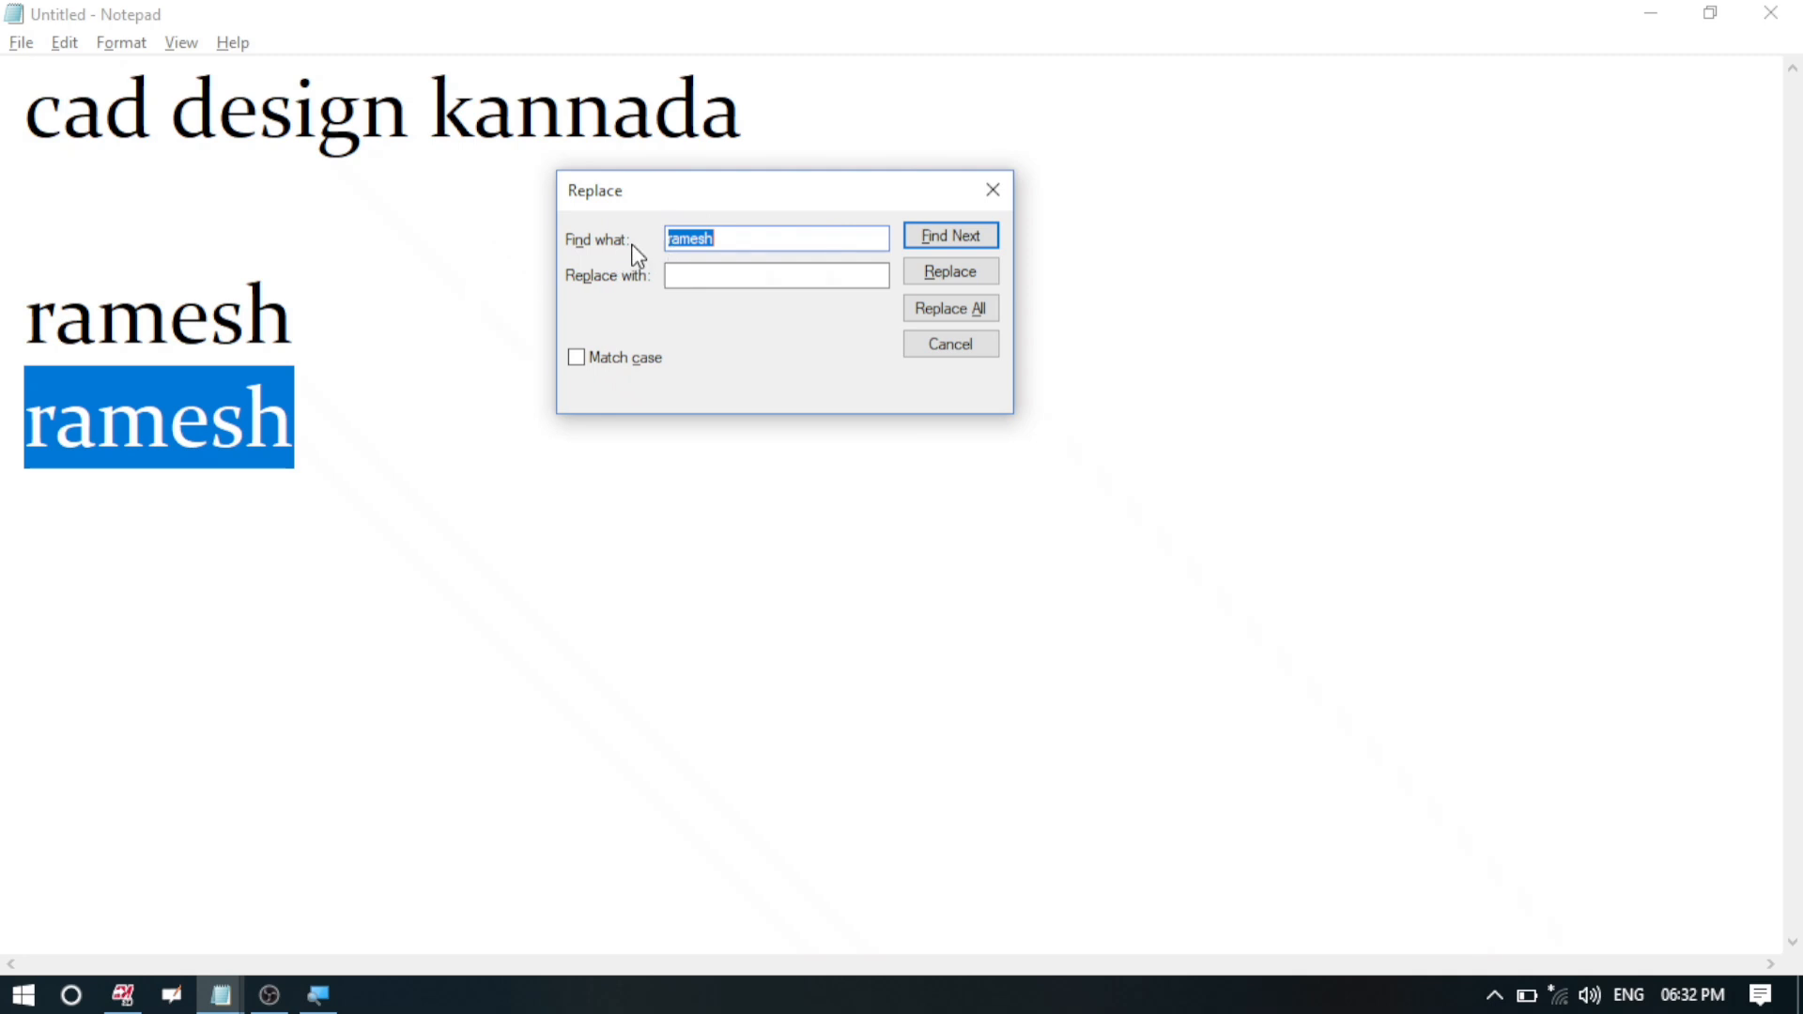
pyautogui.click(744, 242)
pyautogui.click(712, 275)
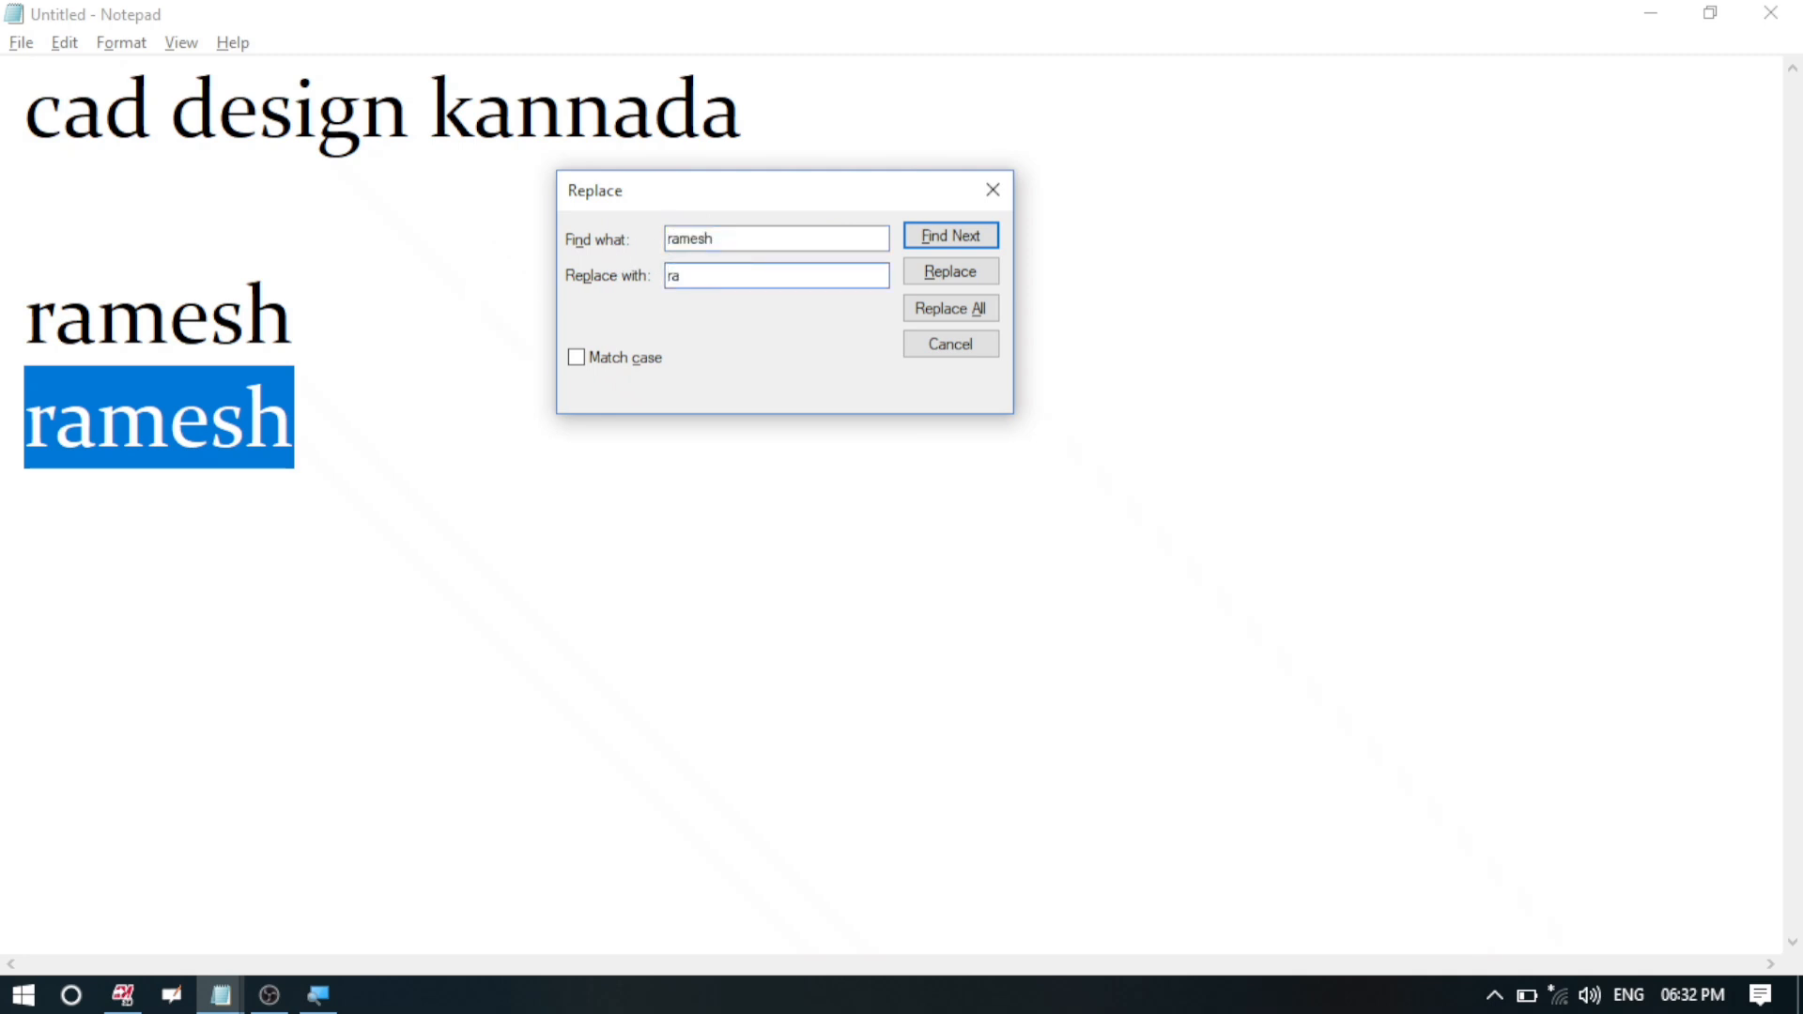
pyautogui.click(965, 270)
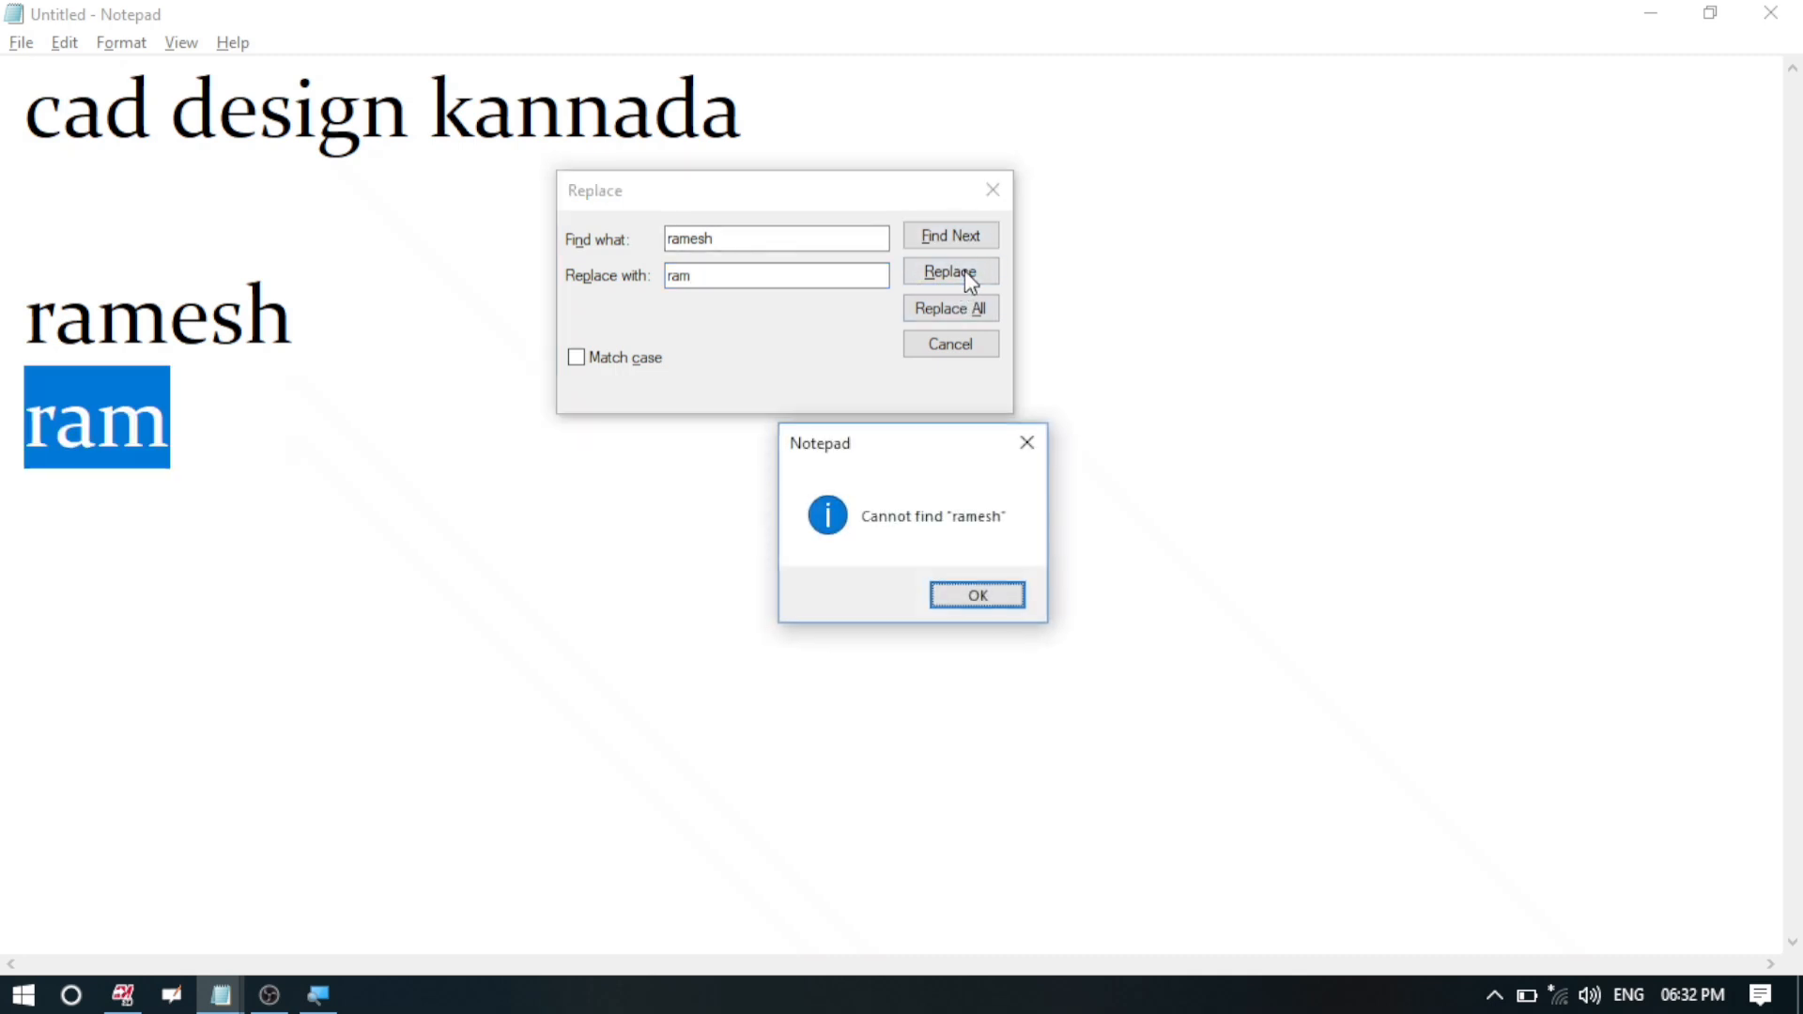
pyautogui.click(981, 598)
pyautogui.click(977, 319)
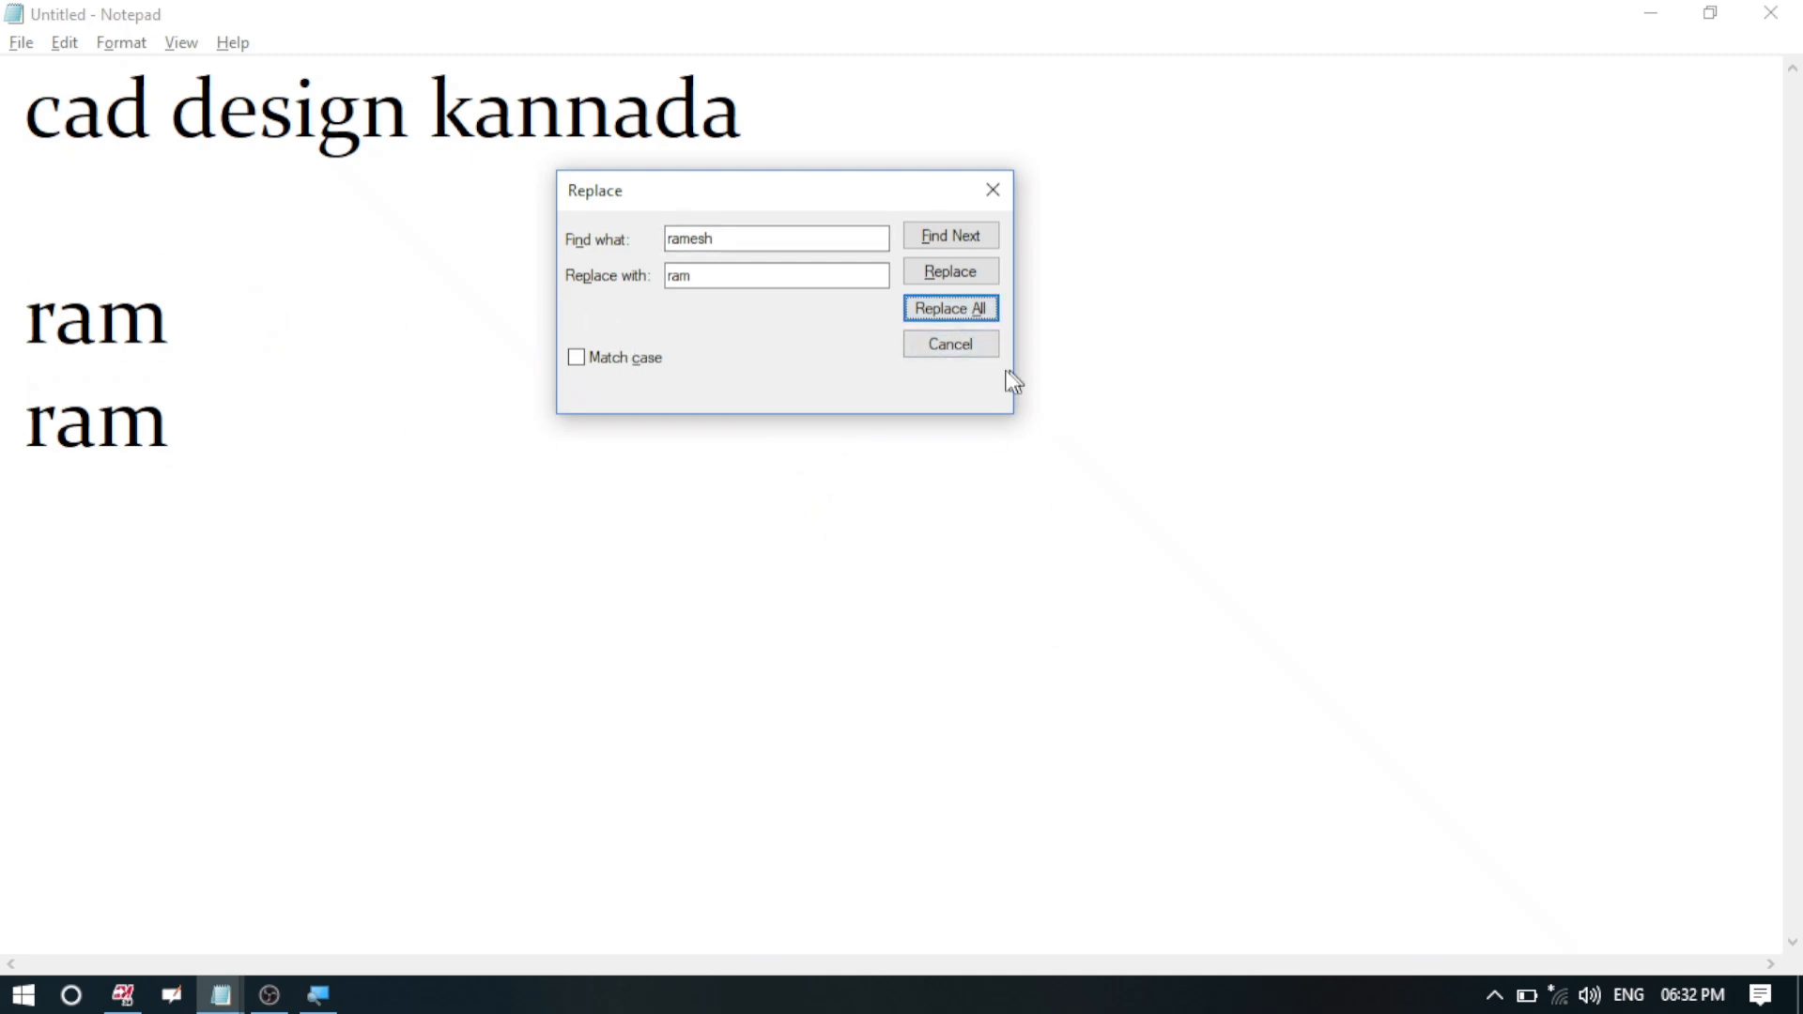
pyautogui.click(963, 344)
# Step: Select all the text in the document, and clear the selection
pyautogui.click(63, 42)
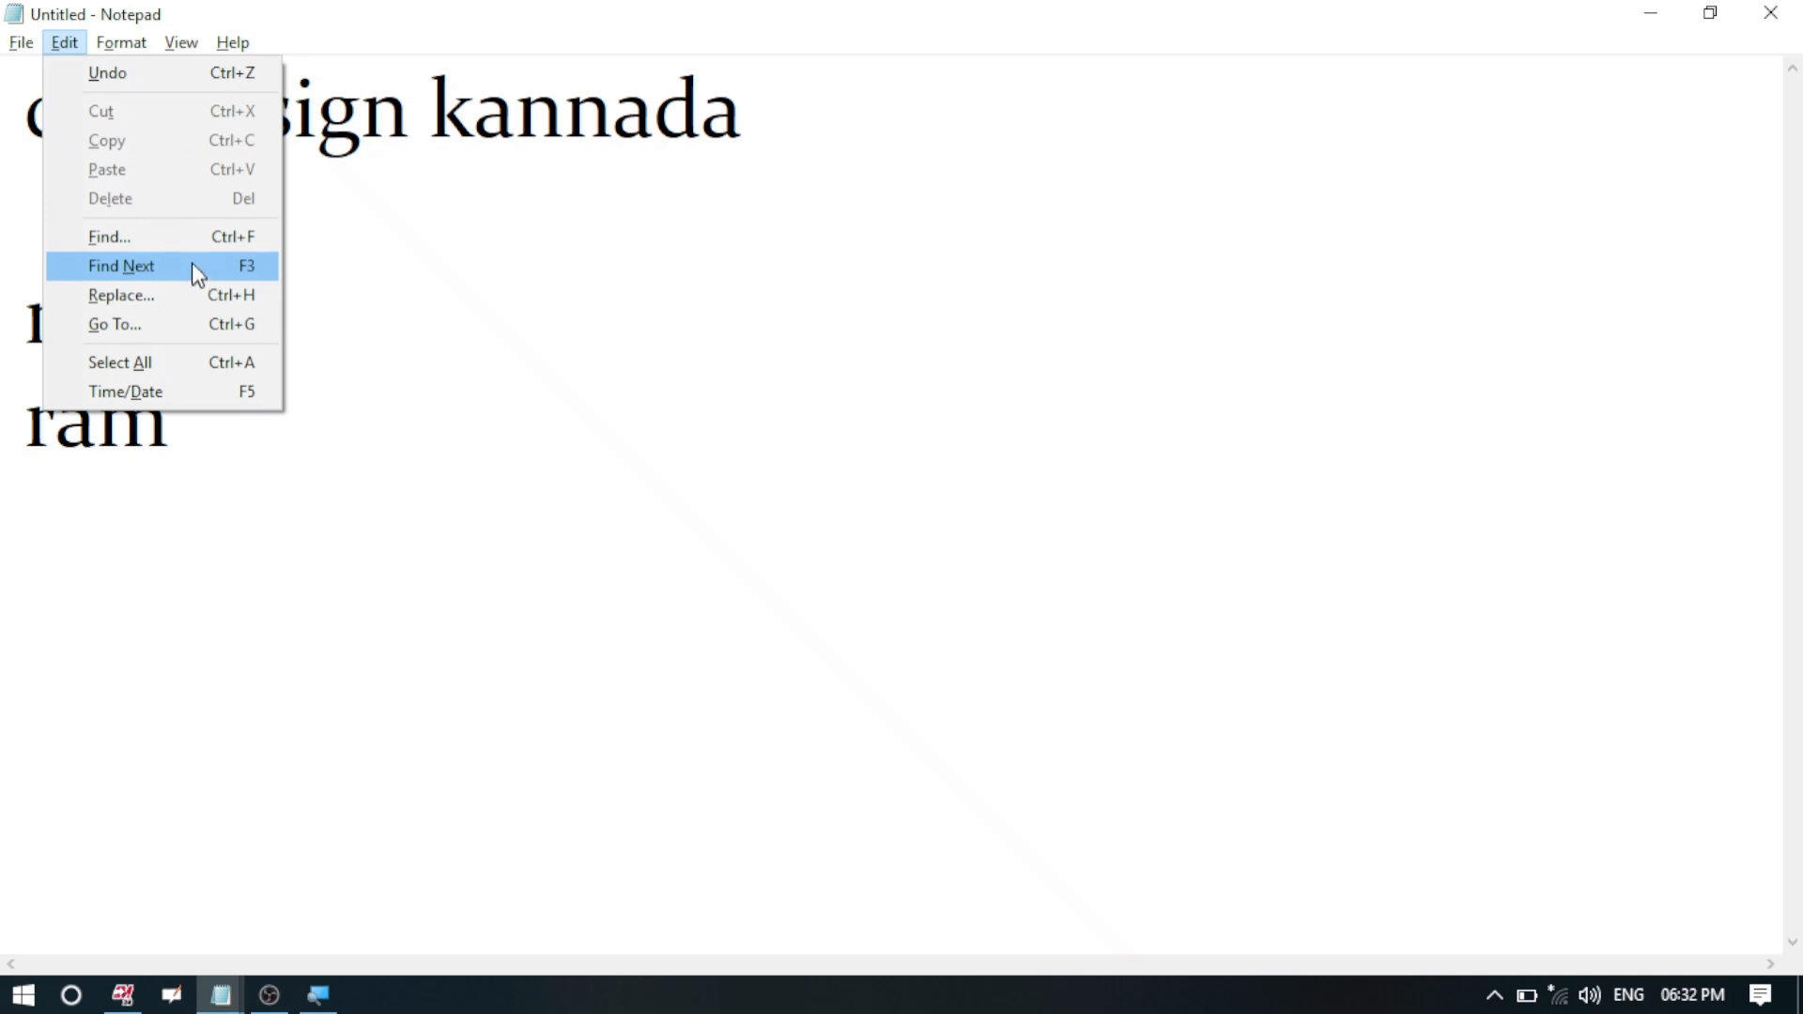
pyautogui.click(185, 363)
pyautogui.click(423, 358)
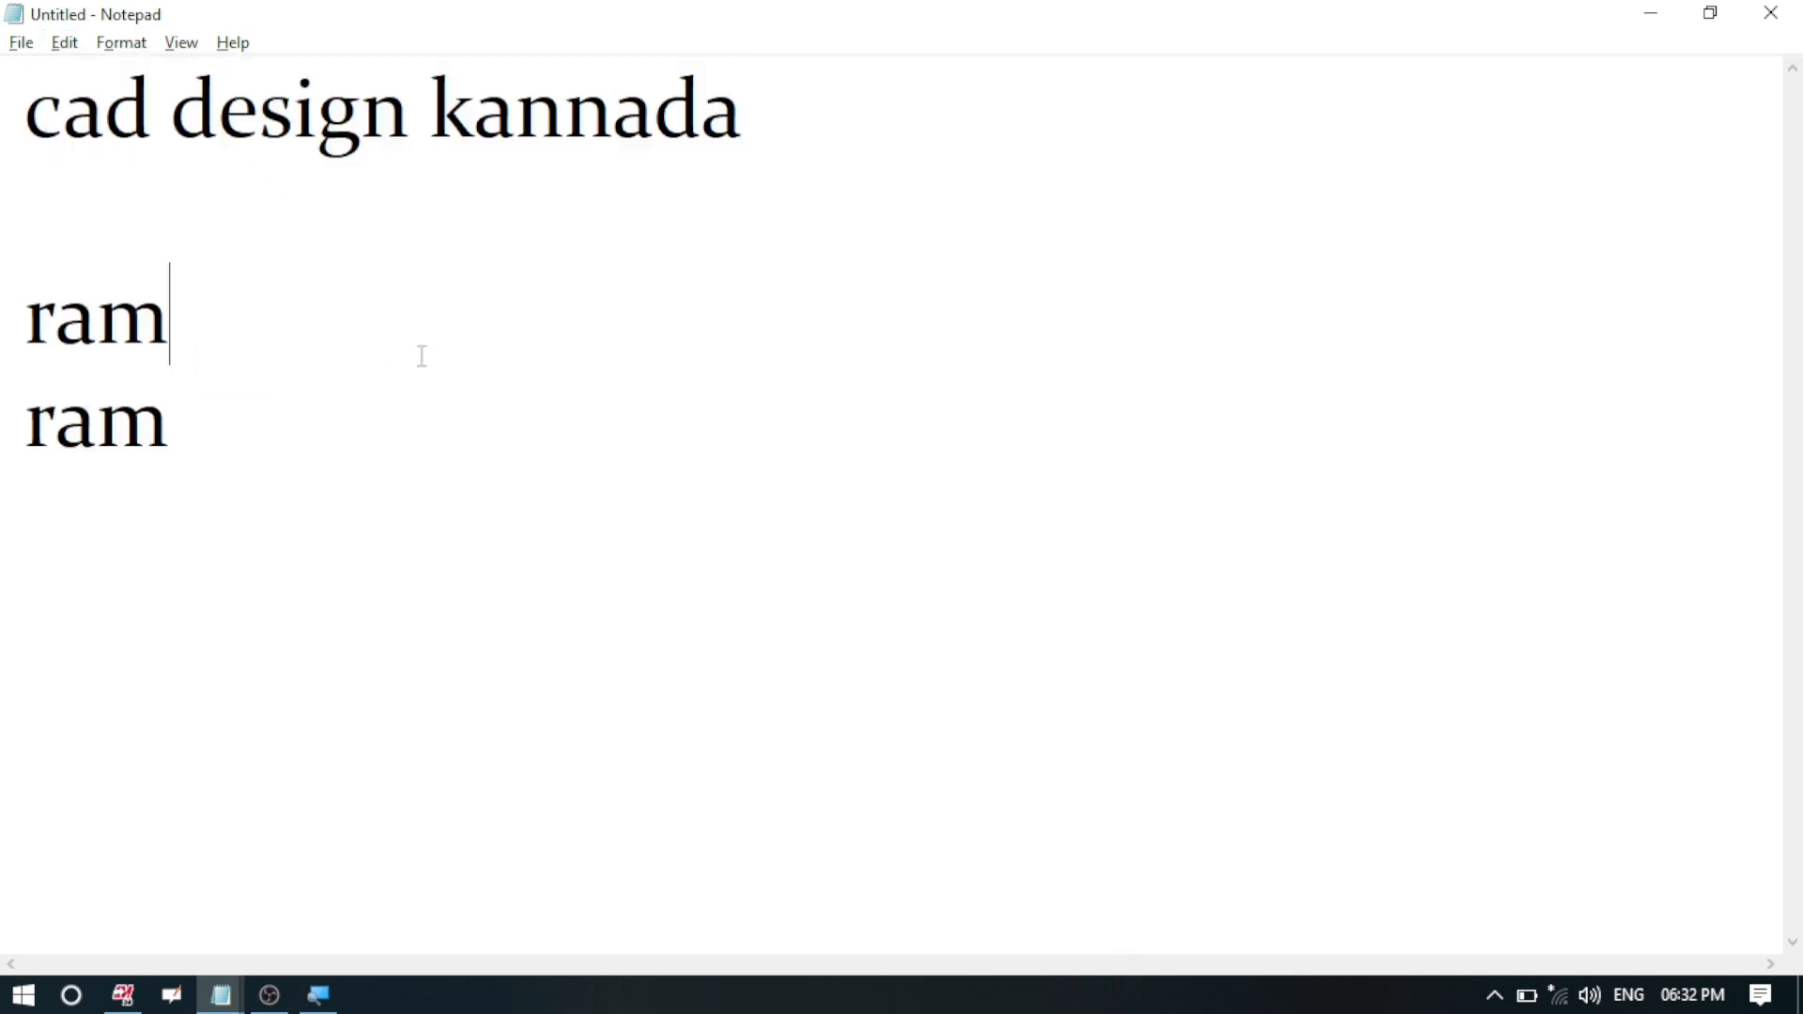
# Step: Insert the current time and date after the name on the third line, and again on a new line below the last name
pyautogui.click(67, 45)
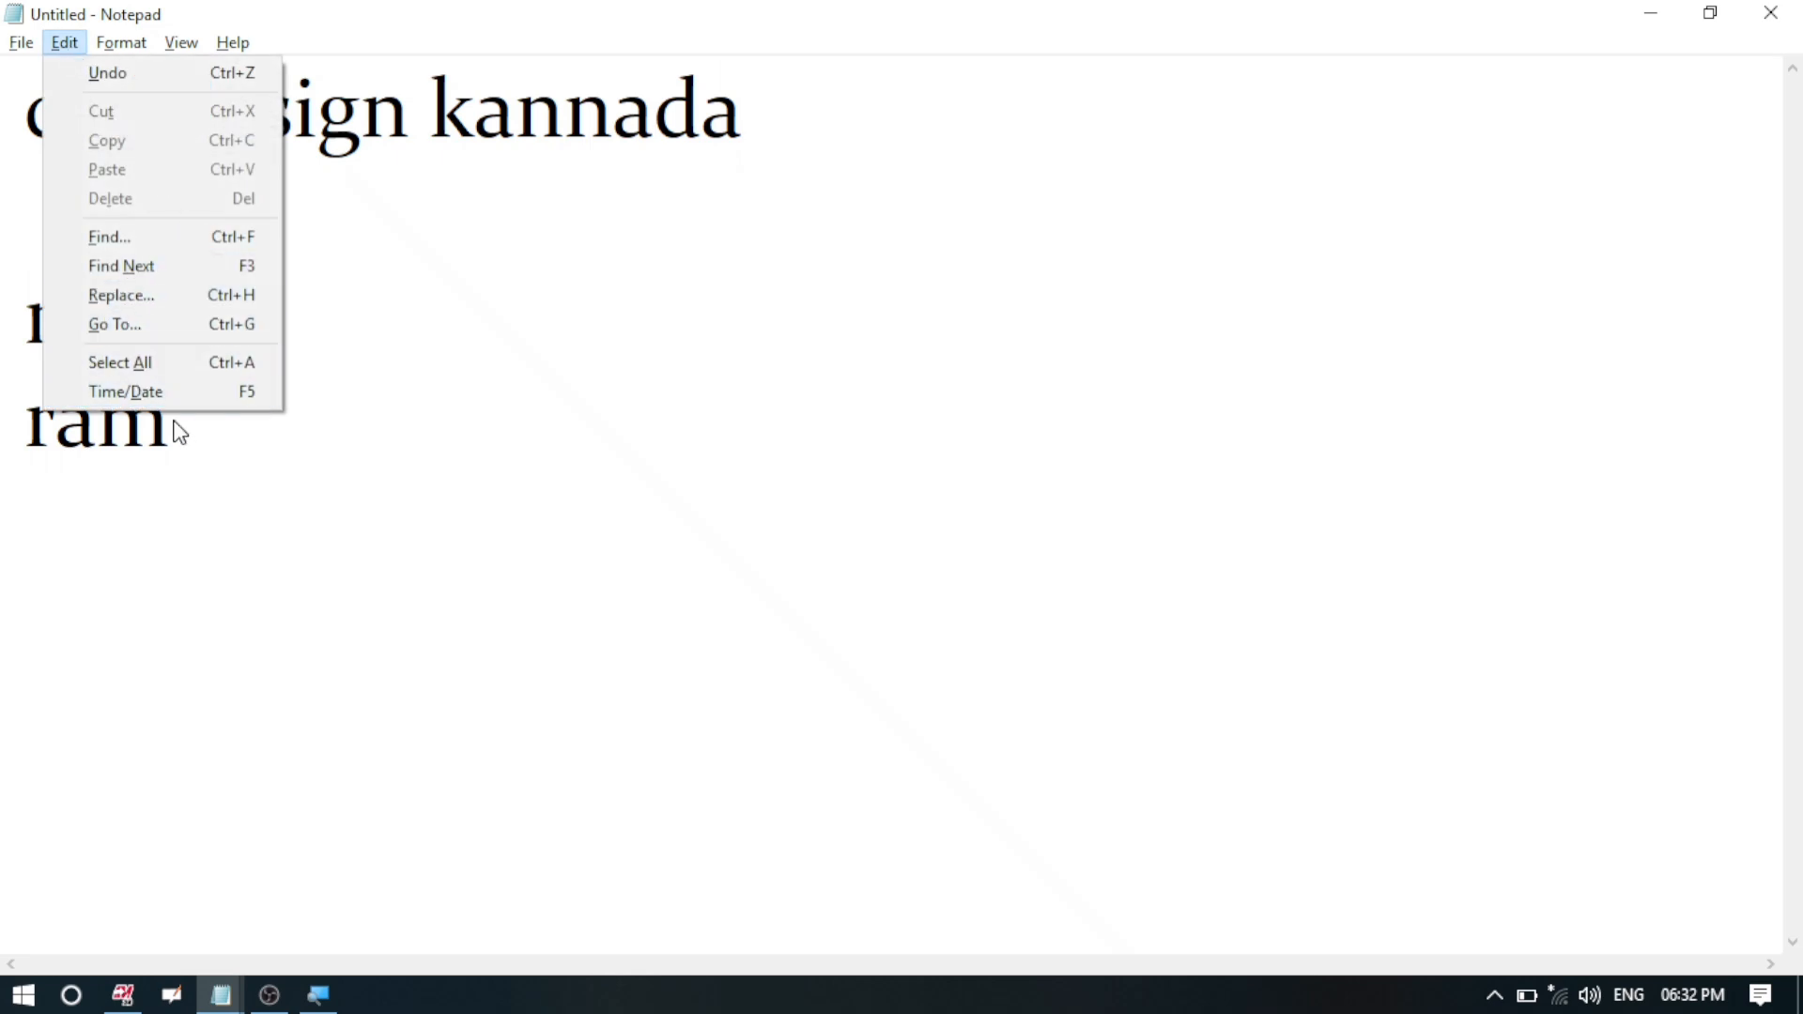
pyautogui.click(177, 393)
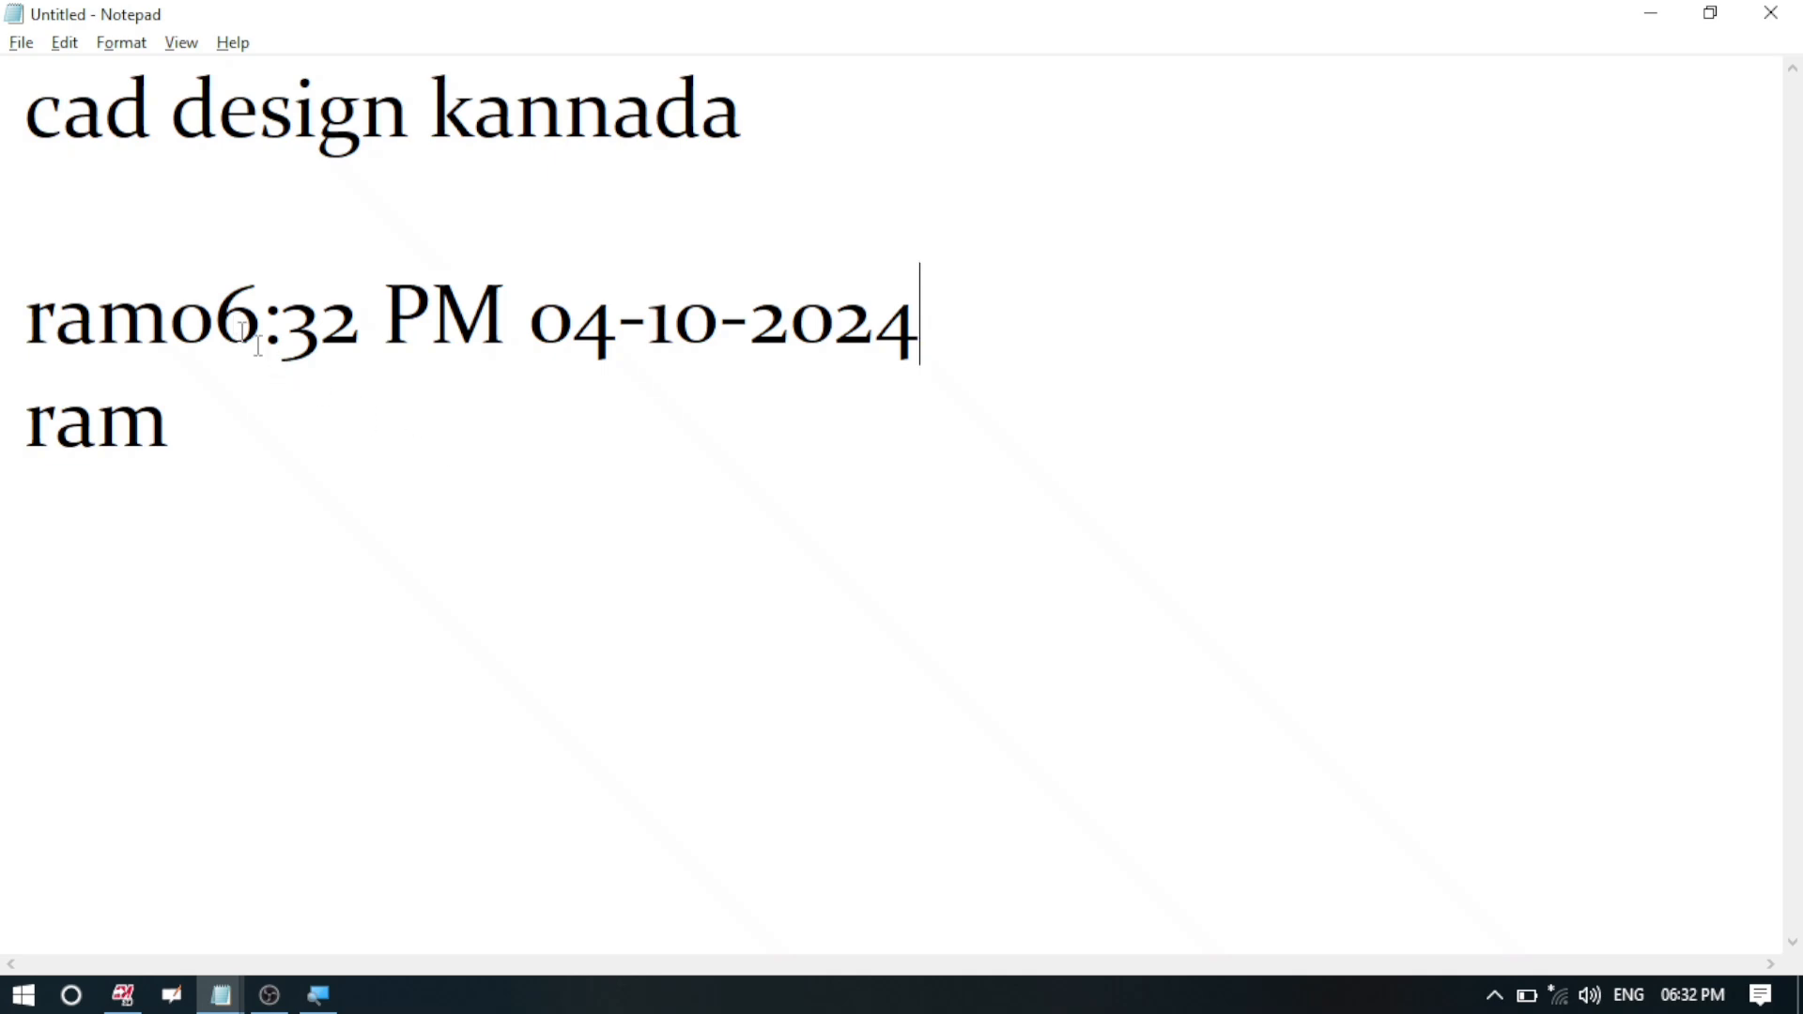
pyautogui.click(52, 550)
pyautogui.click(204, 437)
pyautogui.click(62, 44)
pyautogui.click(140, 391)
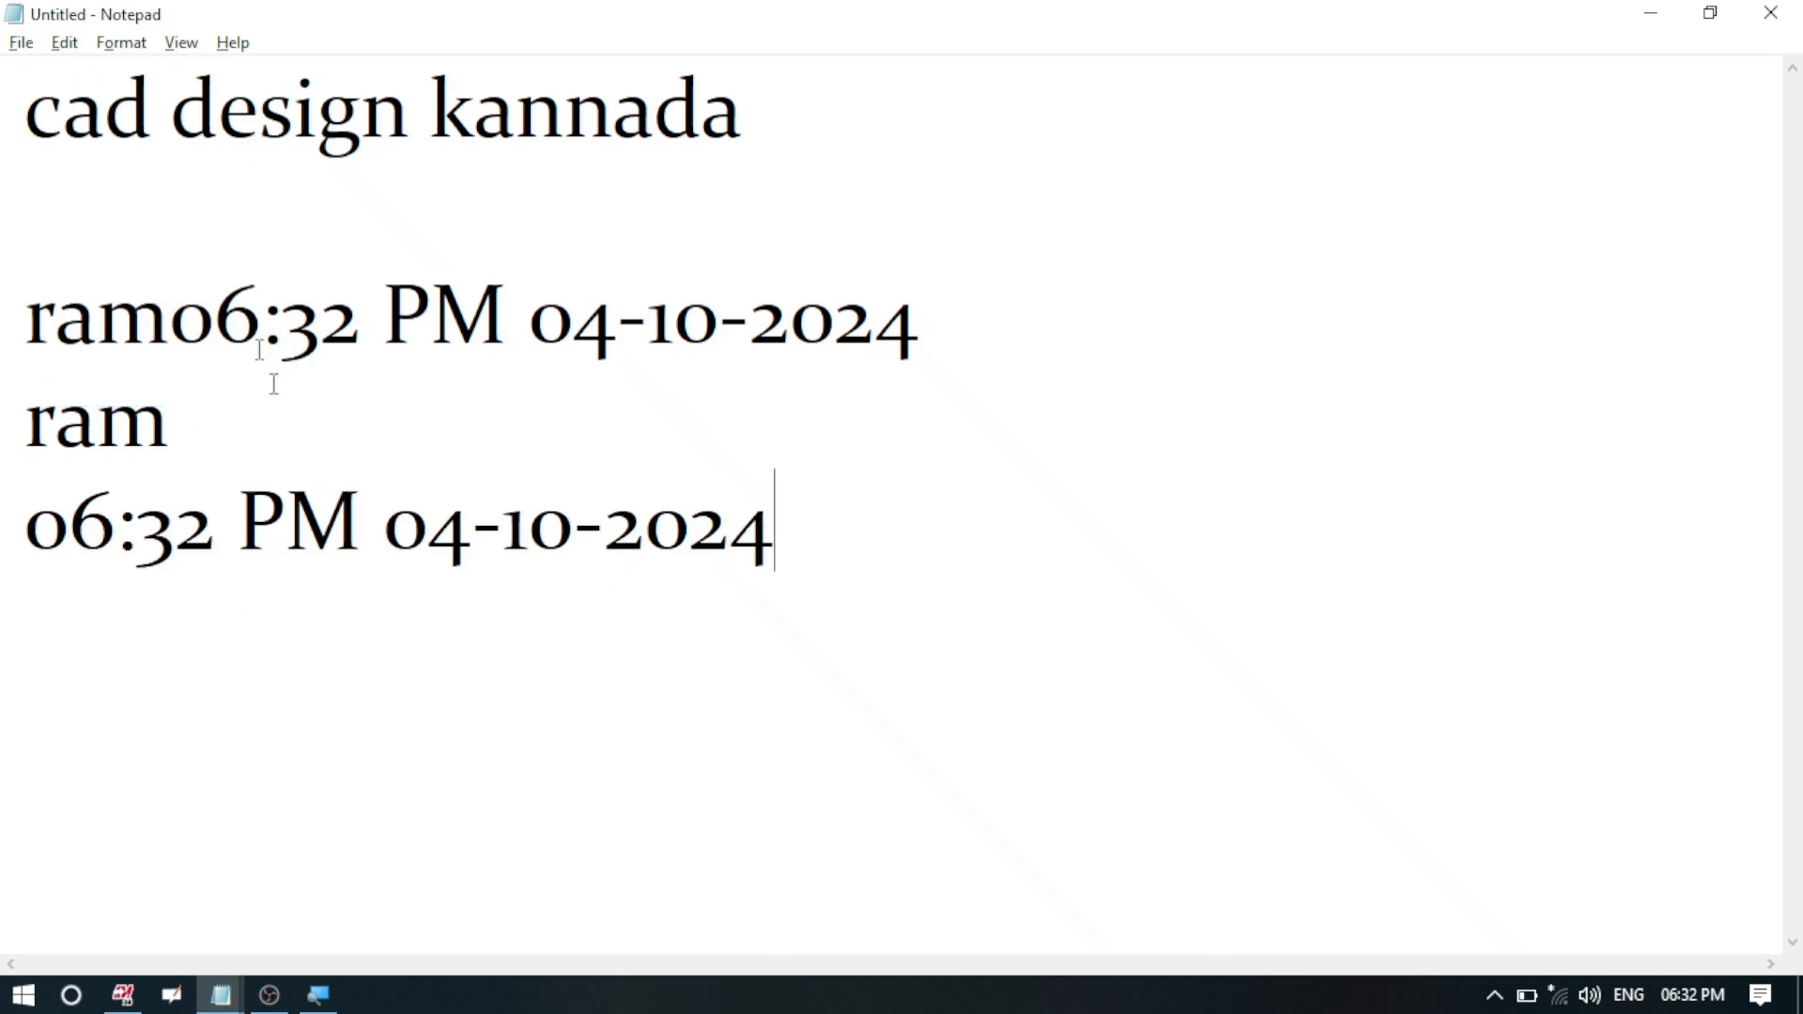
# Step: Set the page setup paper size to A4, keeping portrait orientation and the existing margins
pyautogui.click(18, 44)
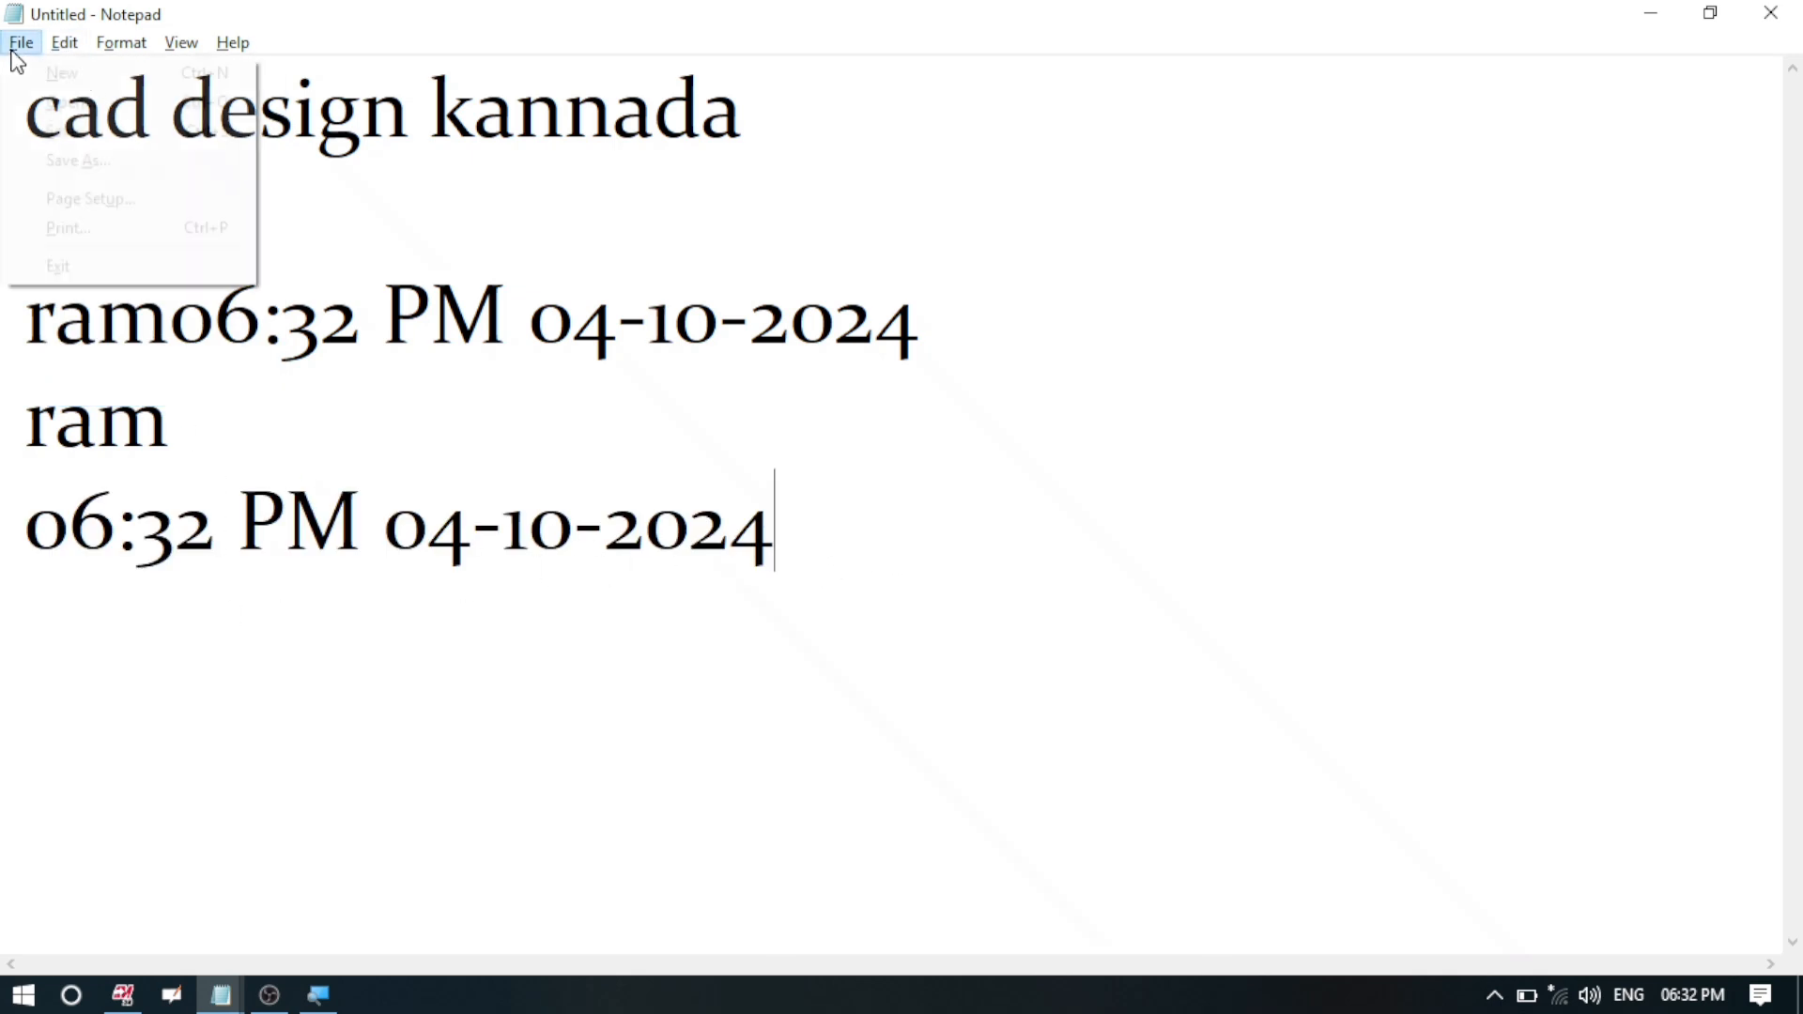
pyautogui.click(62, 201)
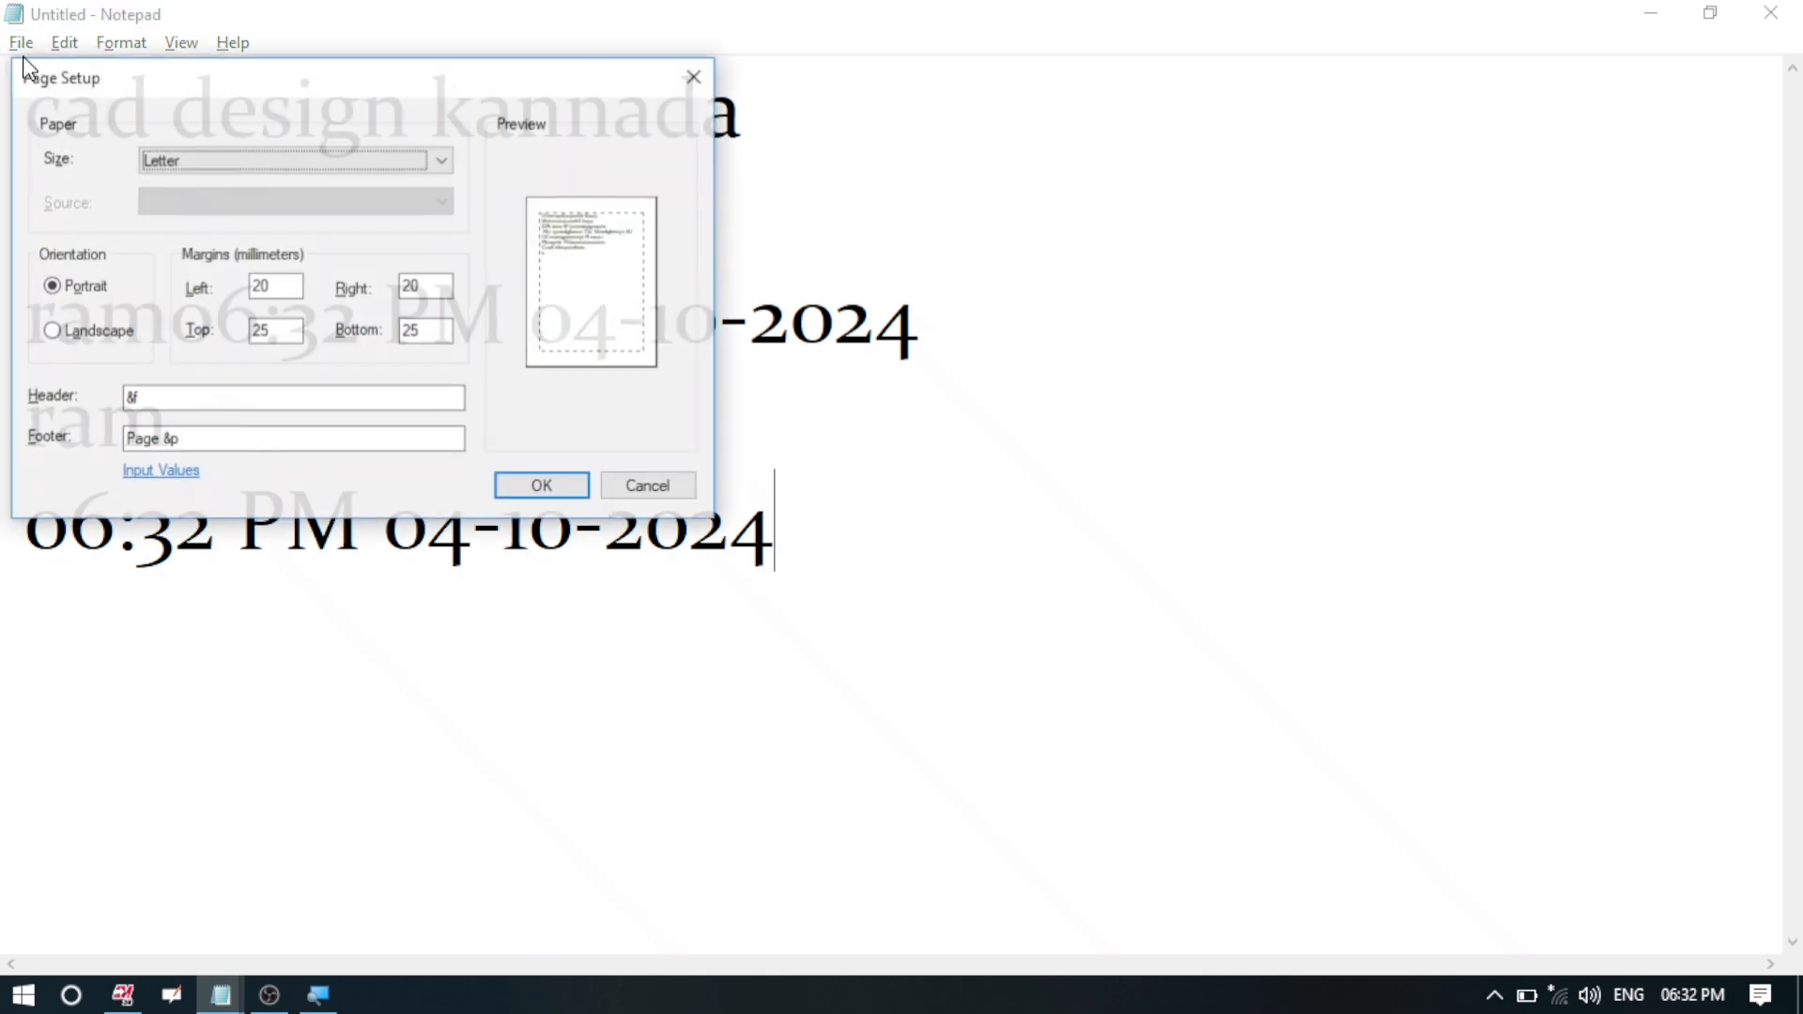
pyautogui.moveTo(286, 81); pyautogui.dragTo(593, 85)
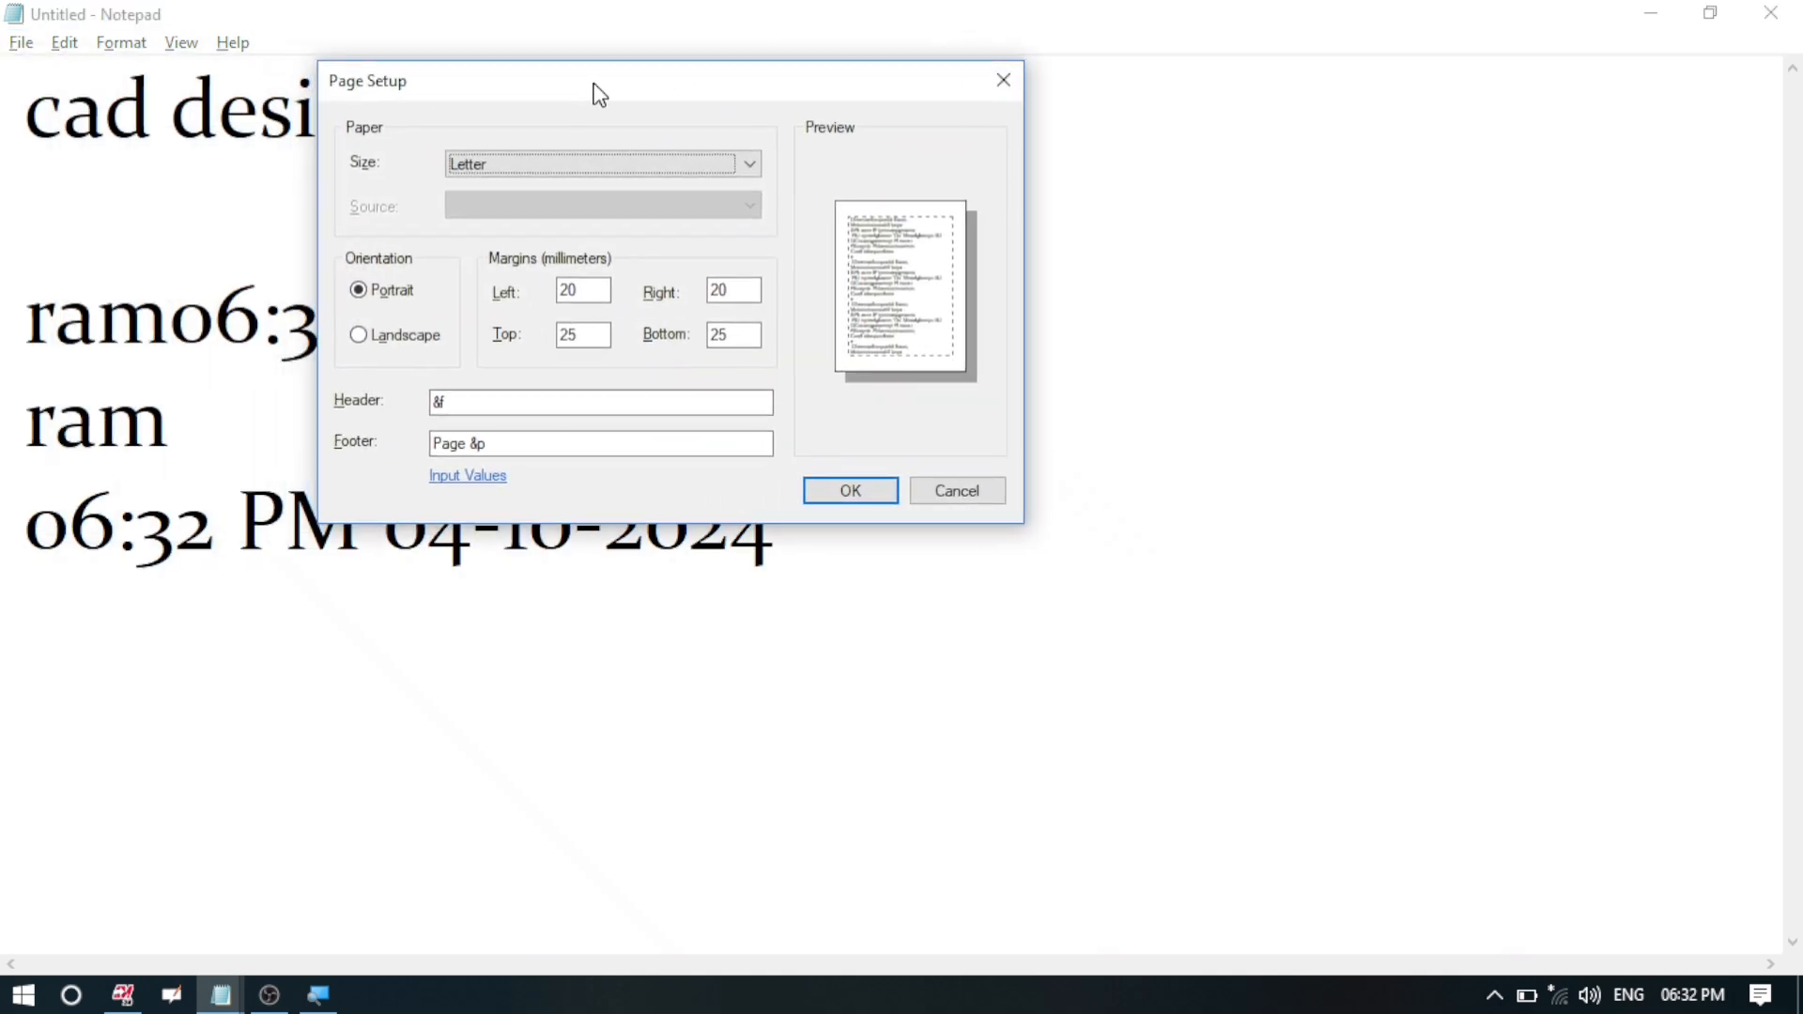
pyautogui.click(747, 165)
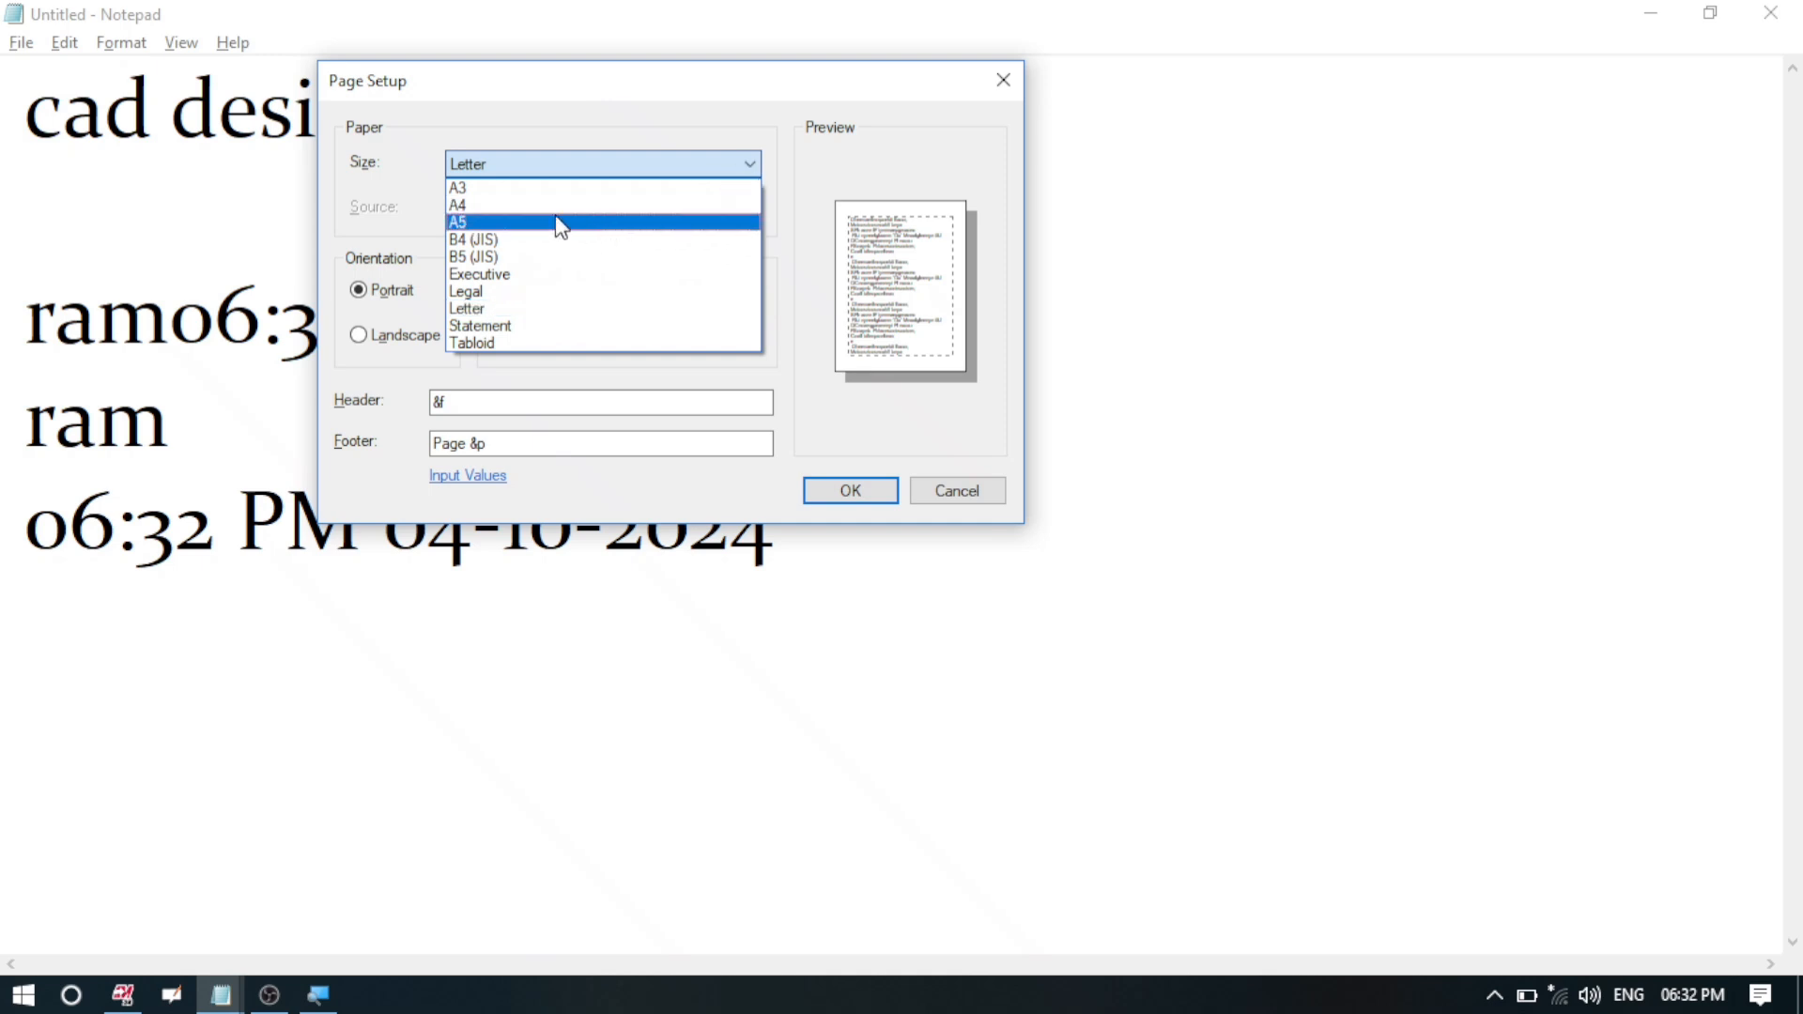
pyautogui.click(620, 199)
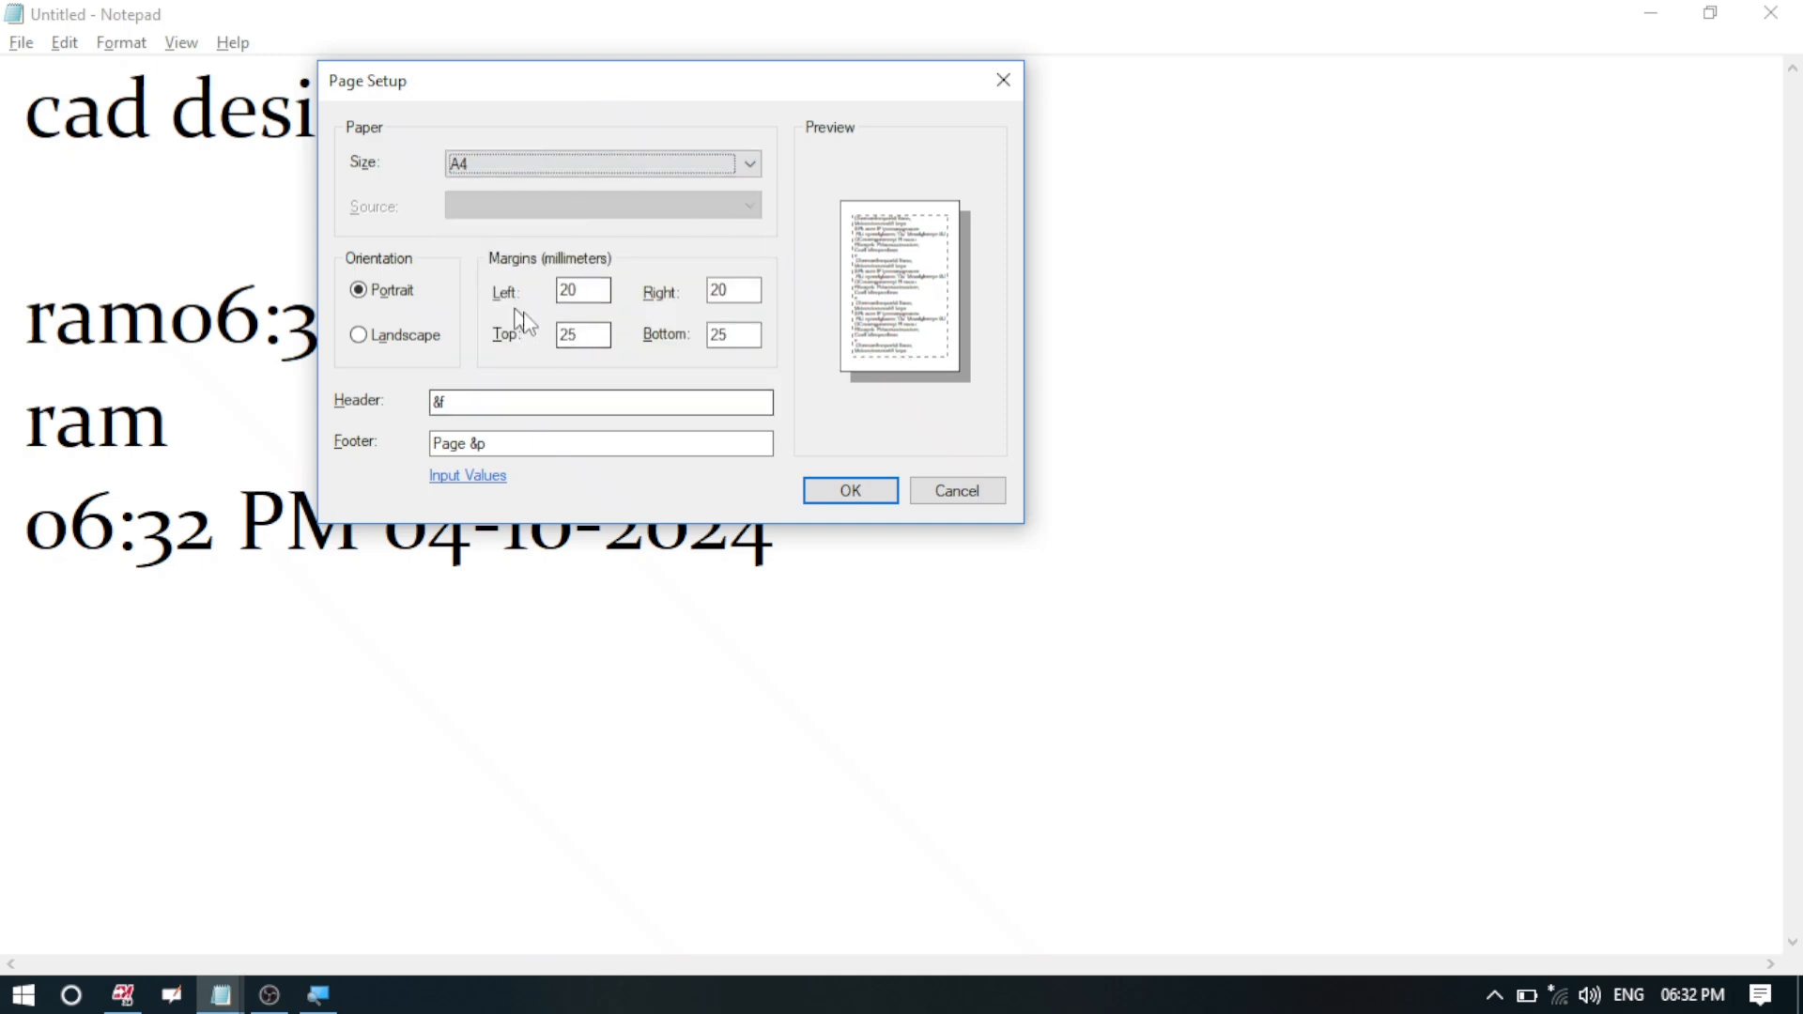
pyautogui.click(583, 290)
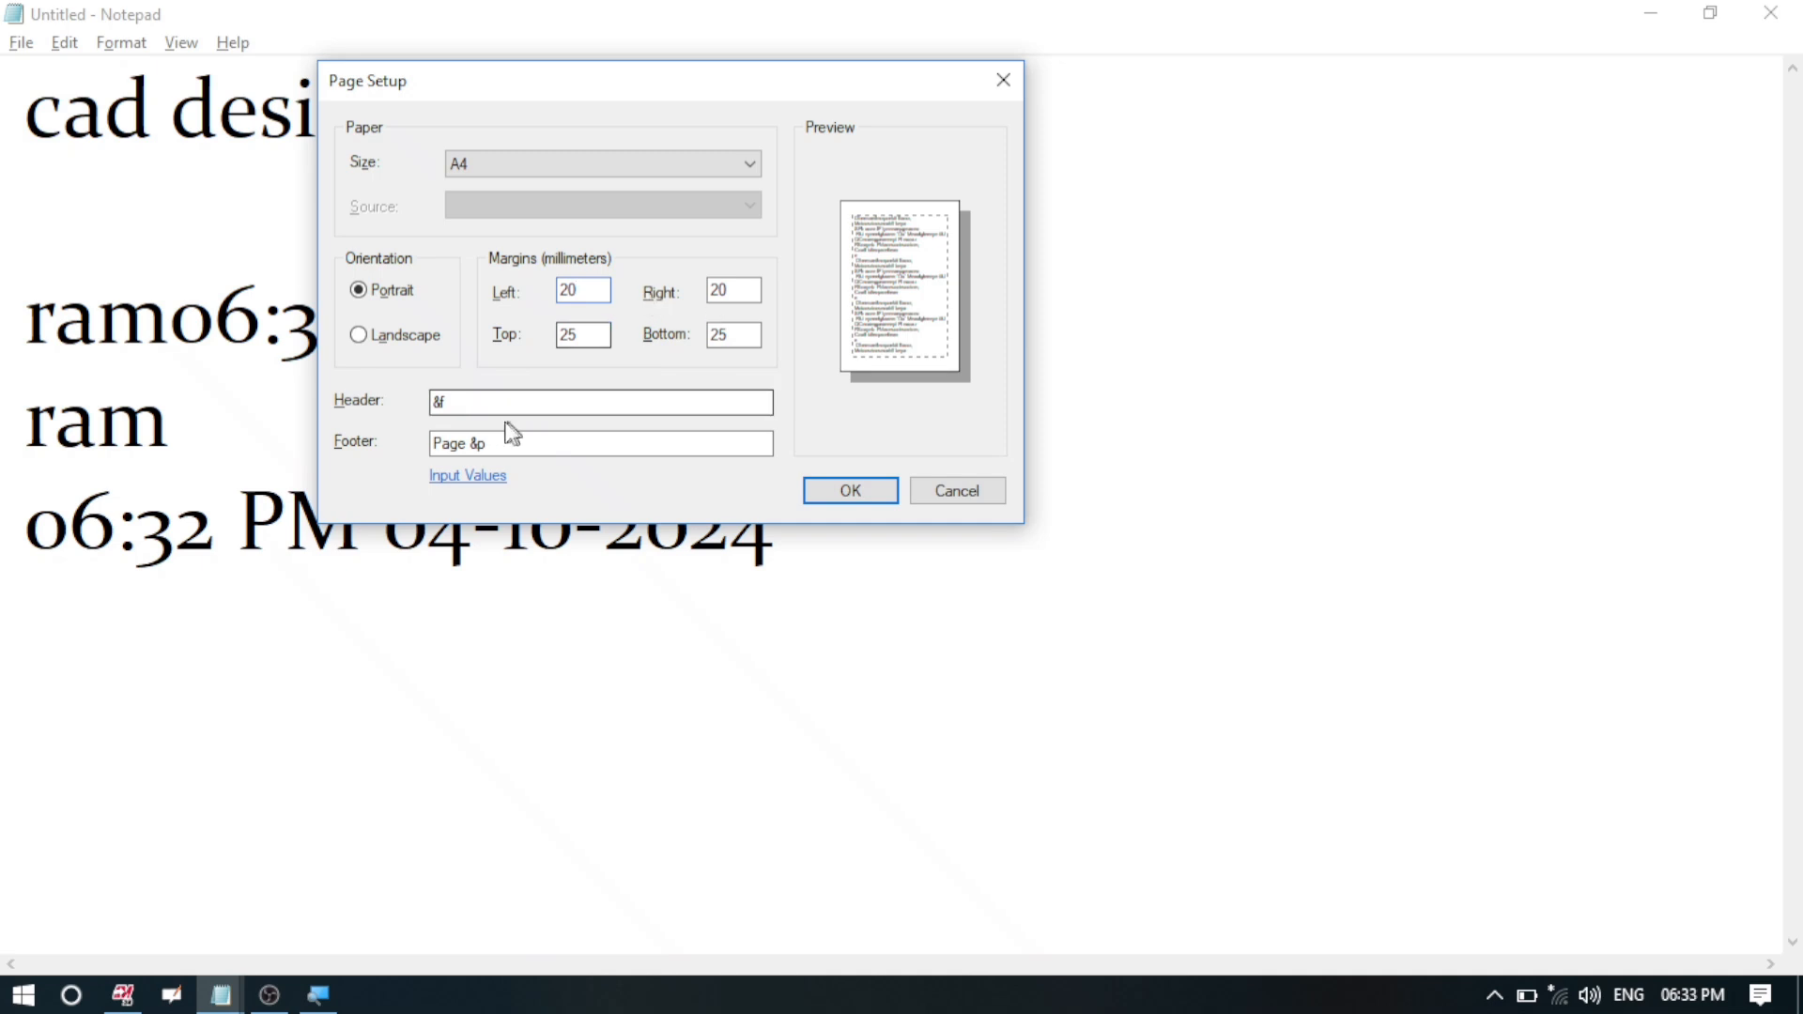
pyautogui.click(849, 493)
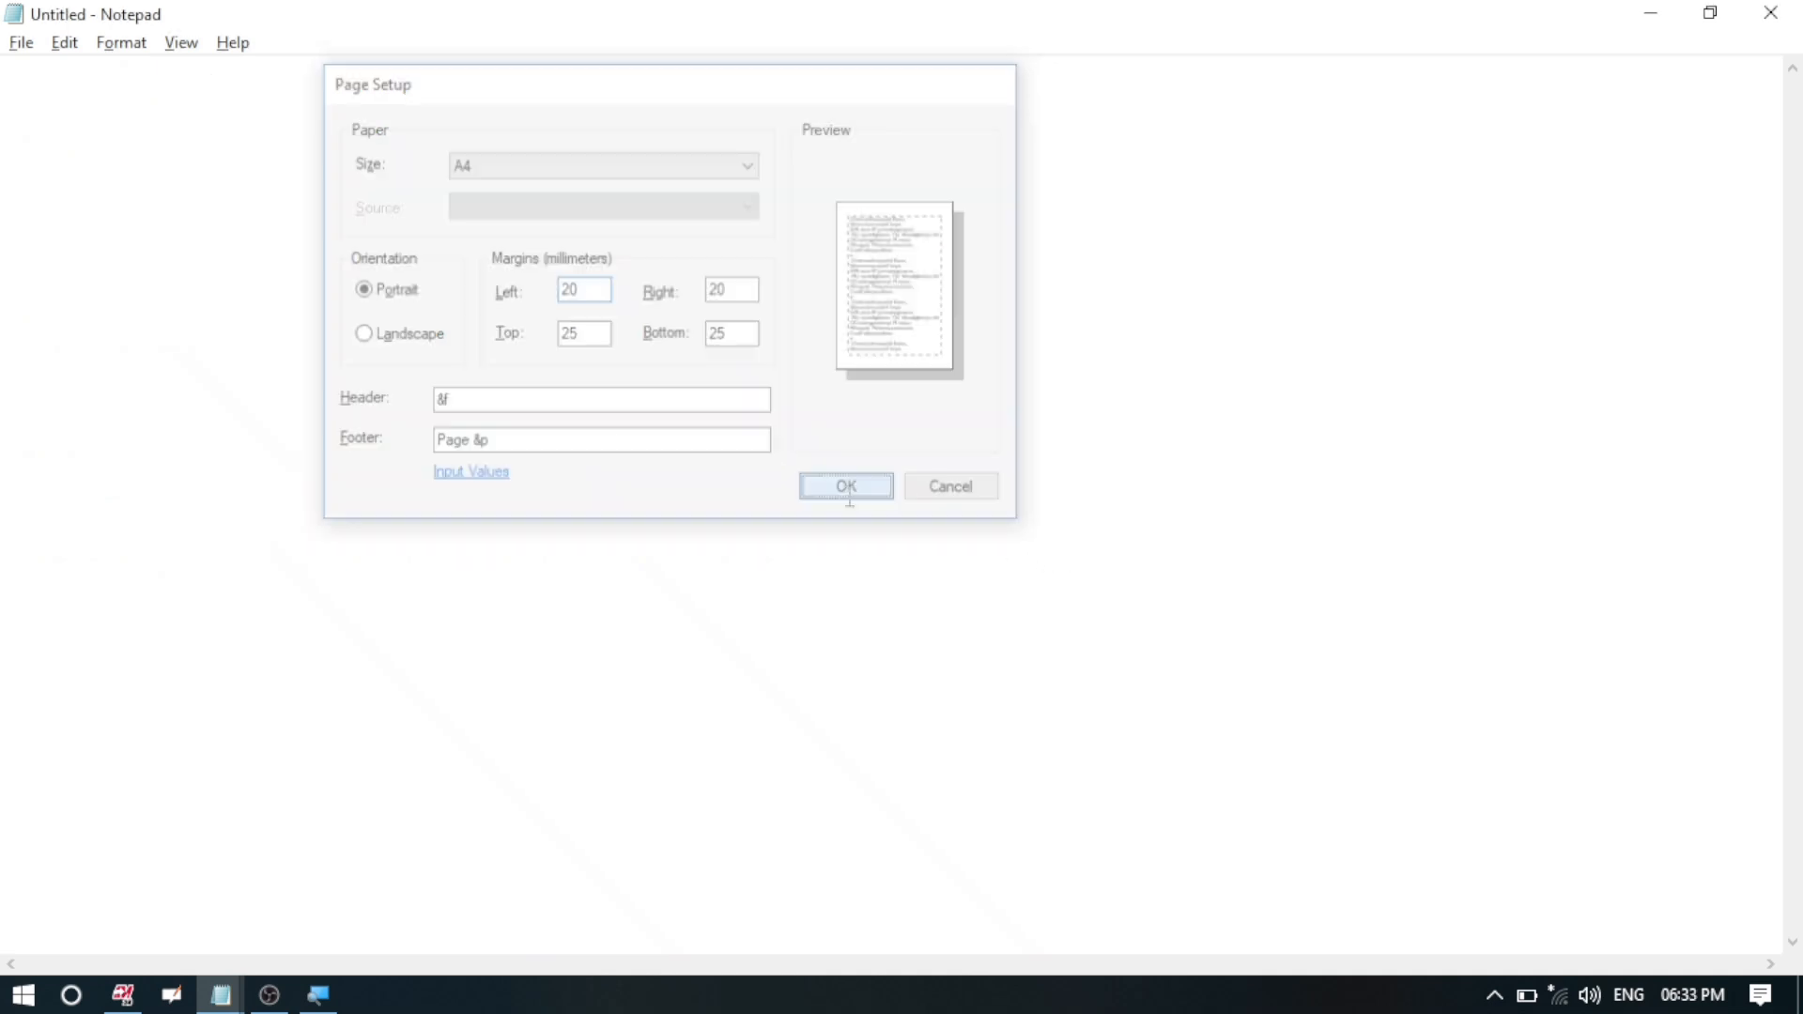
# Step: Review the printer, page range and copies options for printing the document, and close them without printing
pyautogui.click(21, 43)
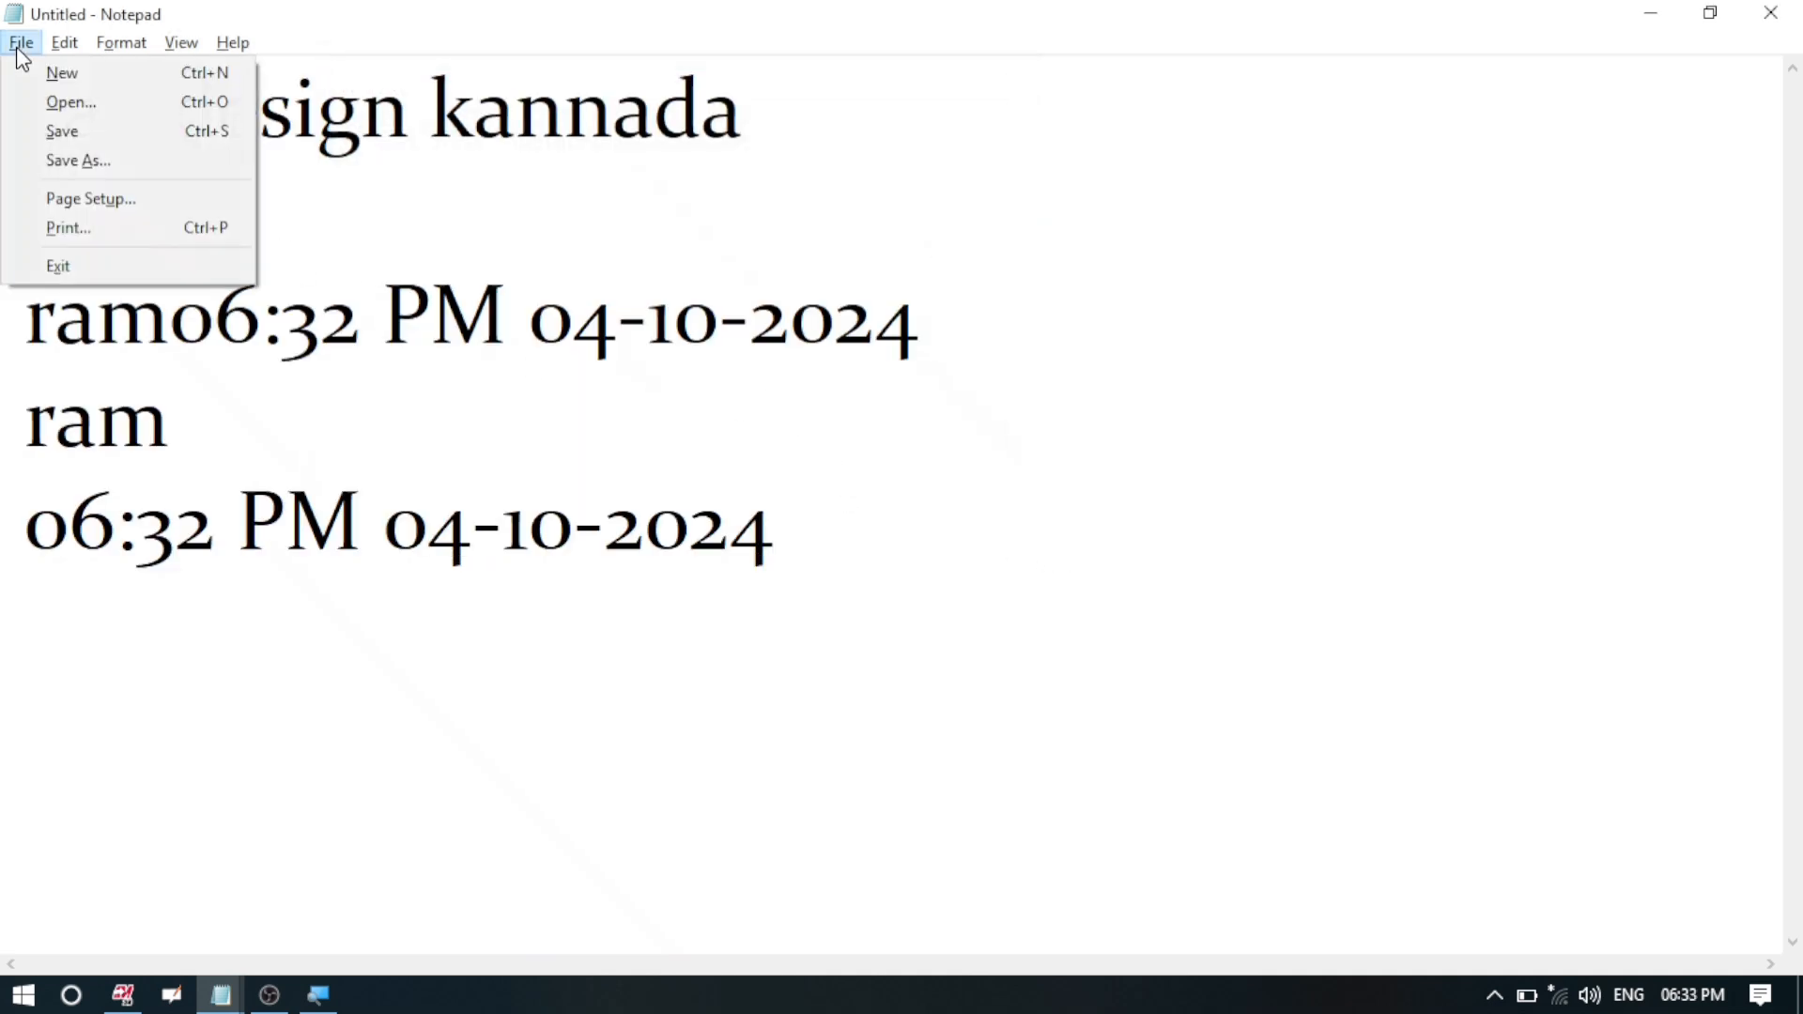
pyautogui.click(104, 104)
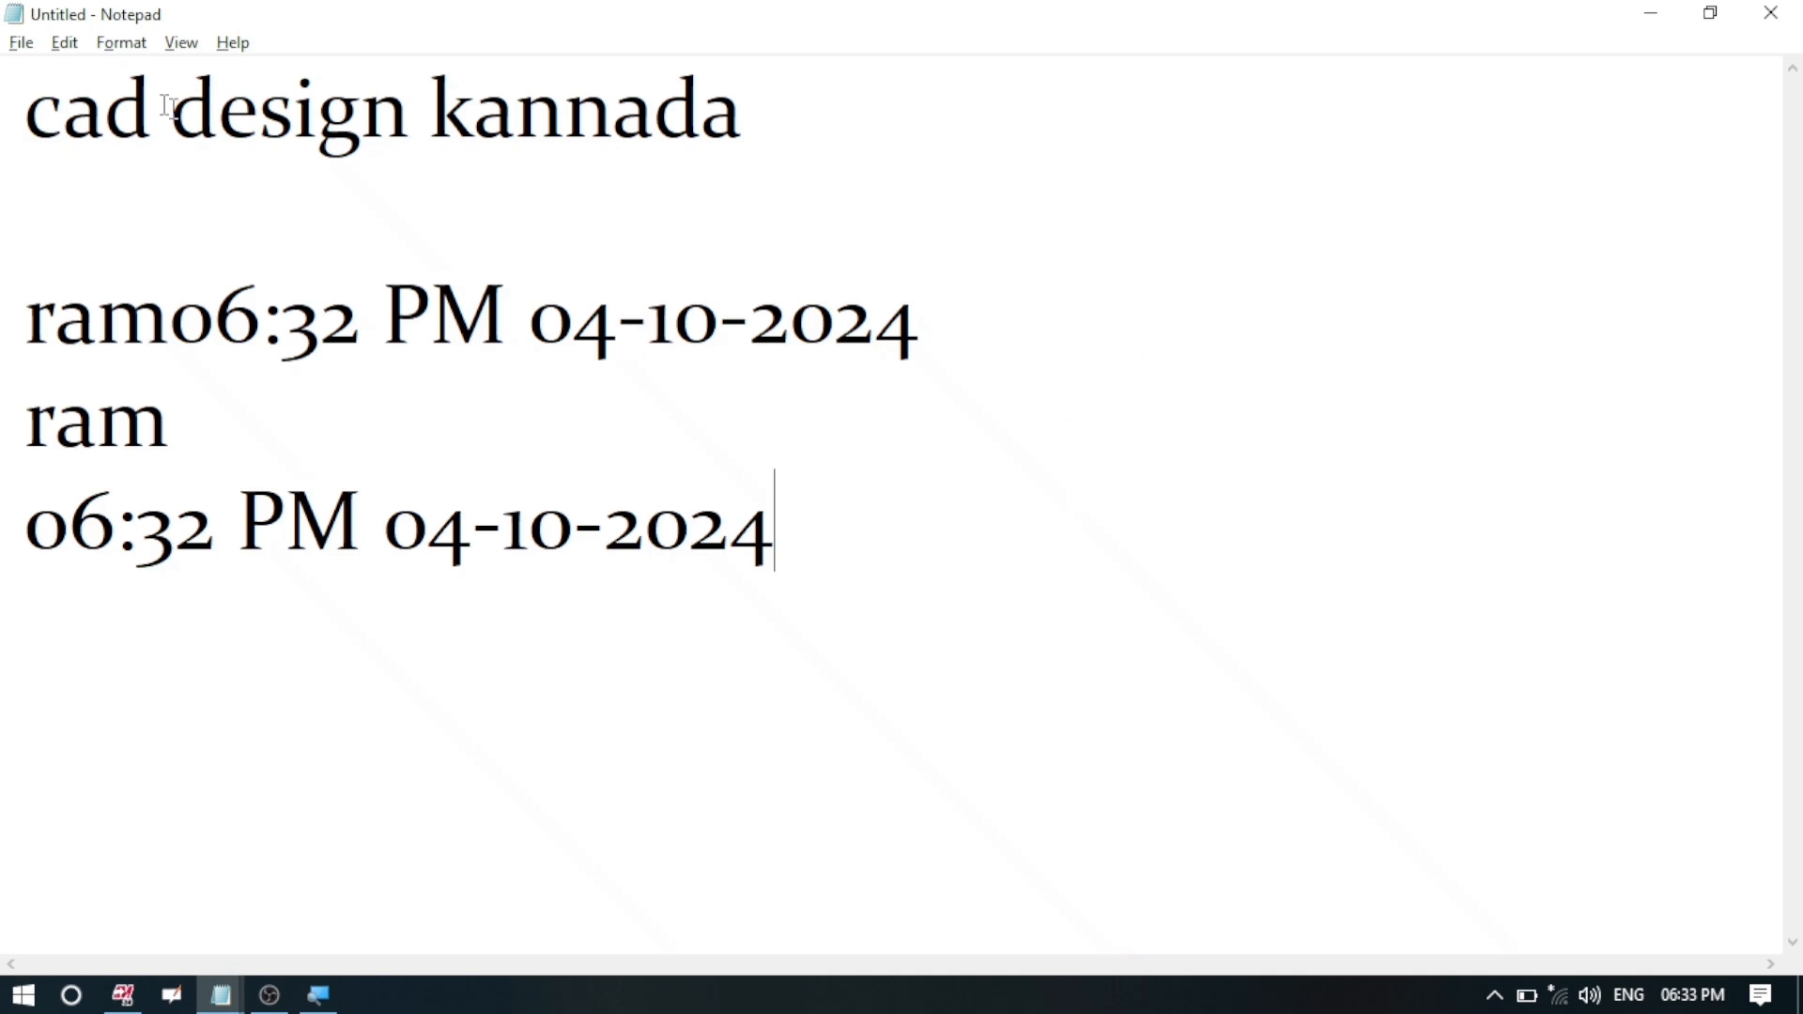
pyautogui.click(21, 43)
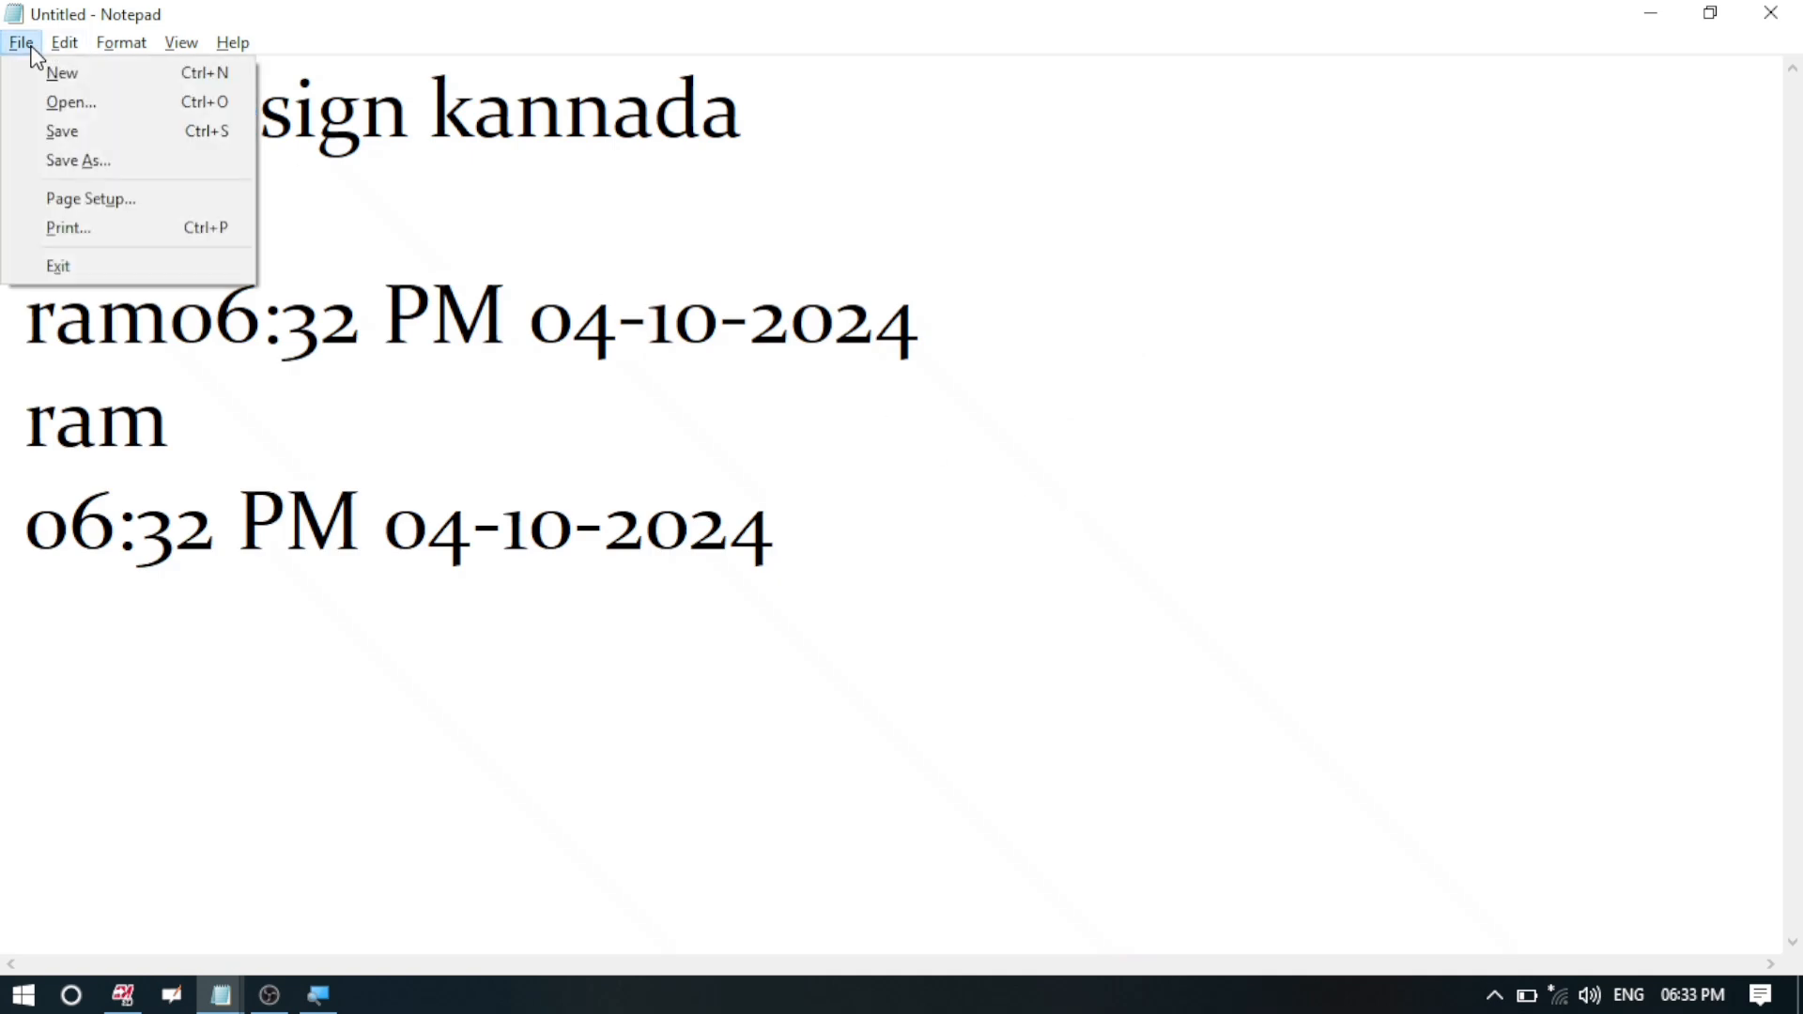
pyautogui.click(79, 233)
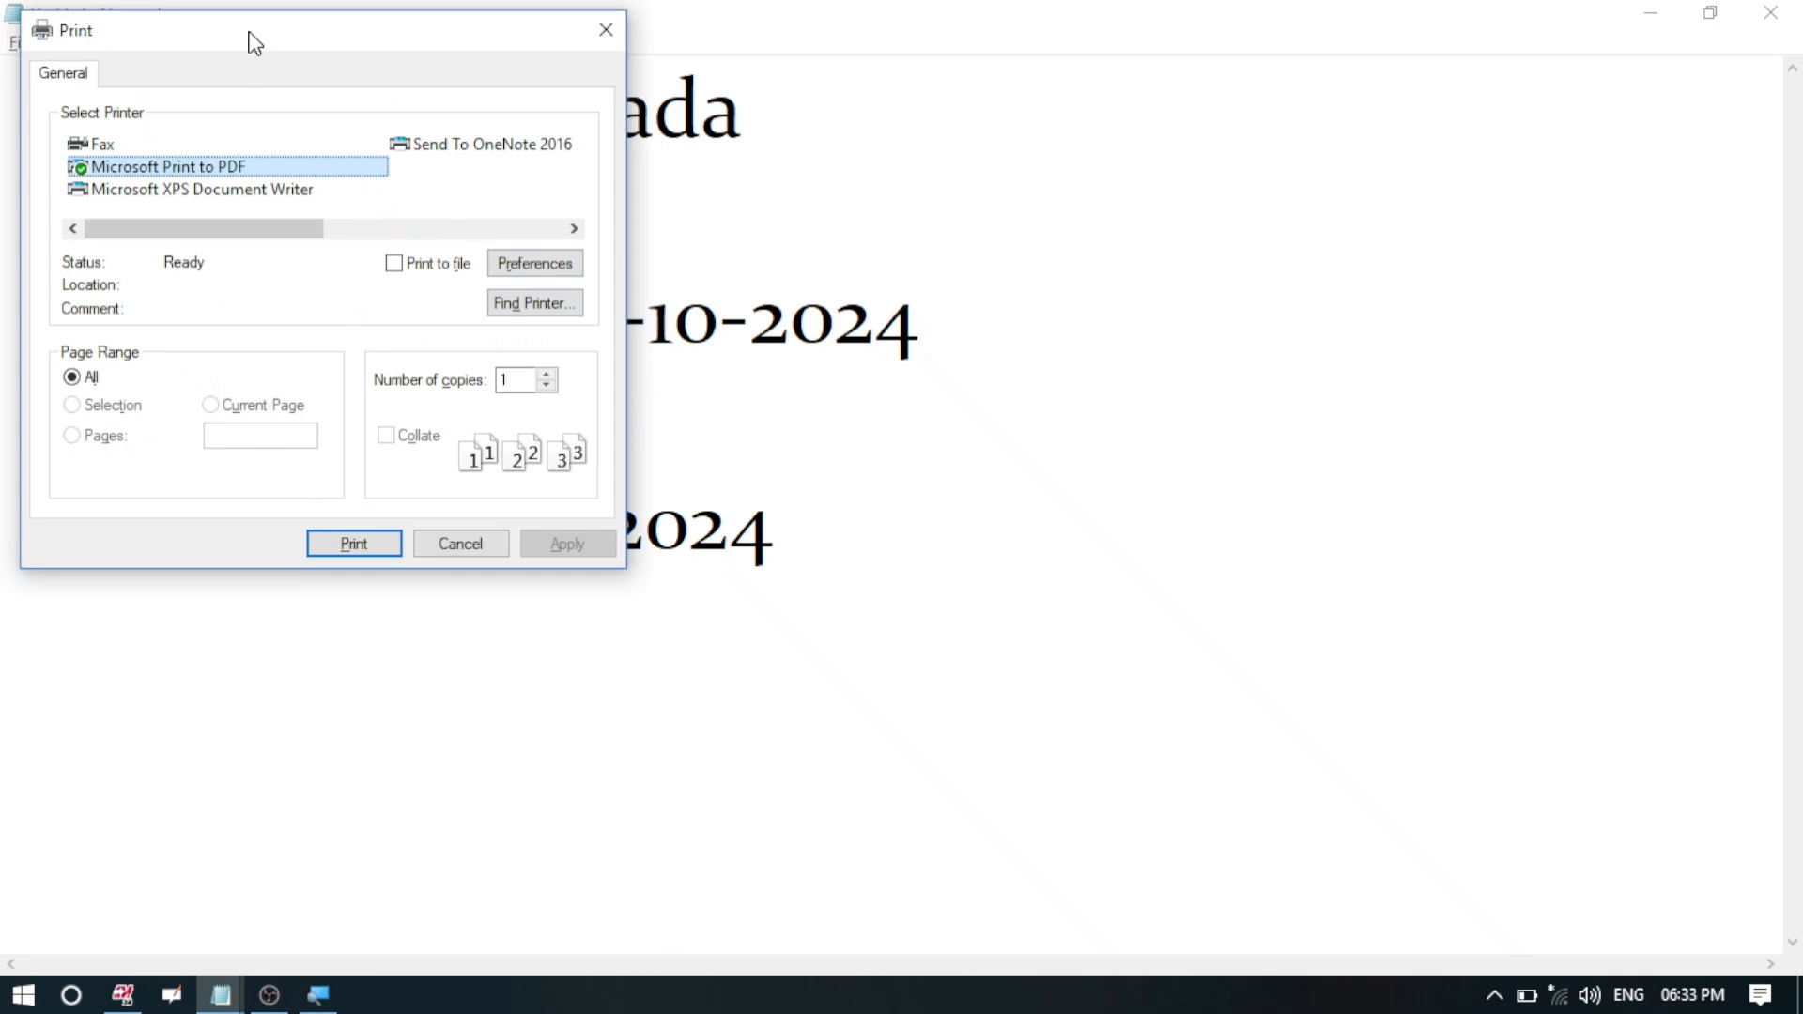
pyautogui.moveTo(250, 40); pyautogui.dragTo(810, 114)
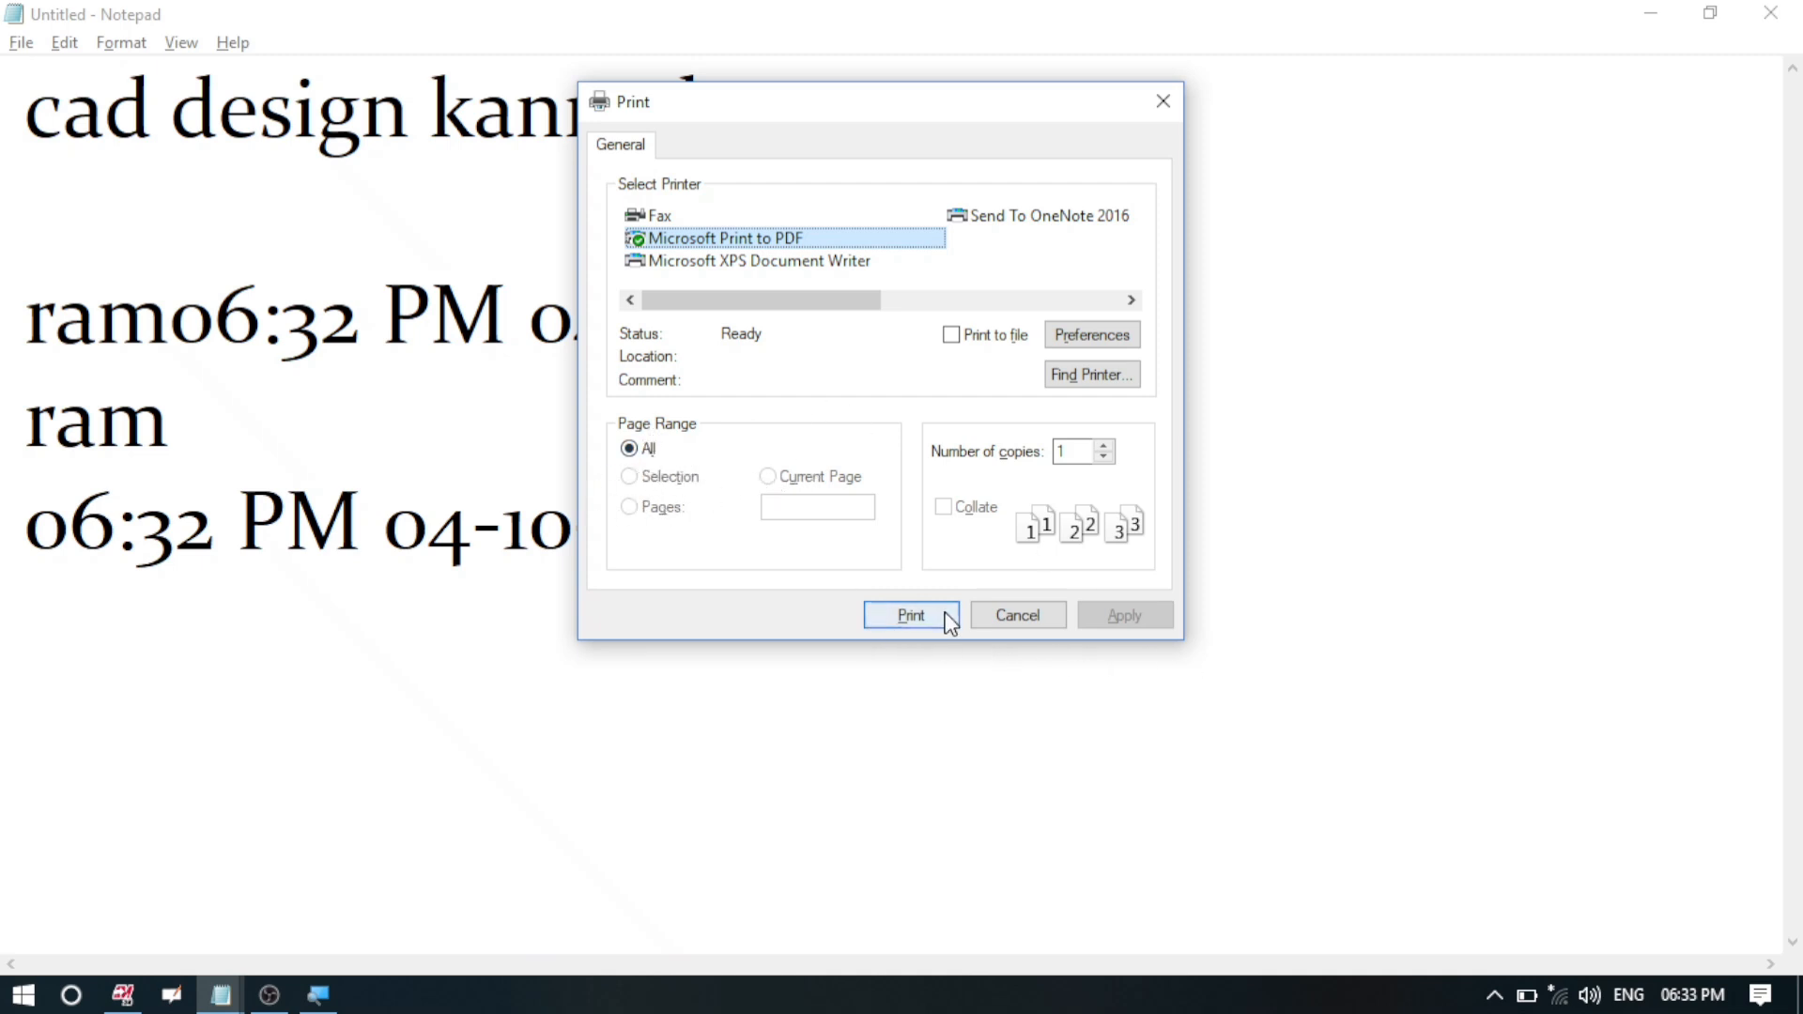
pyautogui.click(1019, 616)
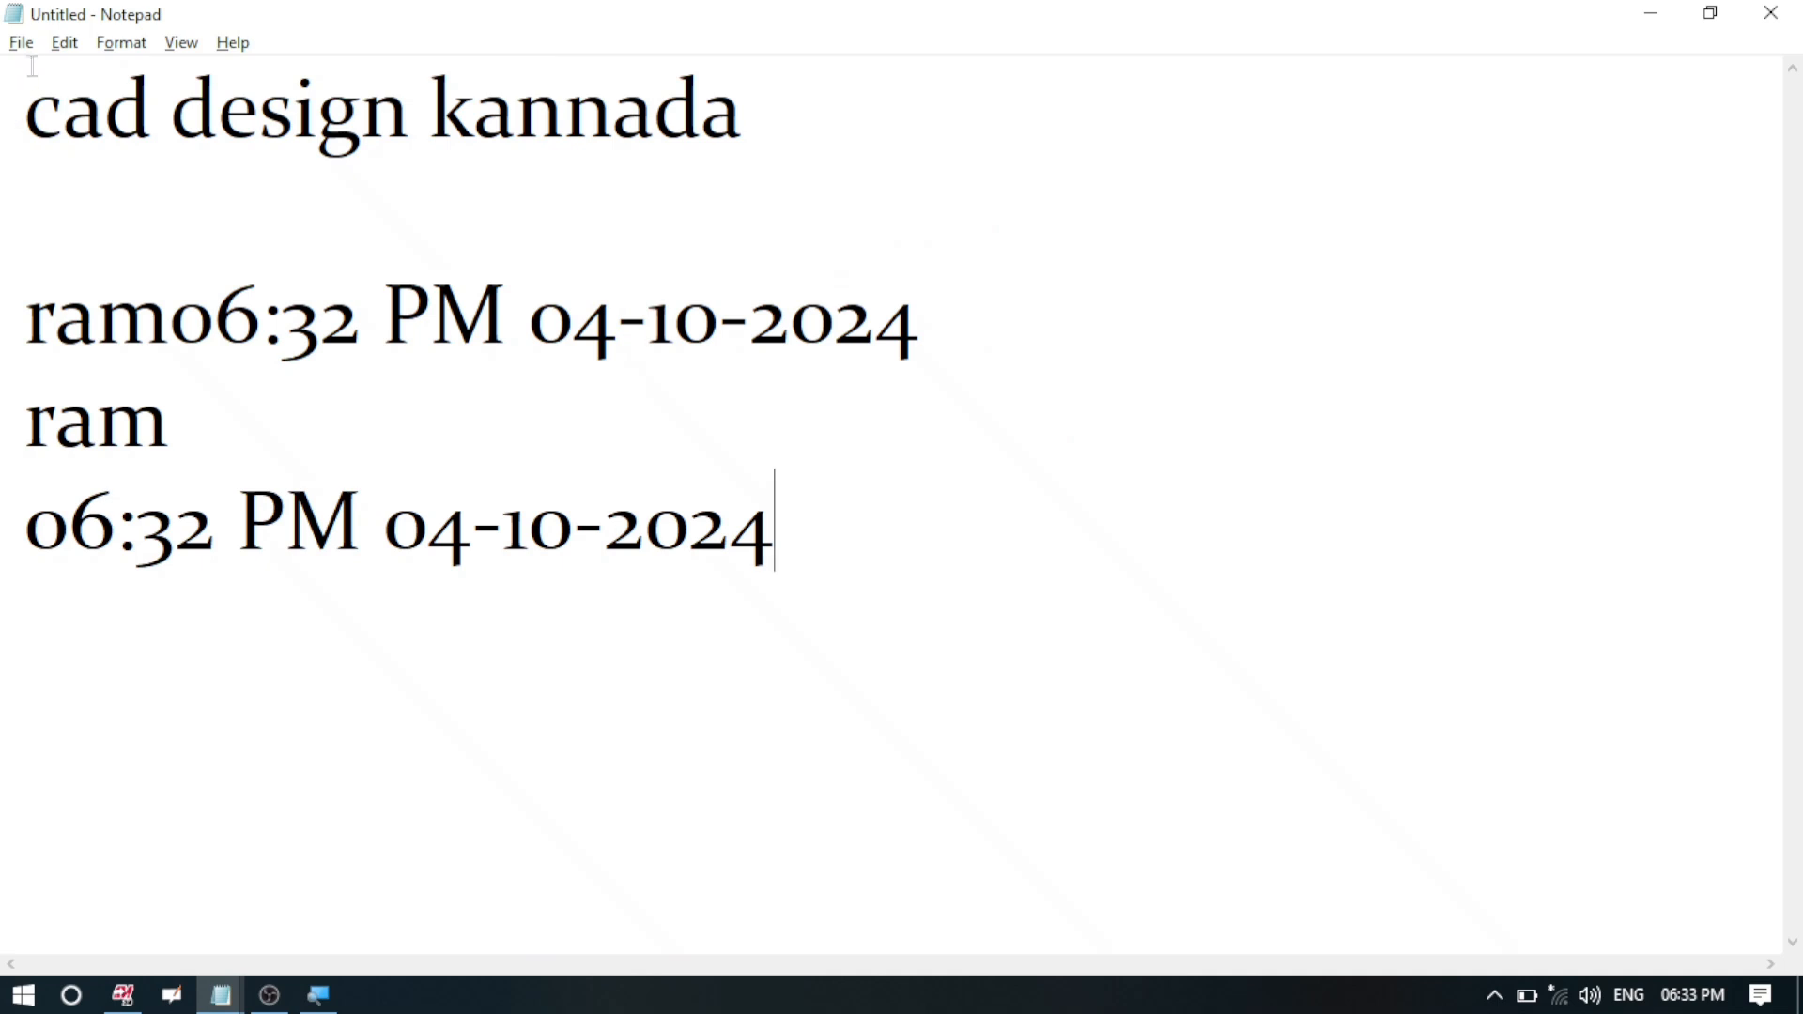
pyautogui.click(4, 52)
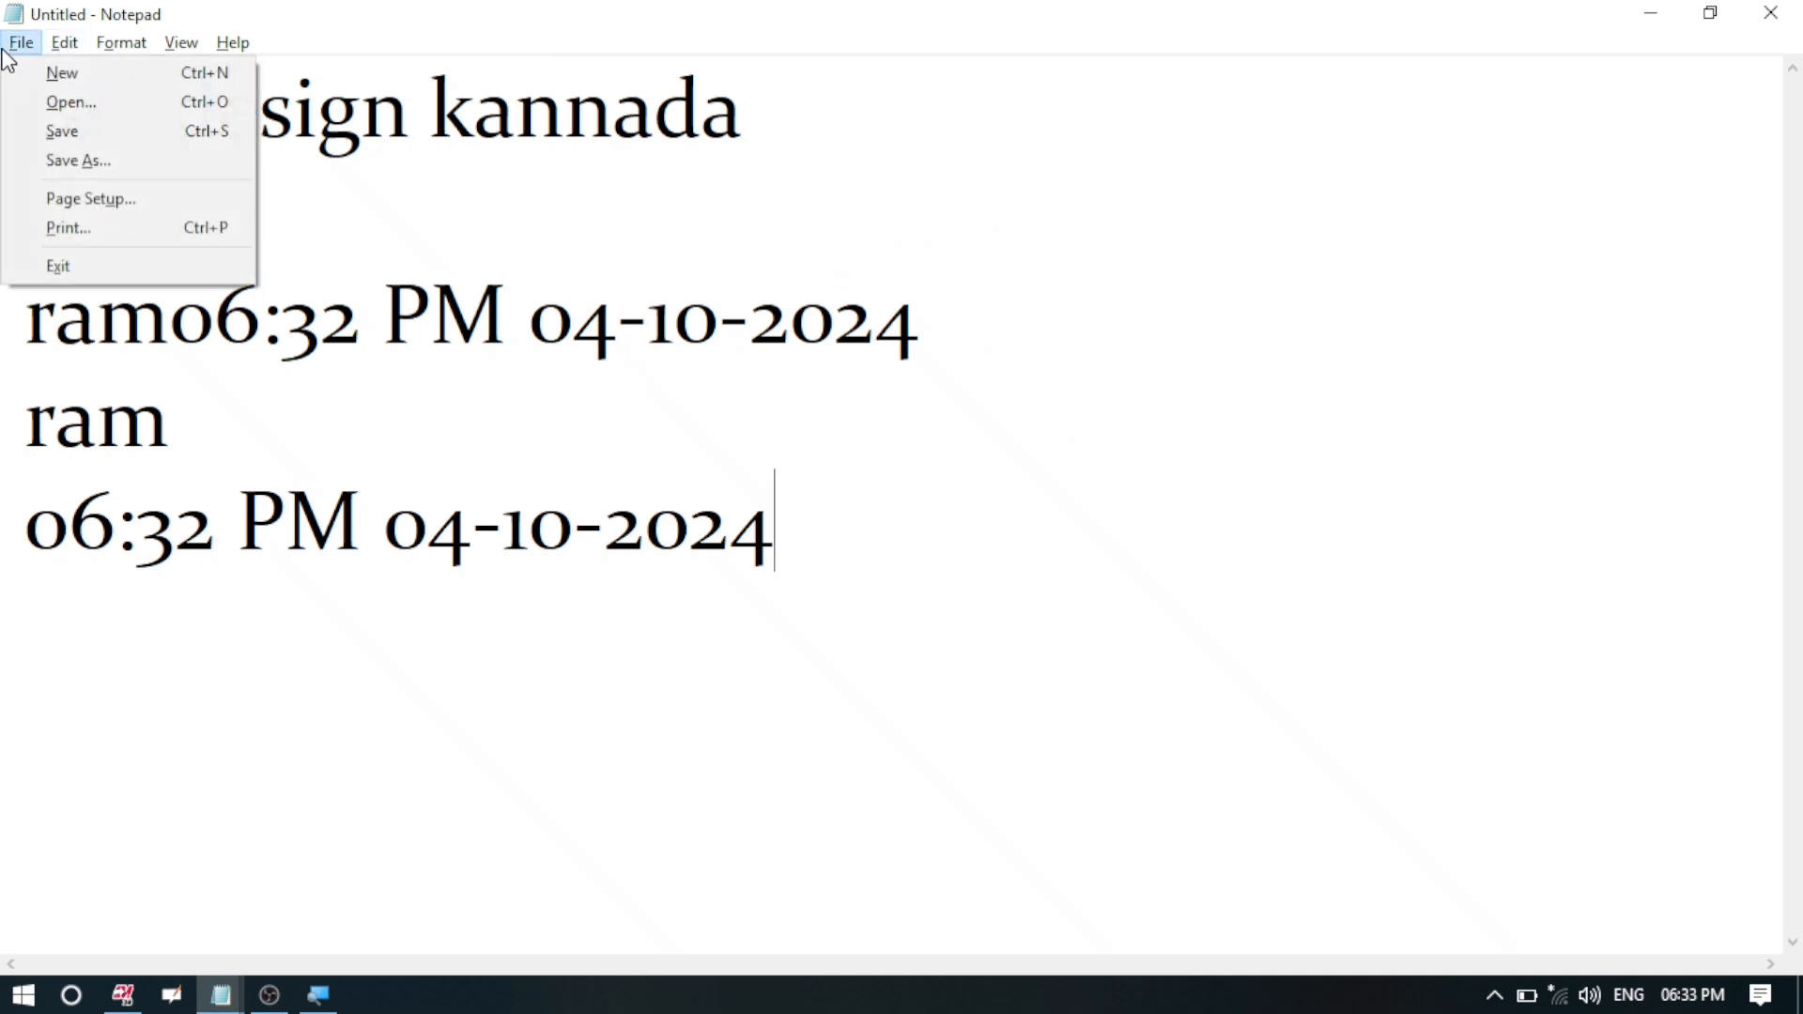
pyautogui.click(425, 212)
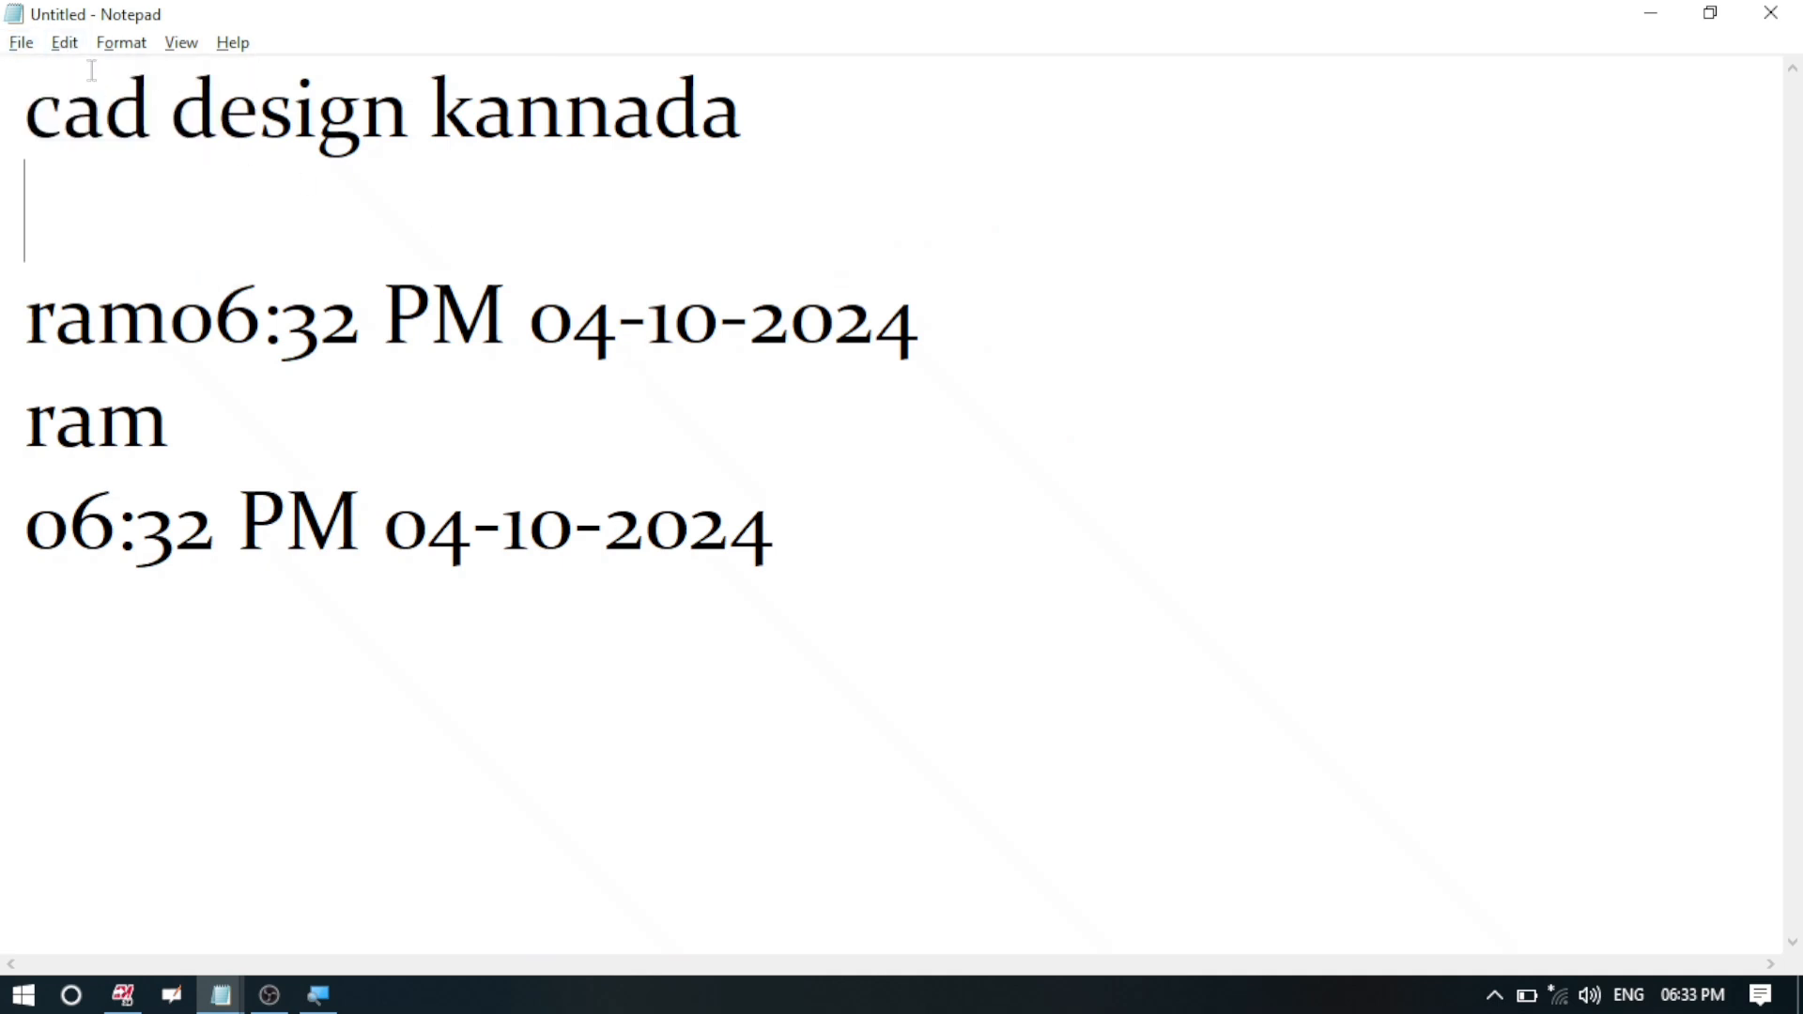
pyautogui.click(65, 44)
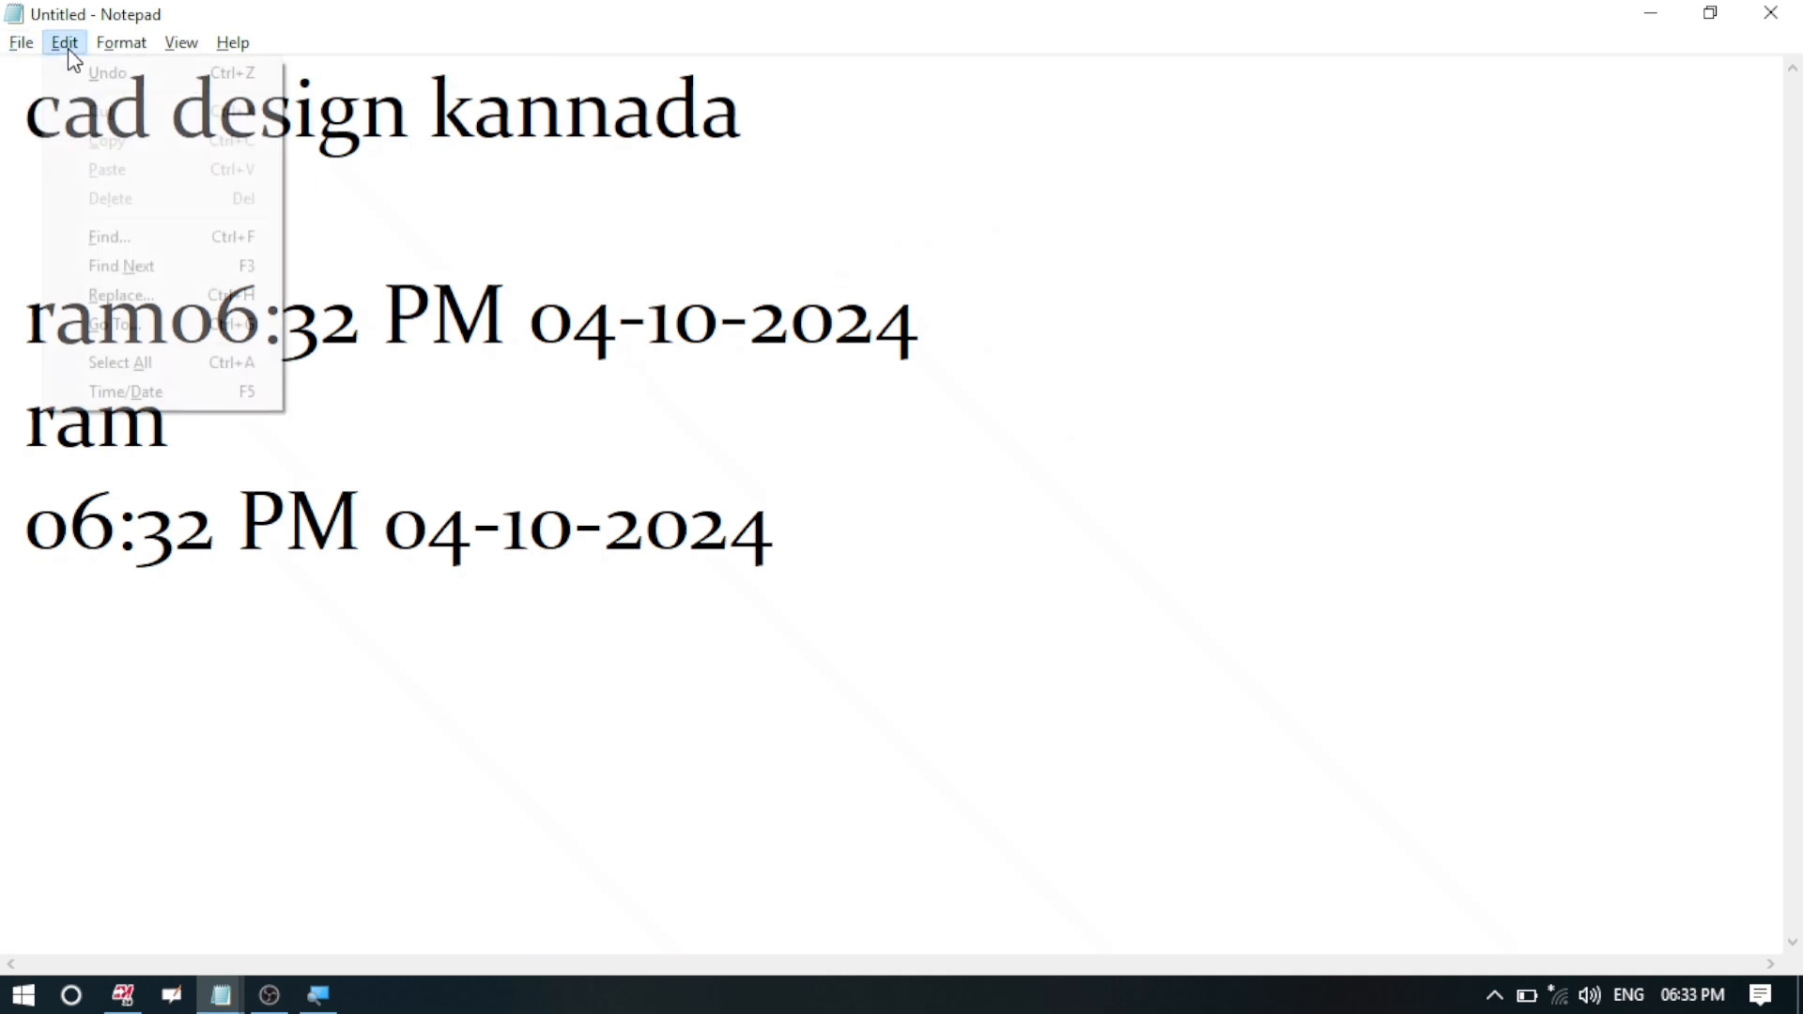
pyautogui.click(624, 208)
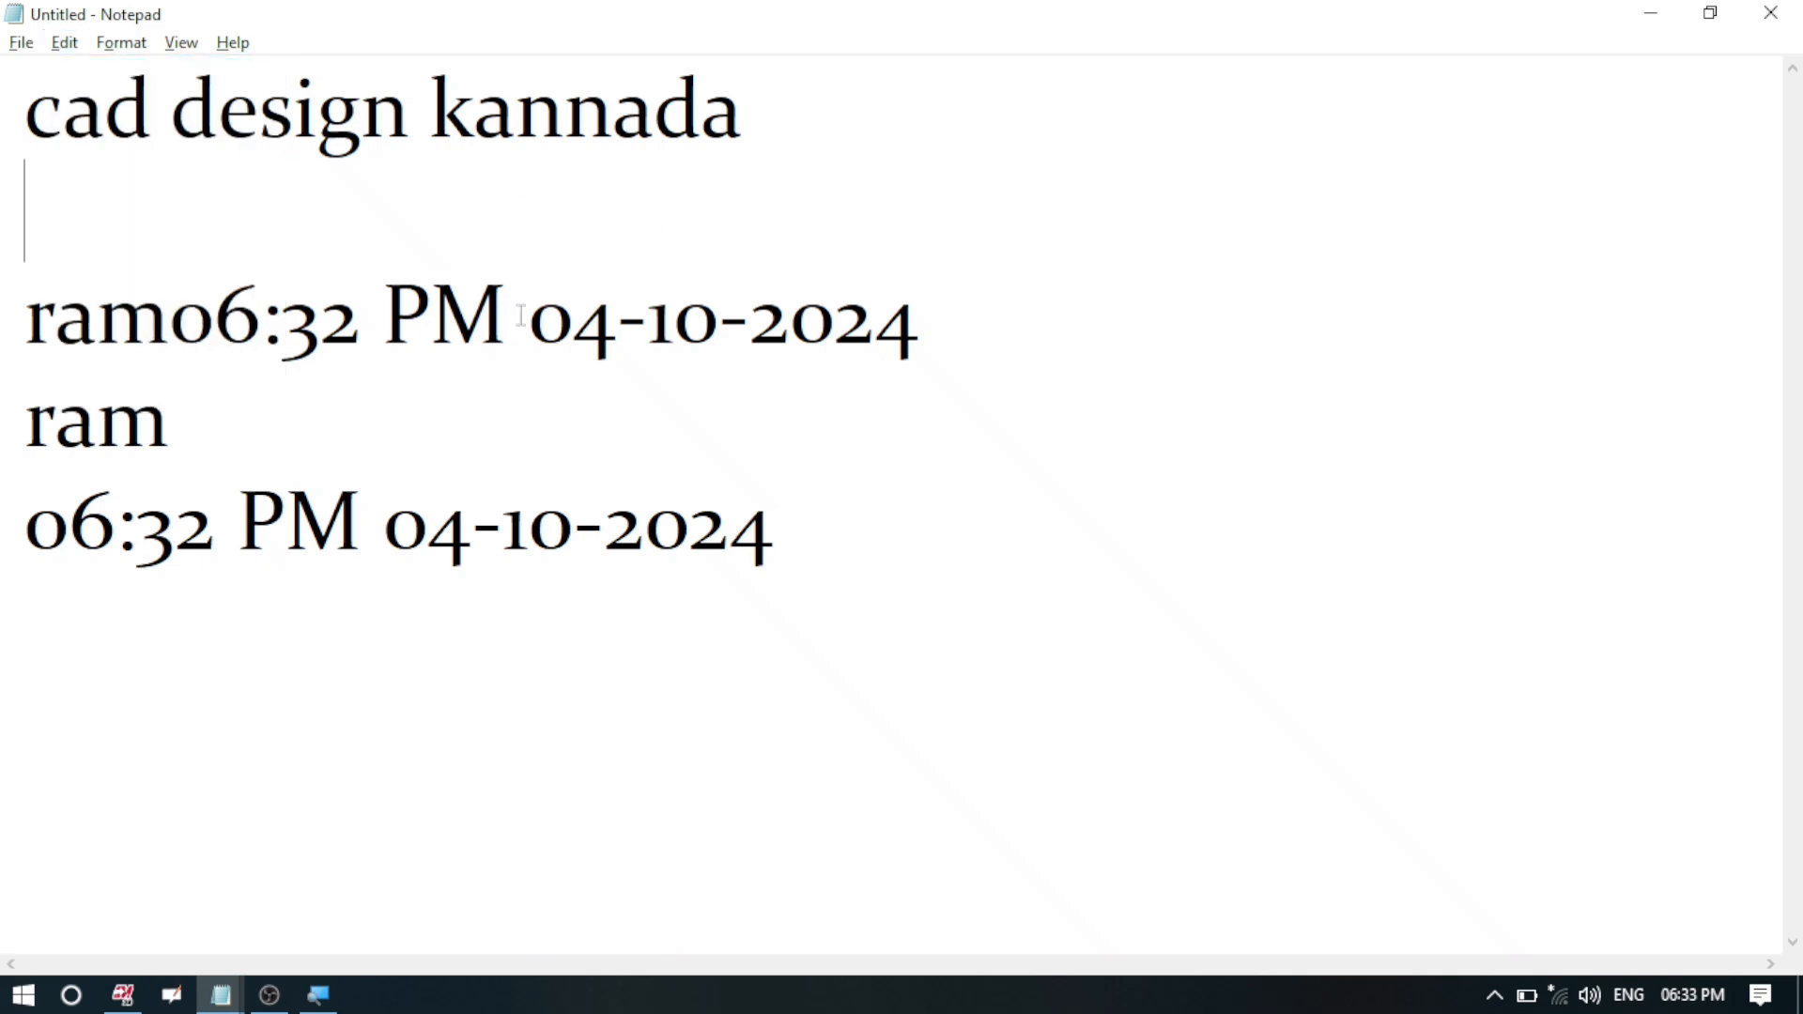
# Step: Undo the last time and date insertion
pyautogui.hotkey('ctrl', 'z')
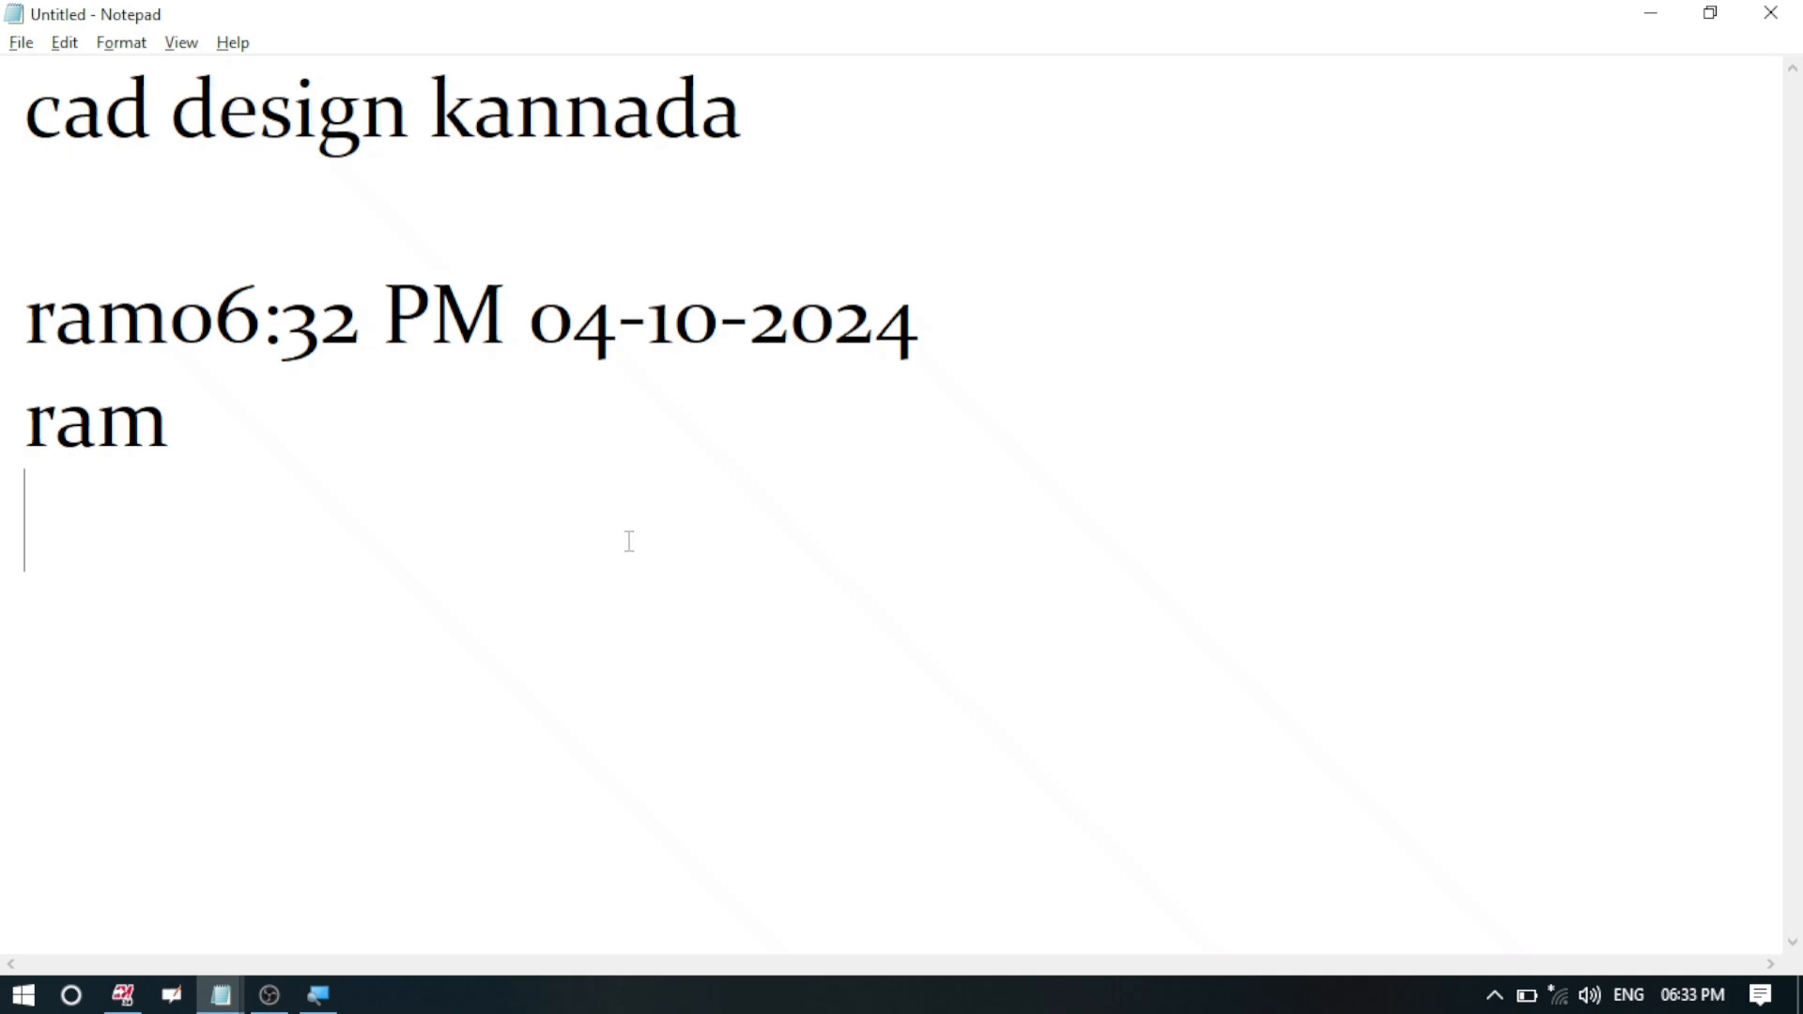
pyautogui.click(66, 45)
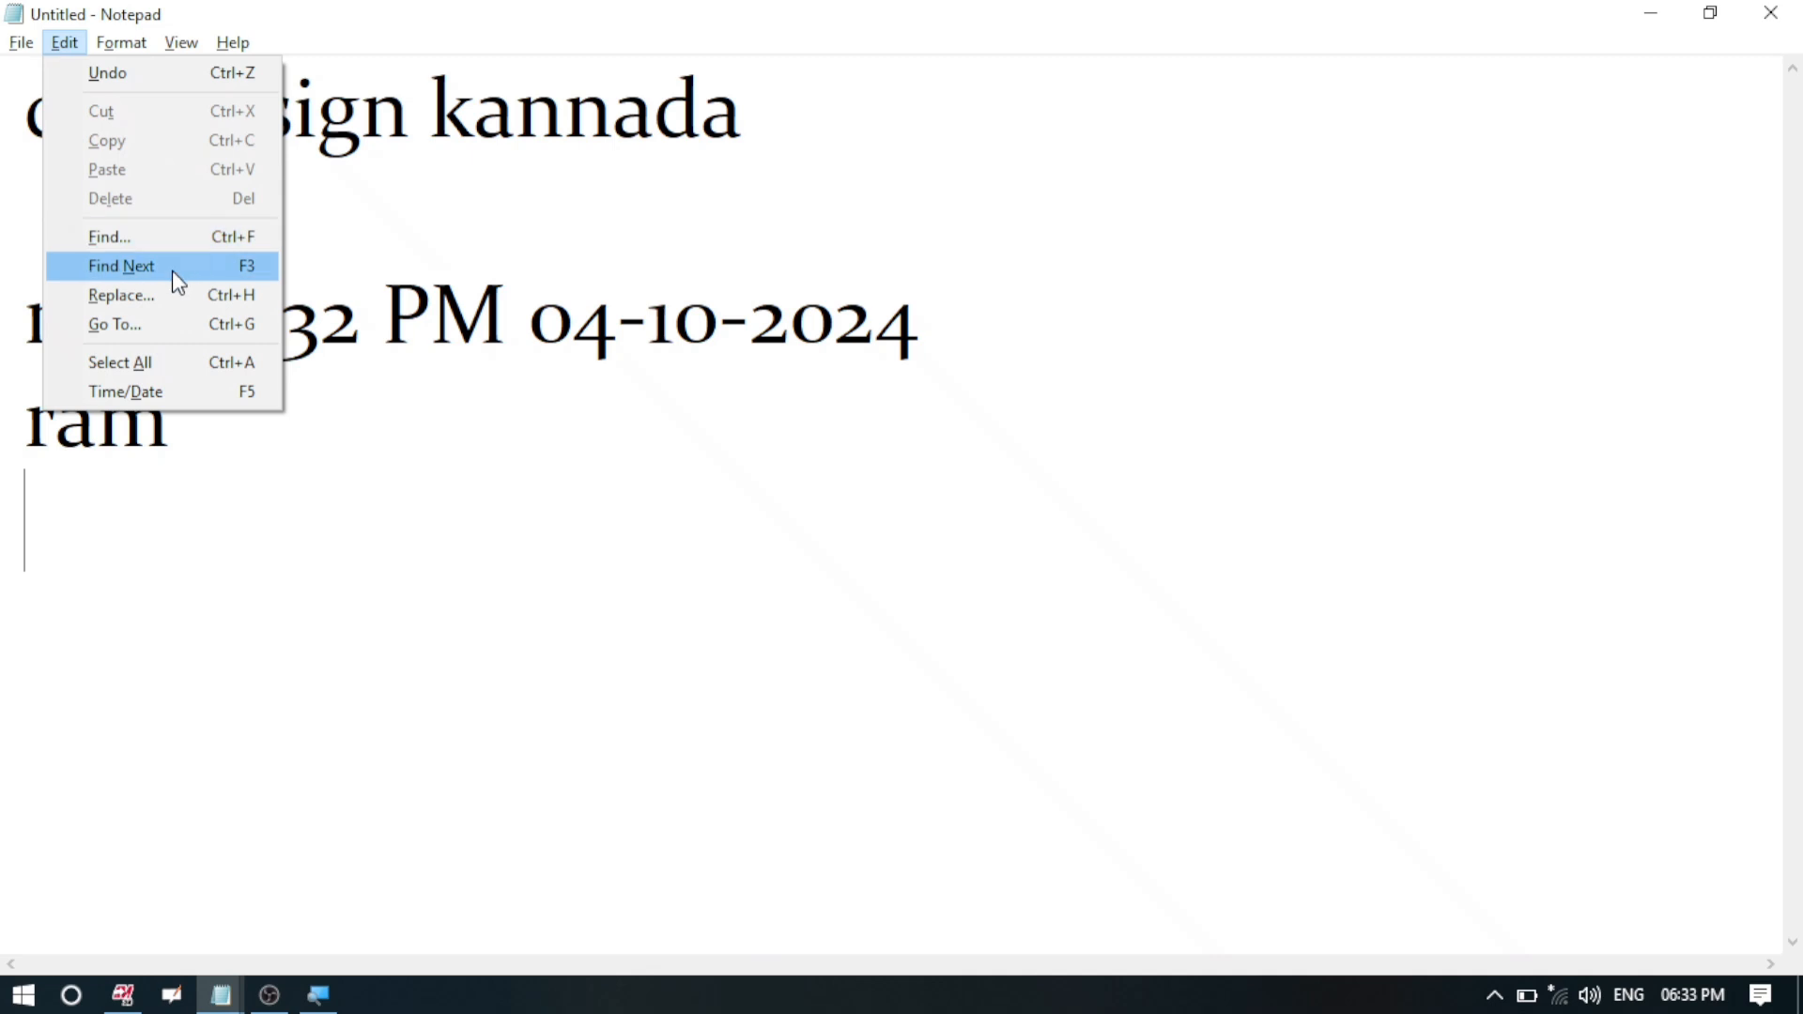
pyautogui.click(235, 507)
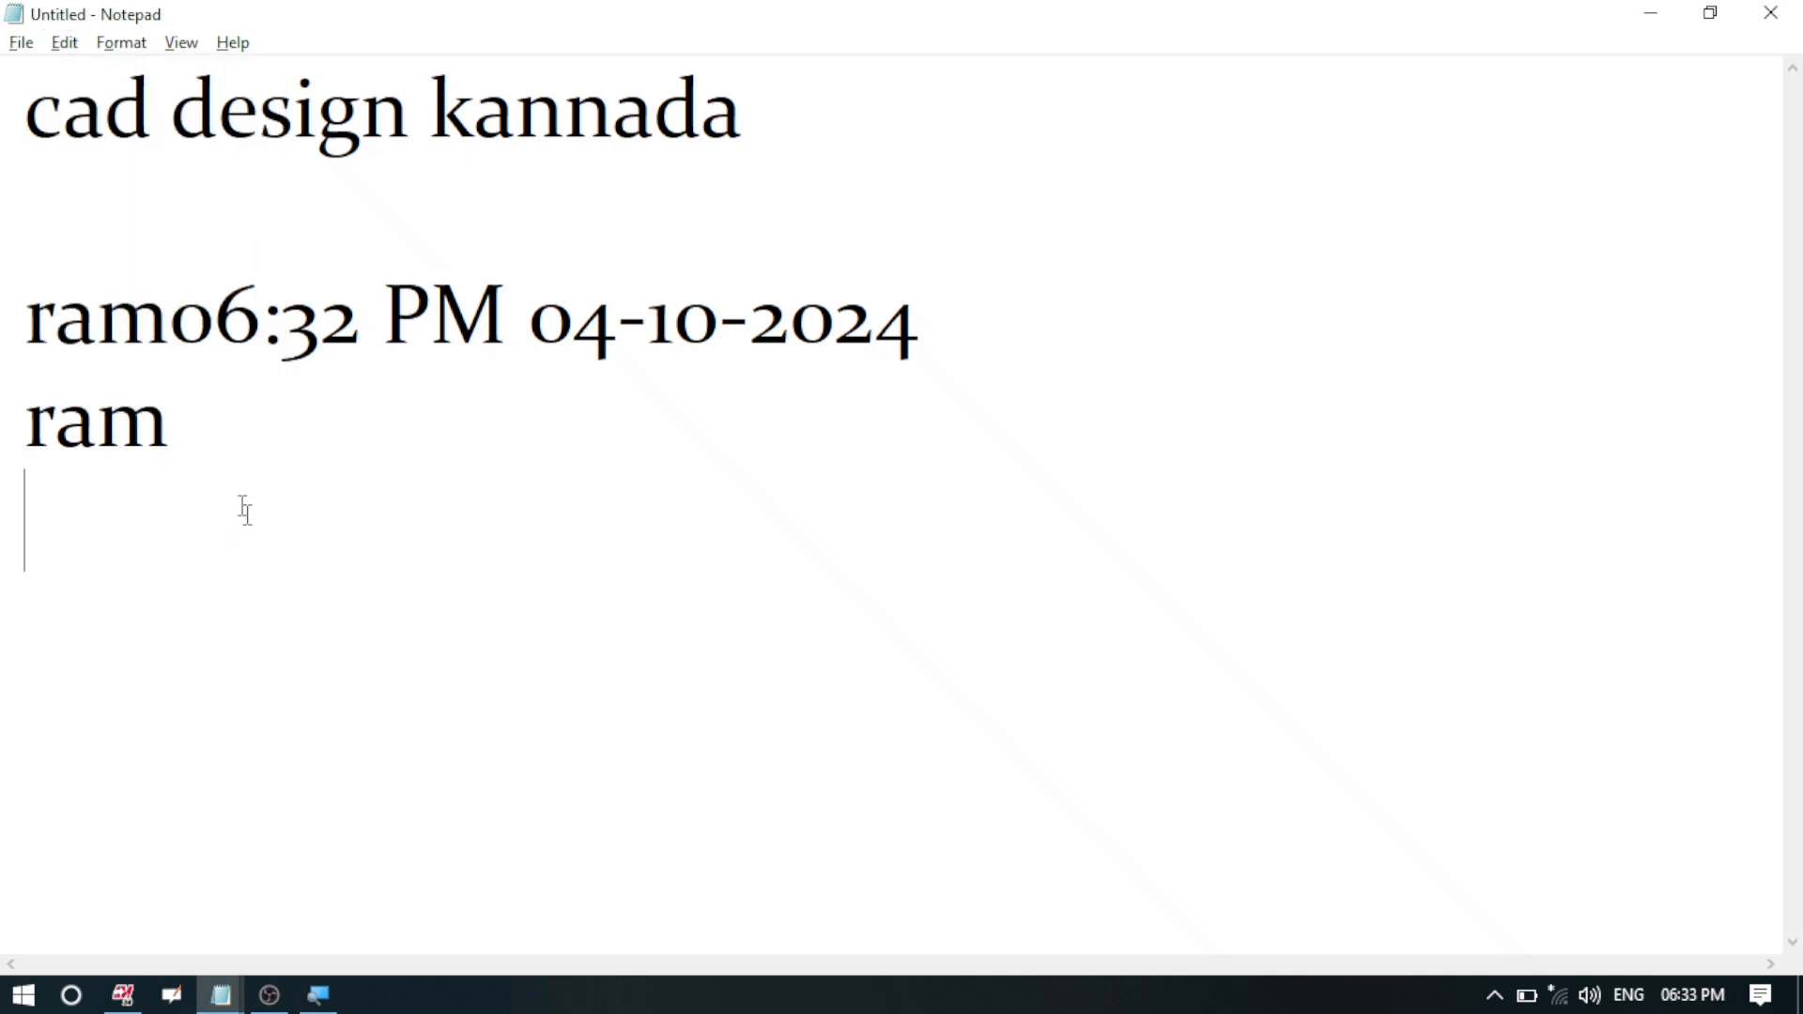
# Step: Turn on word wrap for the document
pyautogui.click(120, 42)
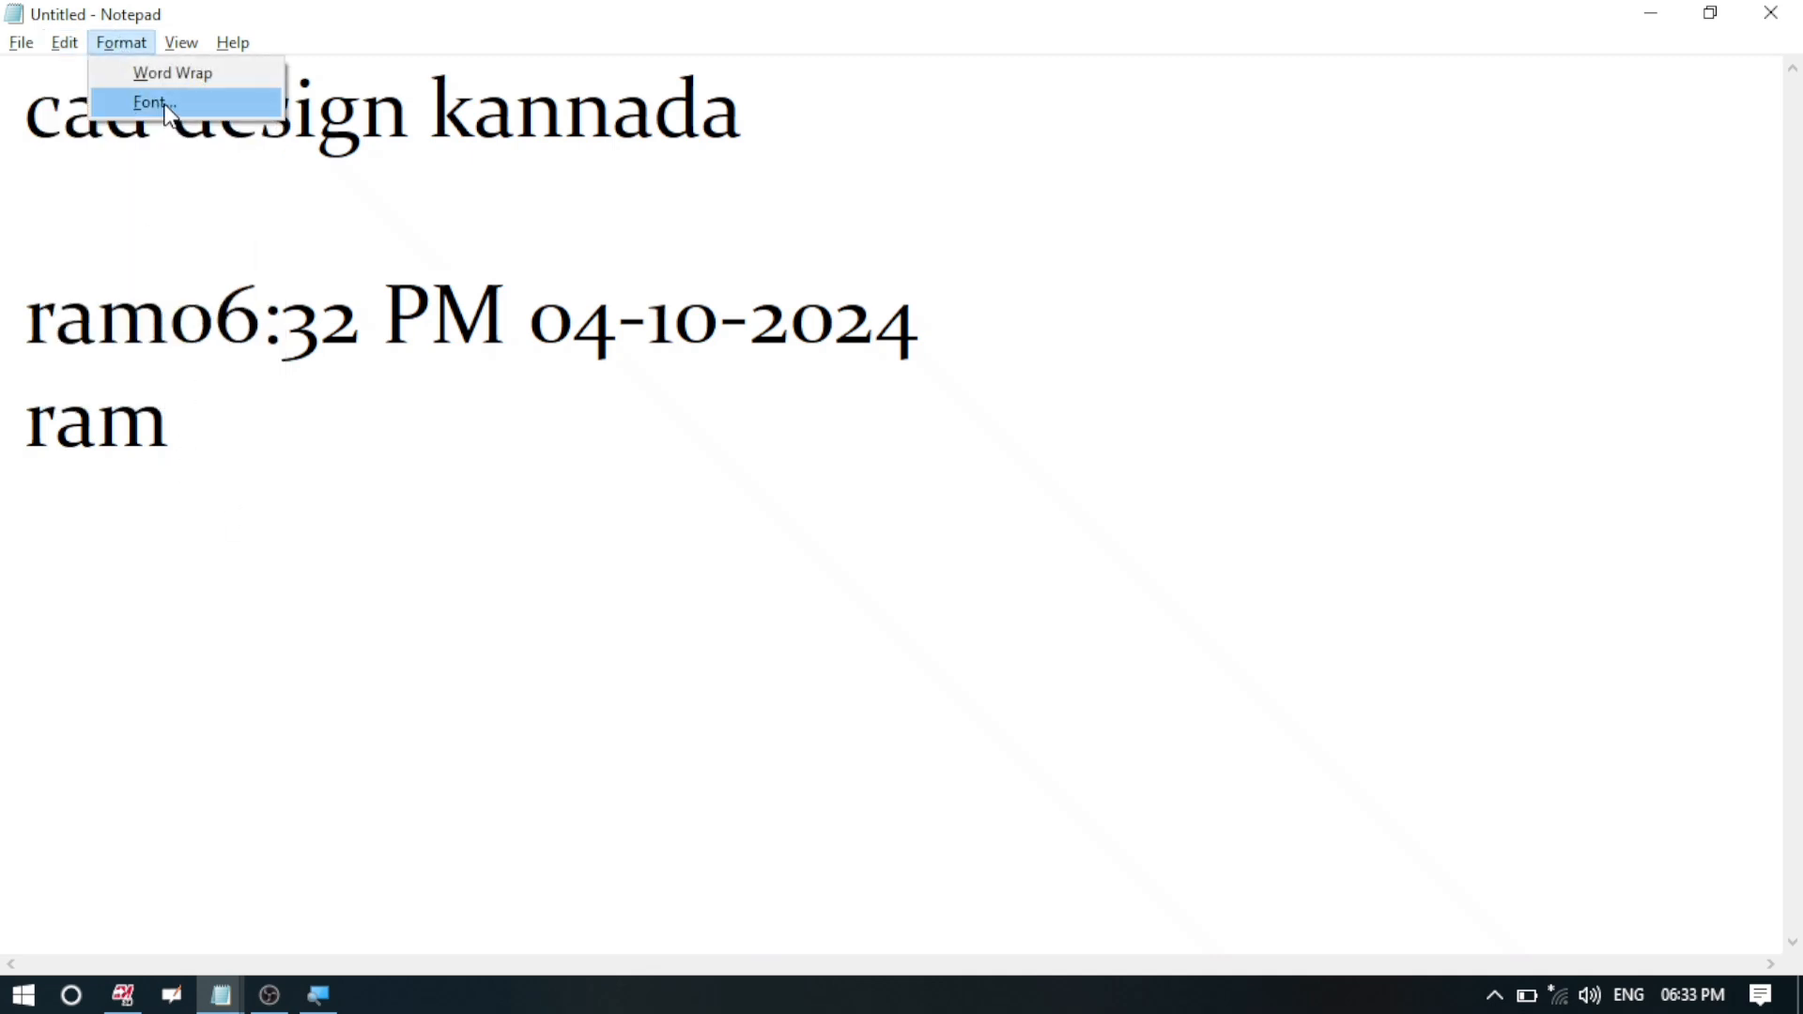
pyautogui.click(211, 75)
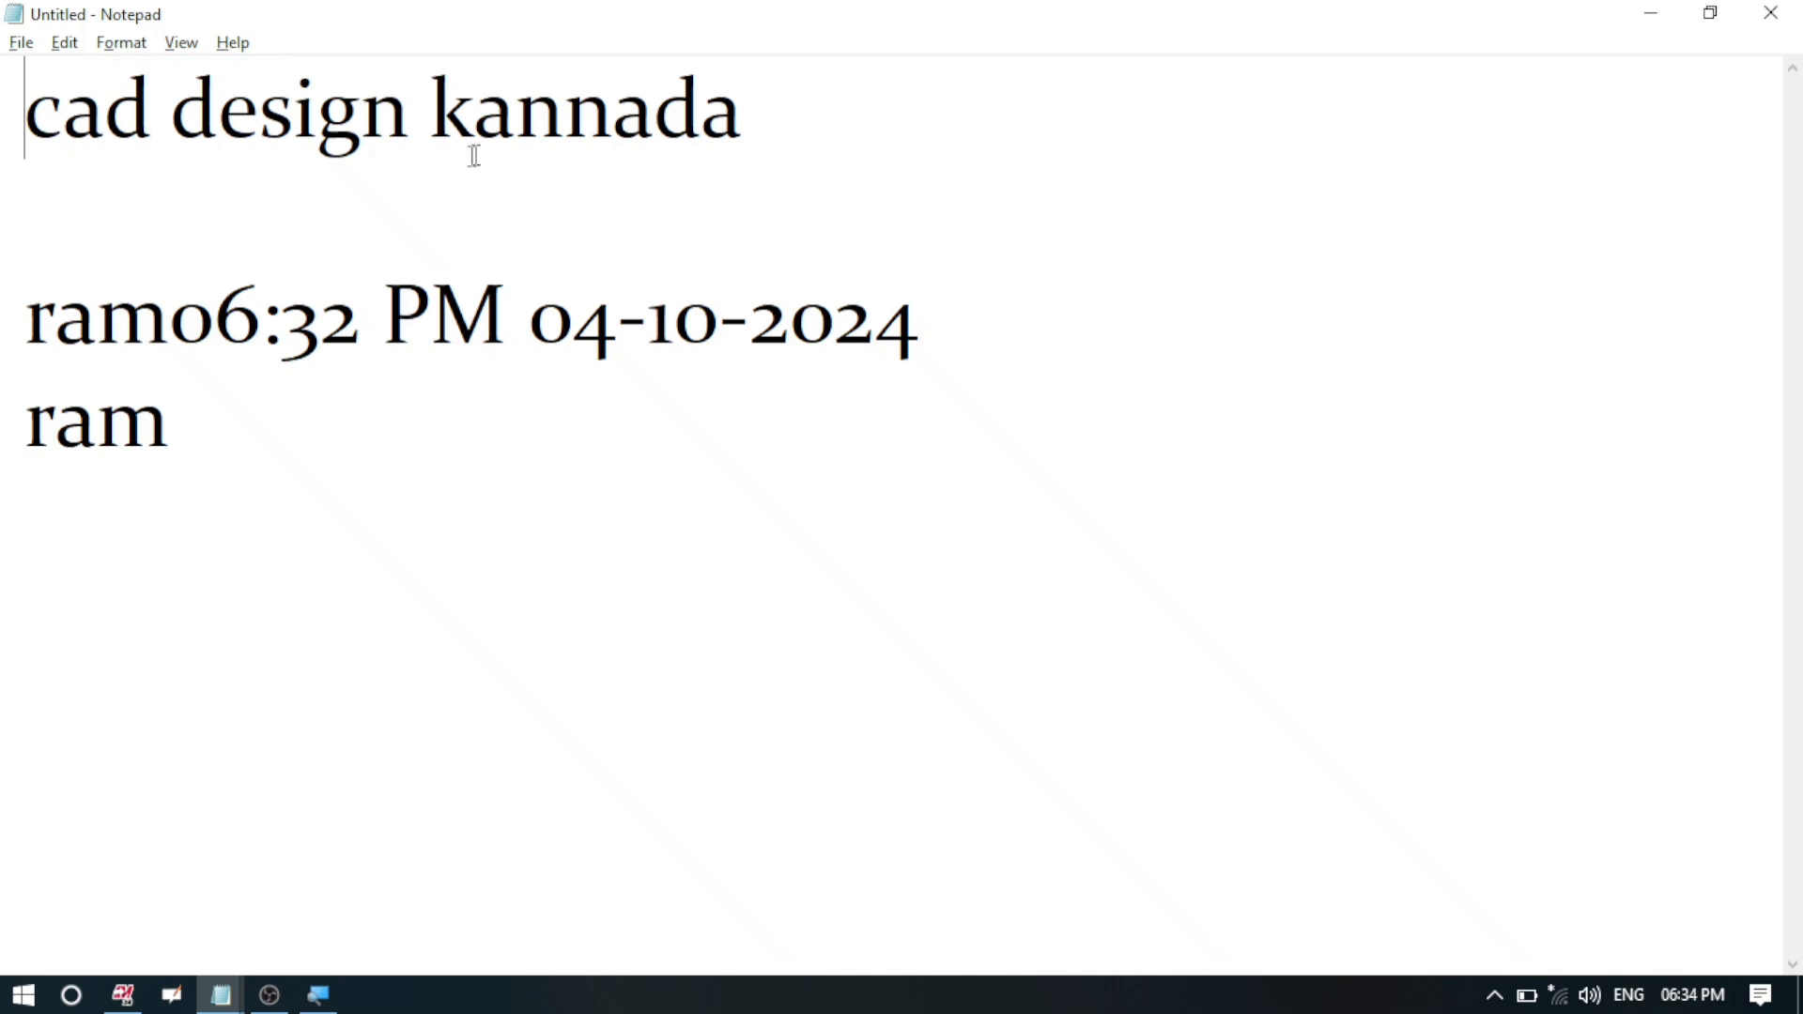
pyautogui.click(120, 42)
pyautogui.click(188, 41)
pyautogui.click(184, 42)
pyautogui.click(199, 176)
pyautogui.click(248, 45)
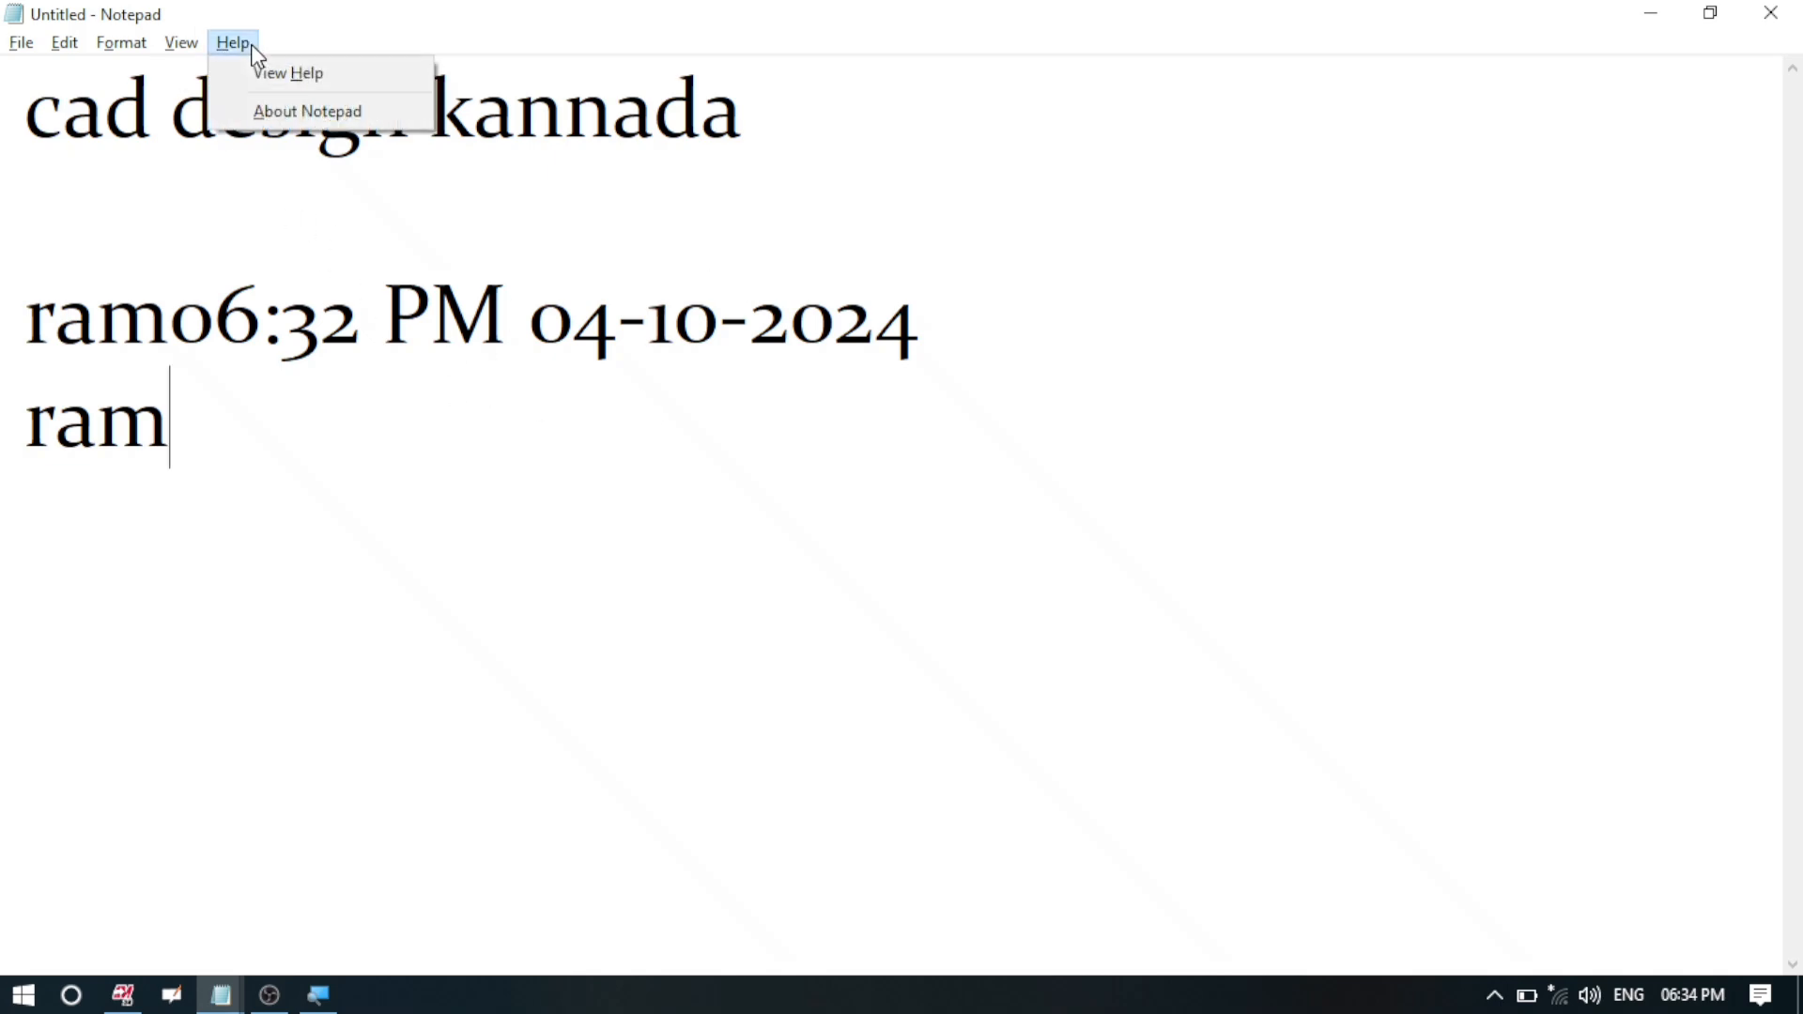
pyautogui.click(342, 207)
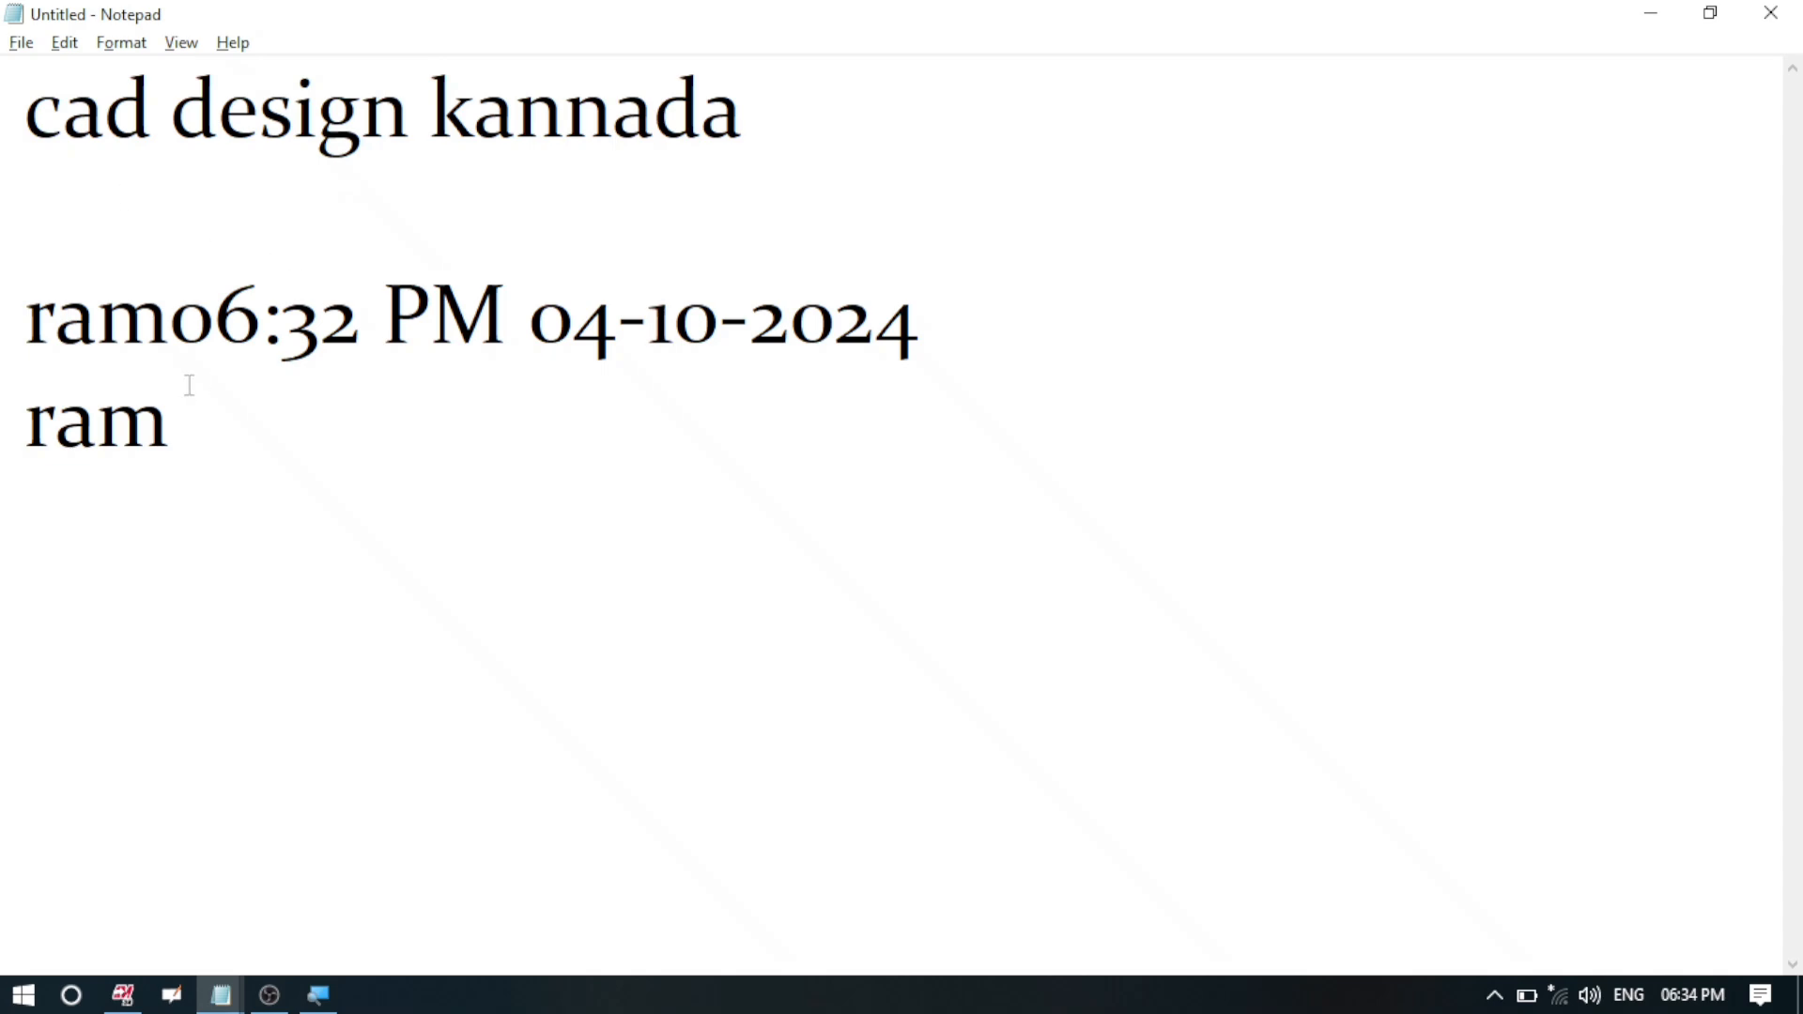
pyautogui.click(65, 52)
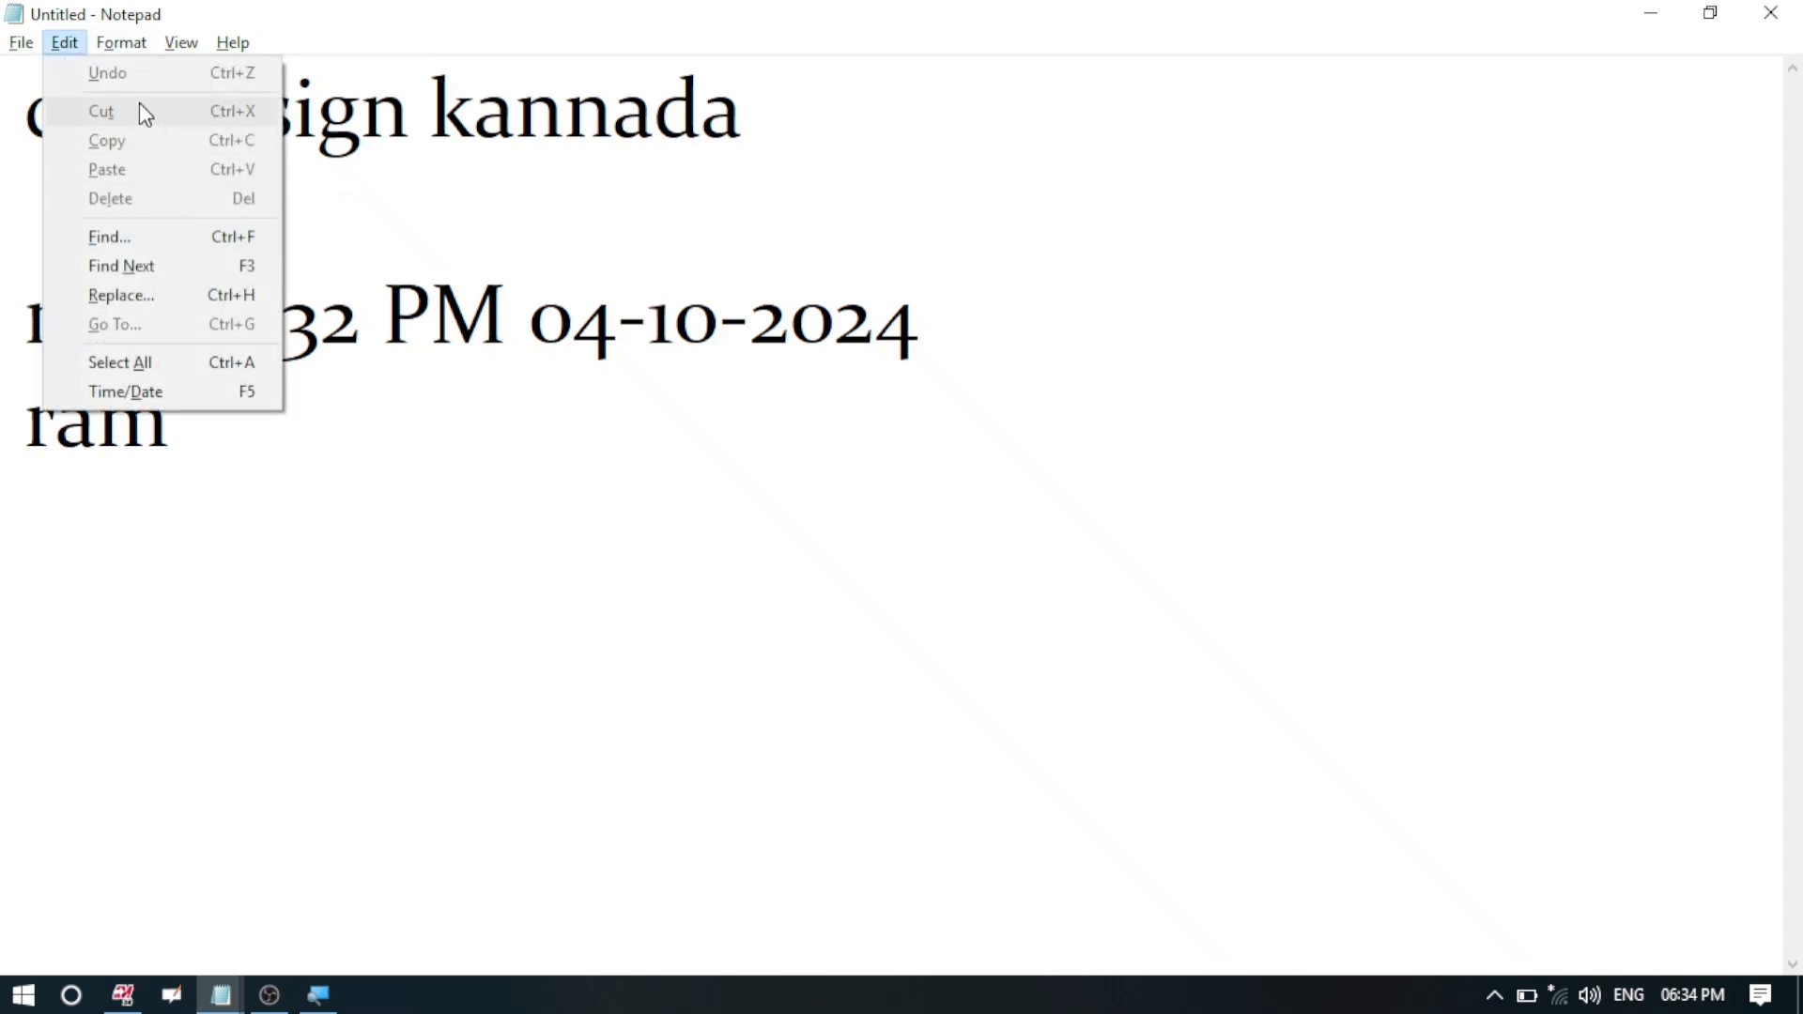
pyautogui.click(319, 432)
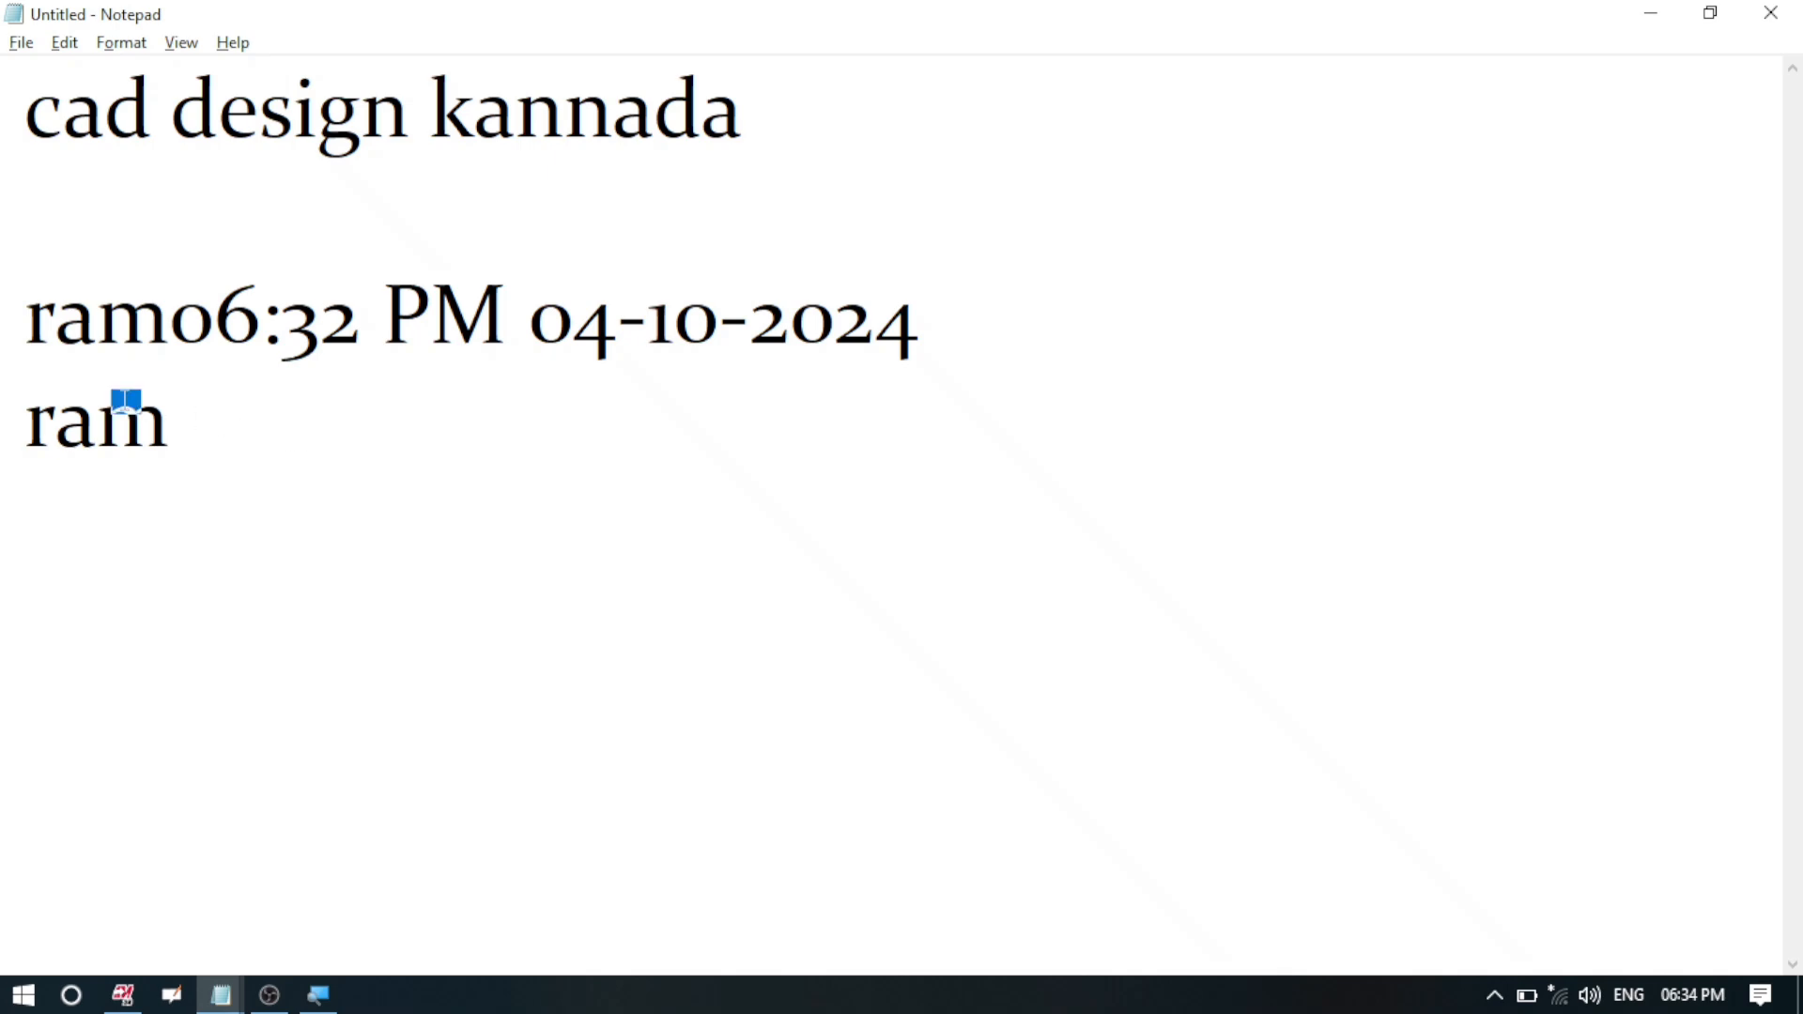
# Step: Copy the last two lines of text and paste them on a new line below
pyautogui.moveTo(126, 401); pyautogui.dragTo(40, 354)
pyautogui.hotkey('ctrl', 'c')
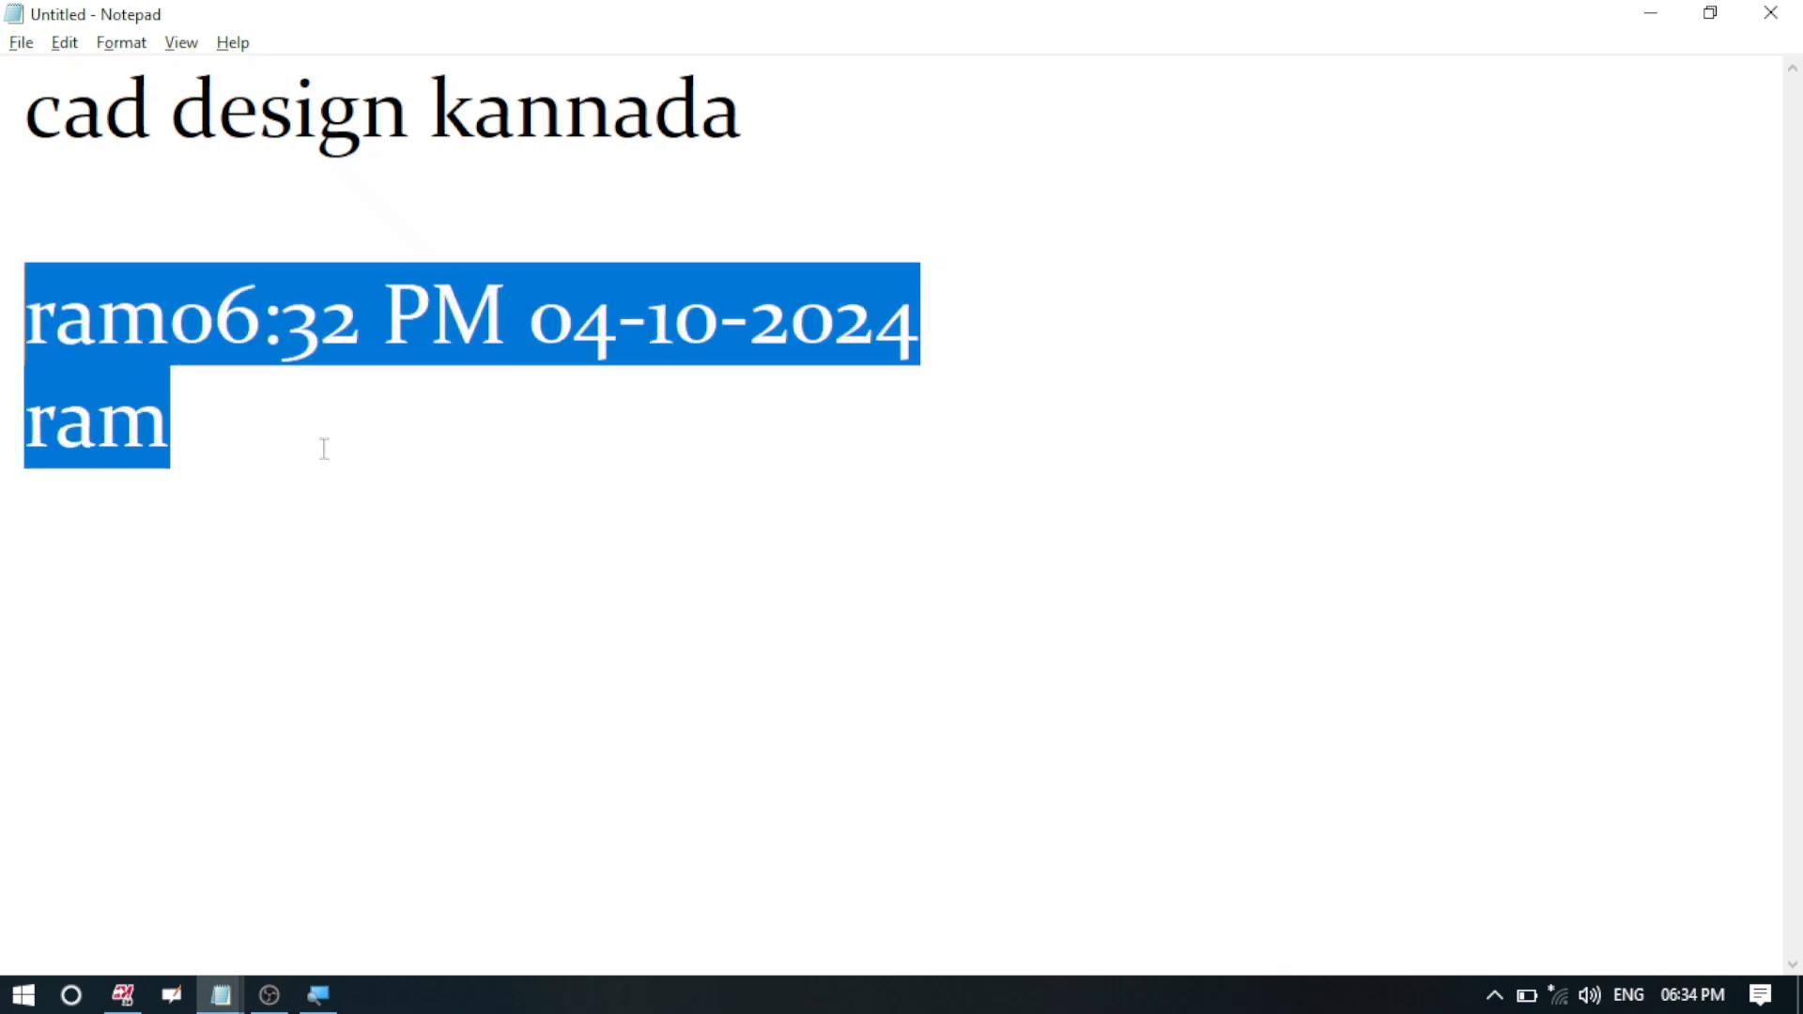
pyautogui.click(262, 441)
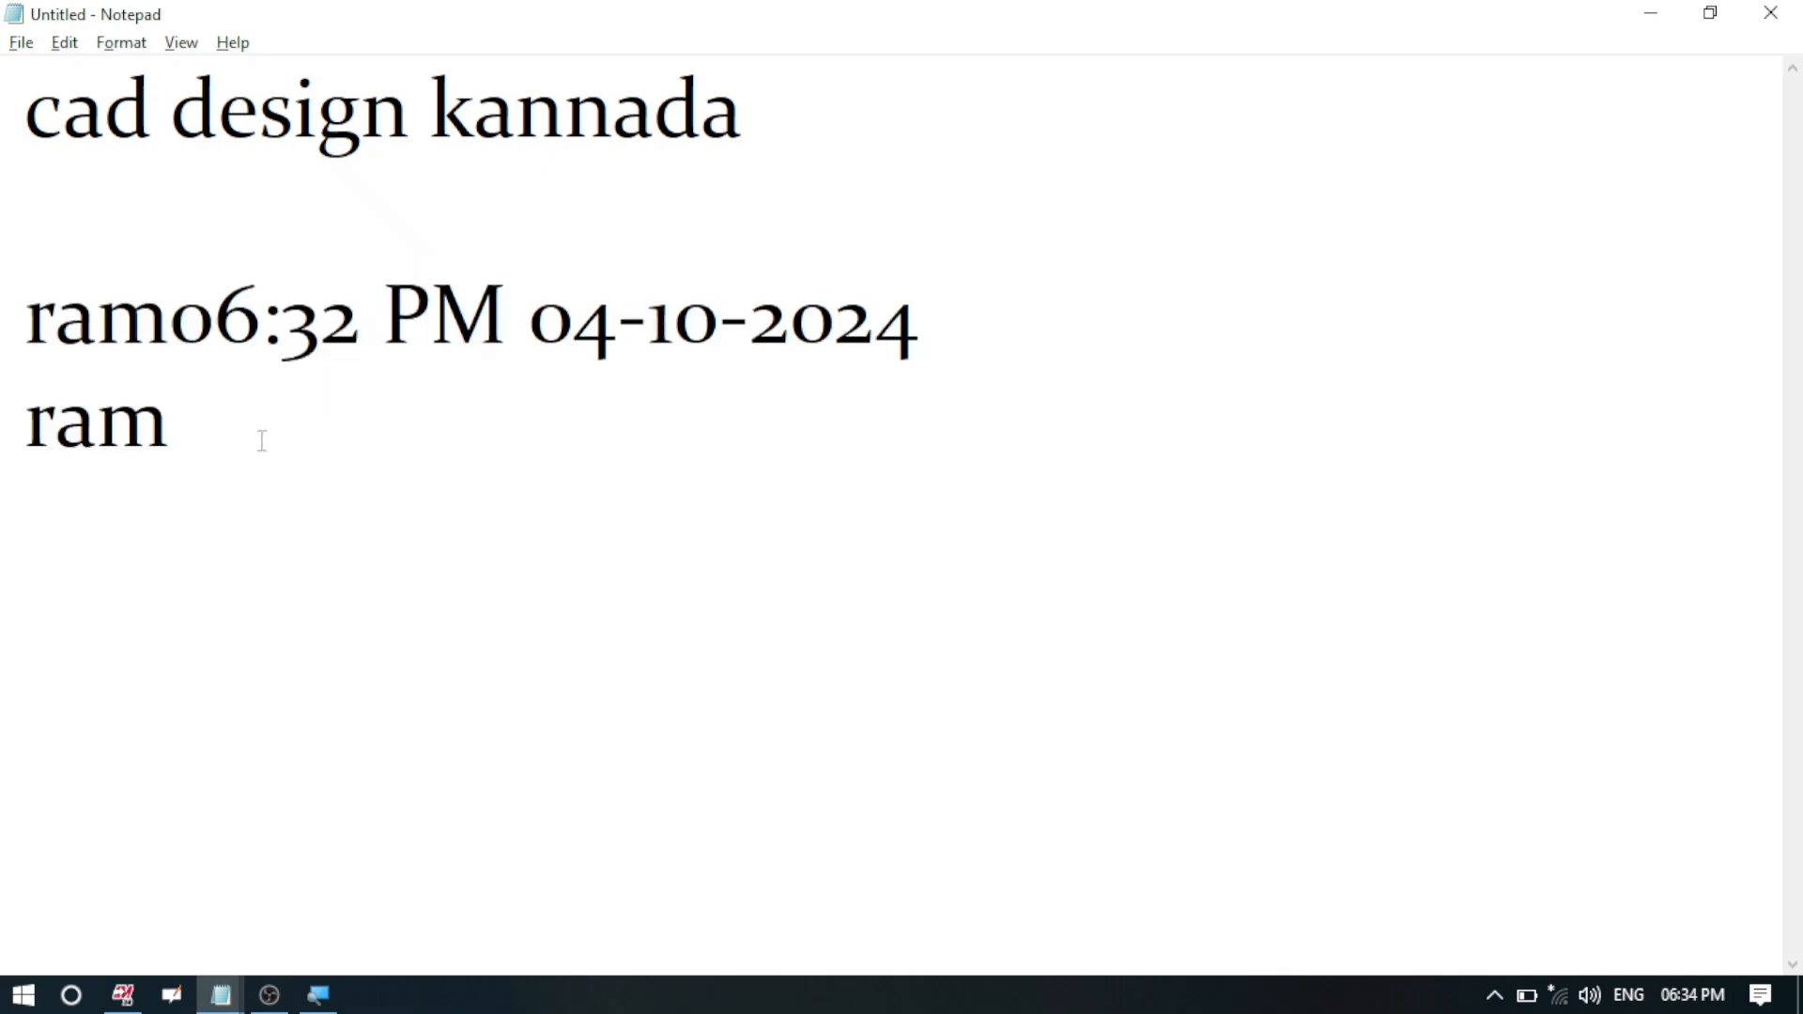
pyautogui.press('Return')
pyautogui.hotkey('ctrl', 'v')
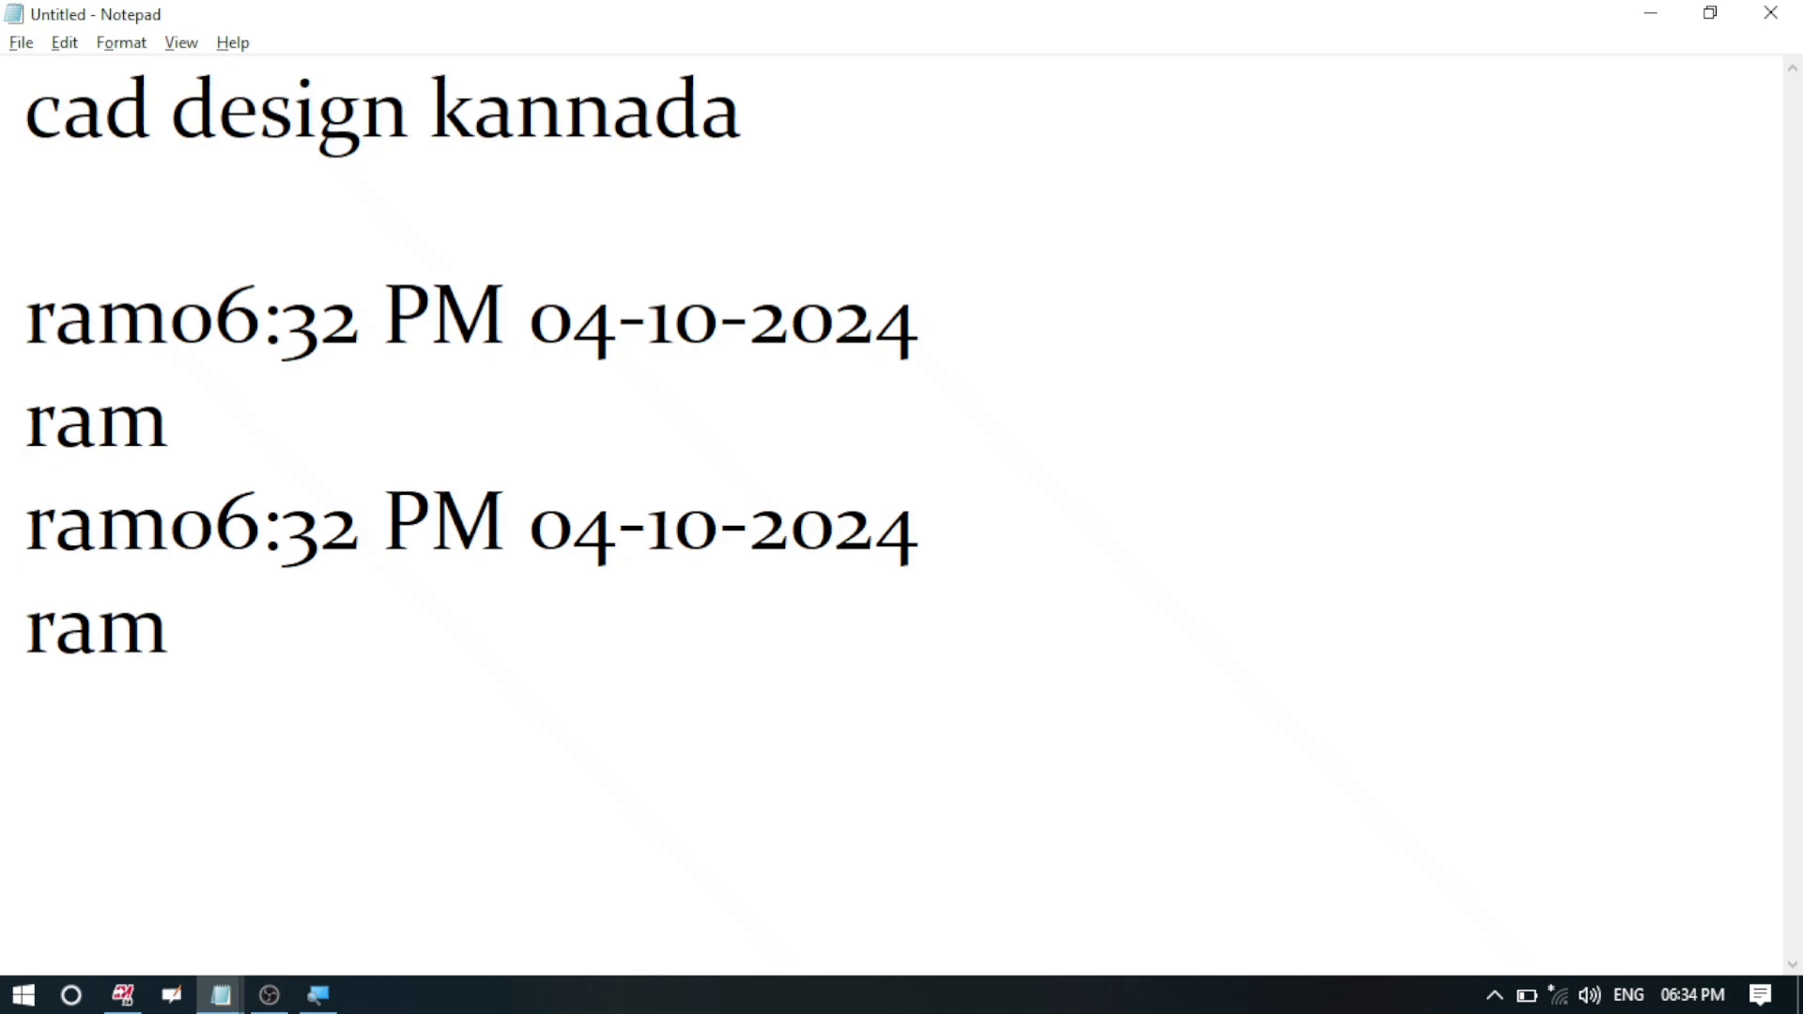
# Step: Copy and delete the two pasted lines, and paste them back in the same place
pyautogui.keyDown('shift'); pyautogui.click(4, 543); pyautogui.keyUp('shift')
pyautogui.hotkey('ctrl', 'c')
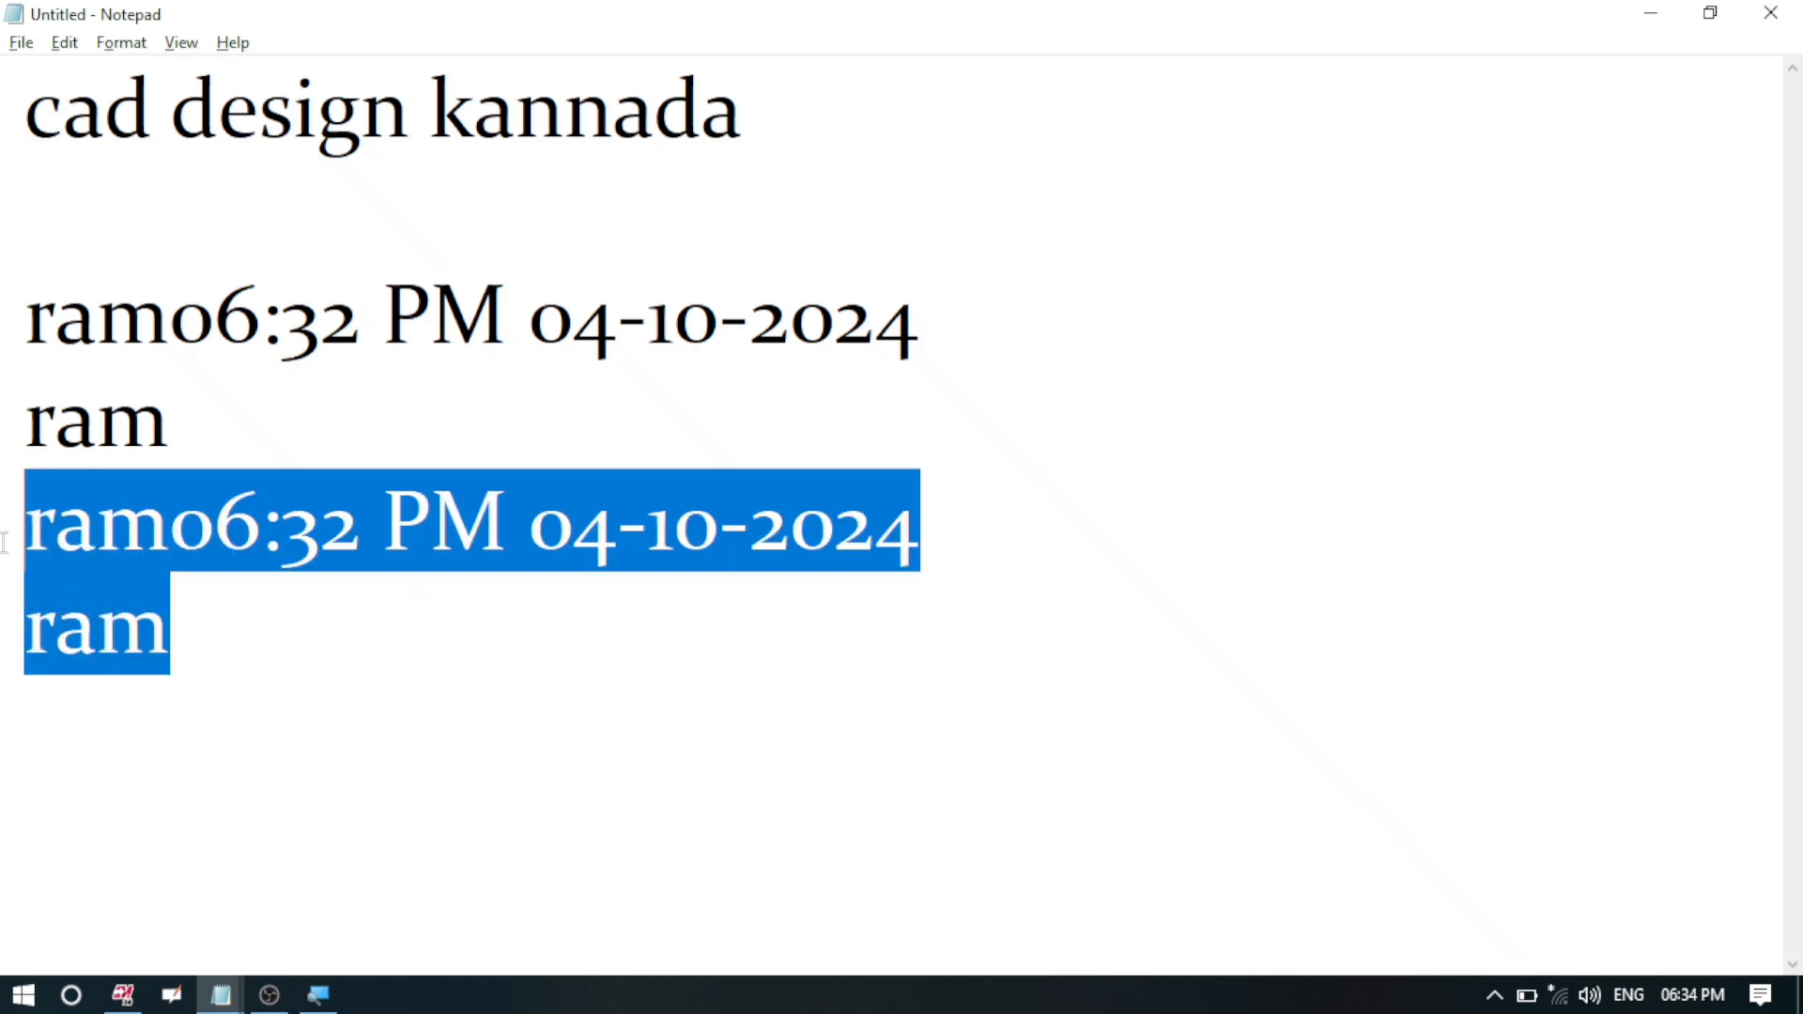
pyautogui.press('Delete')
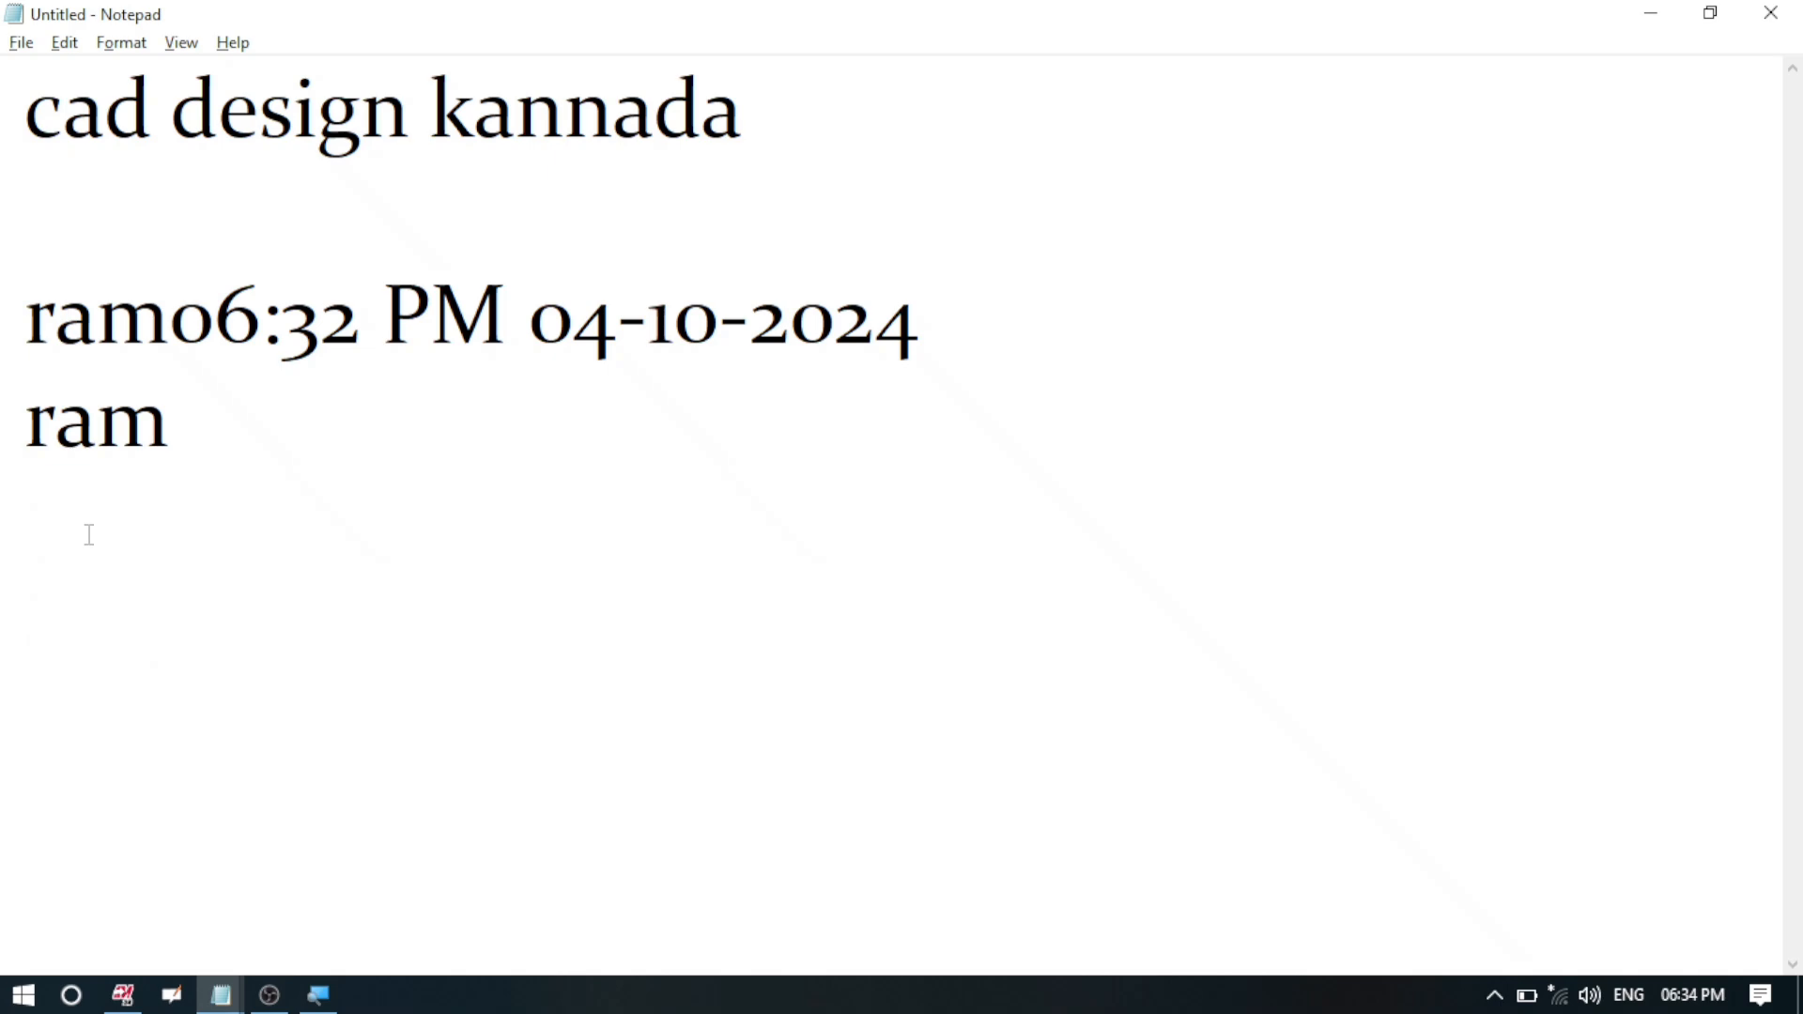
pyautogui.hotkey('ctrl', 'v')
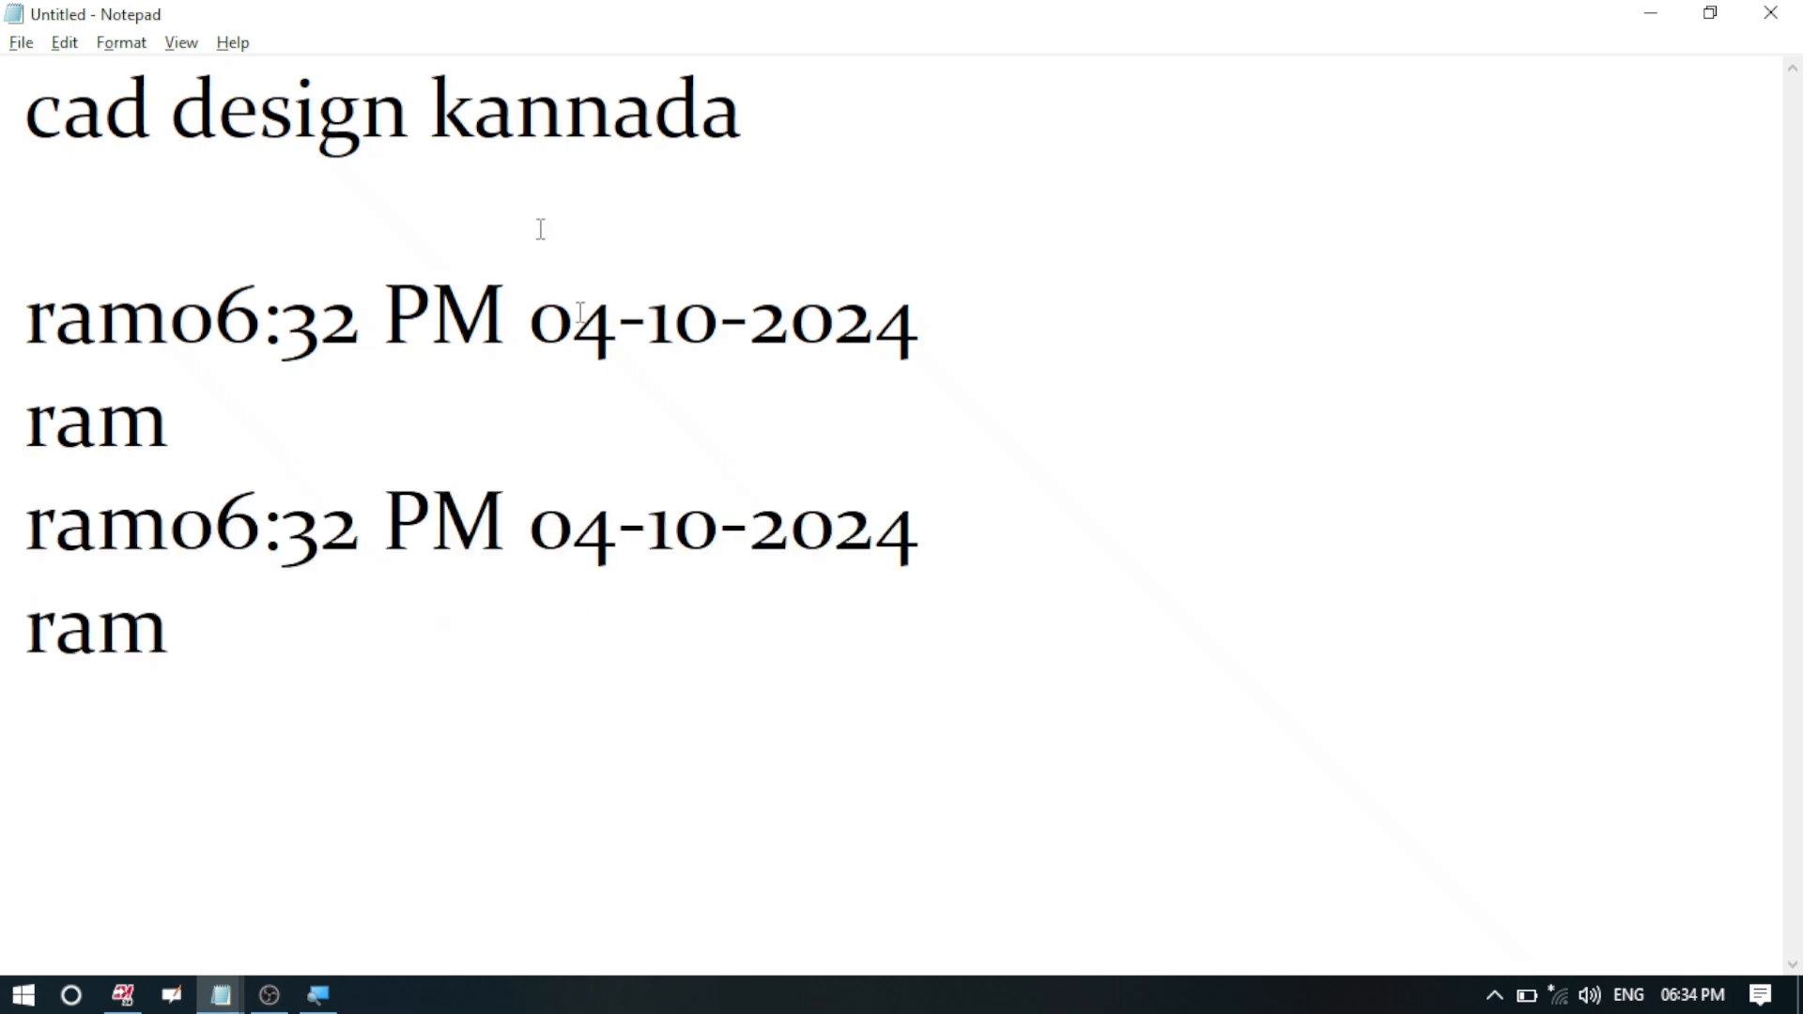
pyautogui.click(30, 43)
pyautogui.moveTo(64, 43)
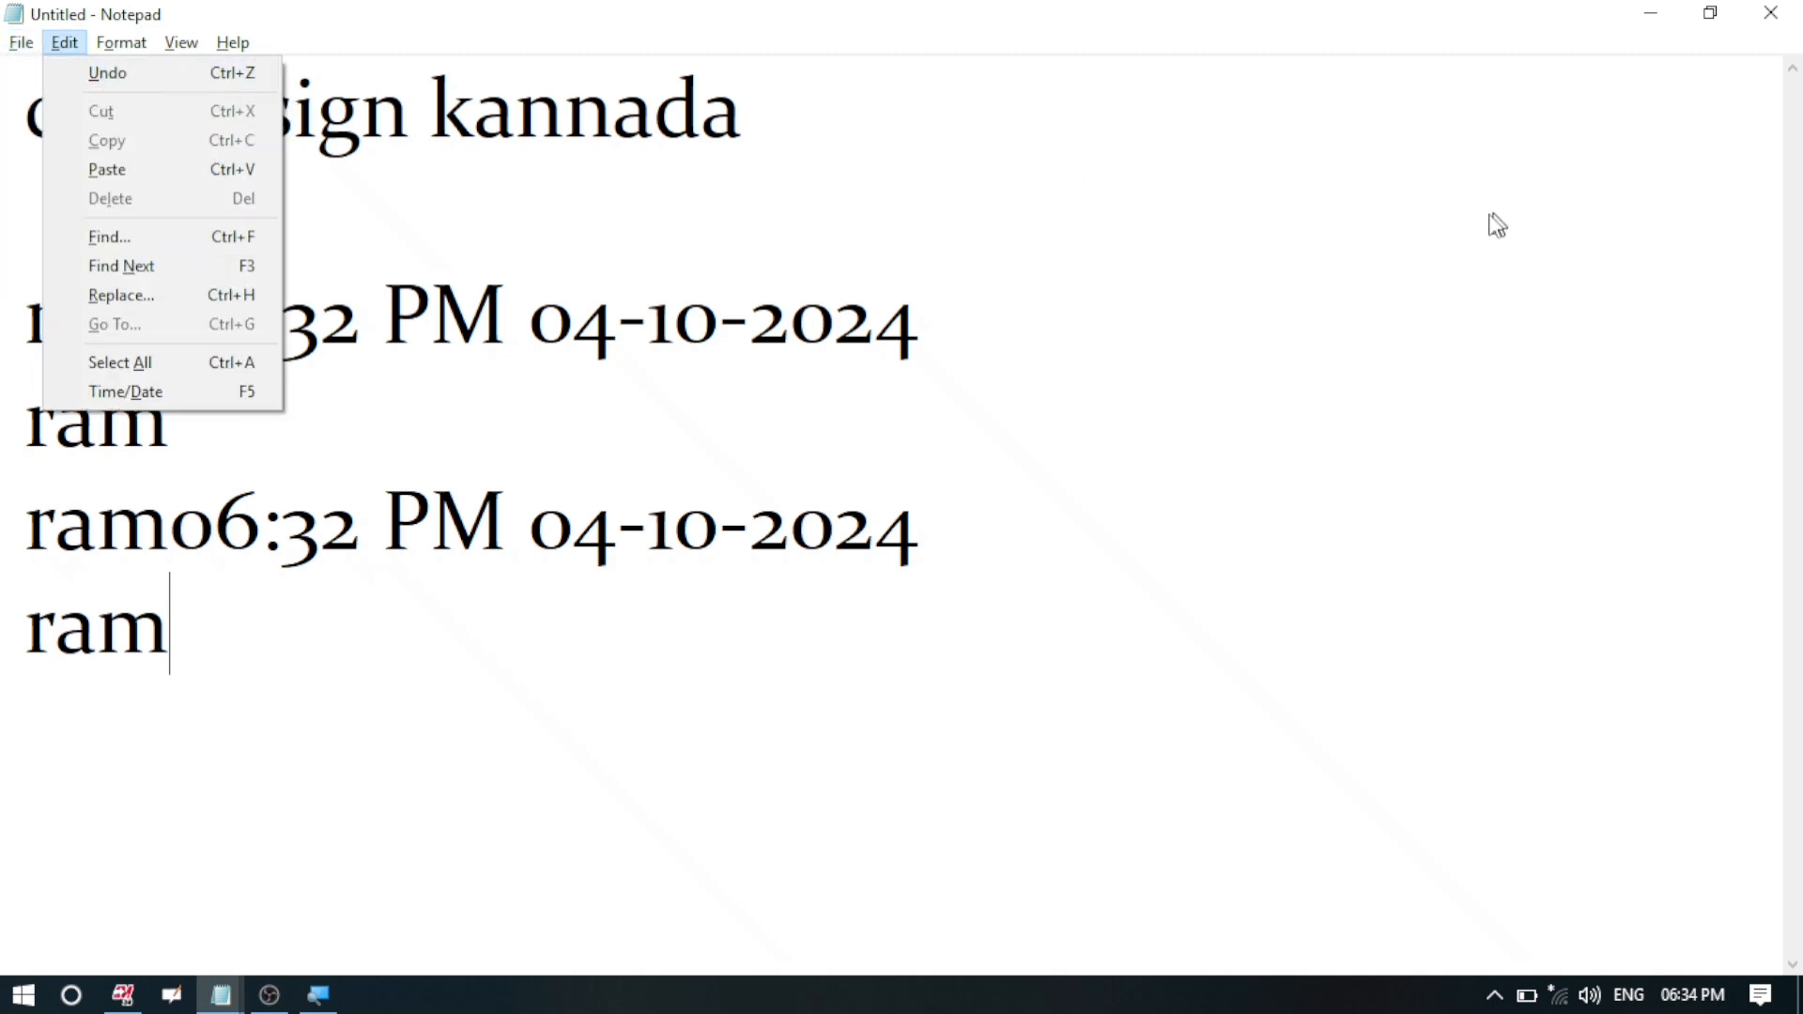
pyautogui.click(1271, 286)
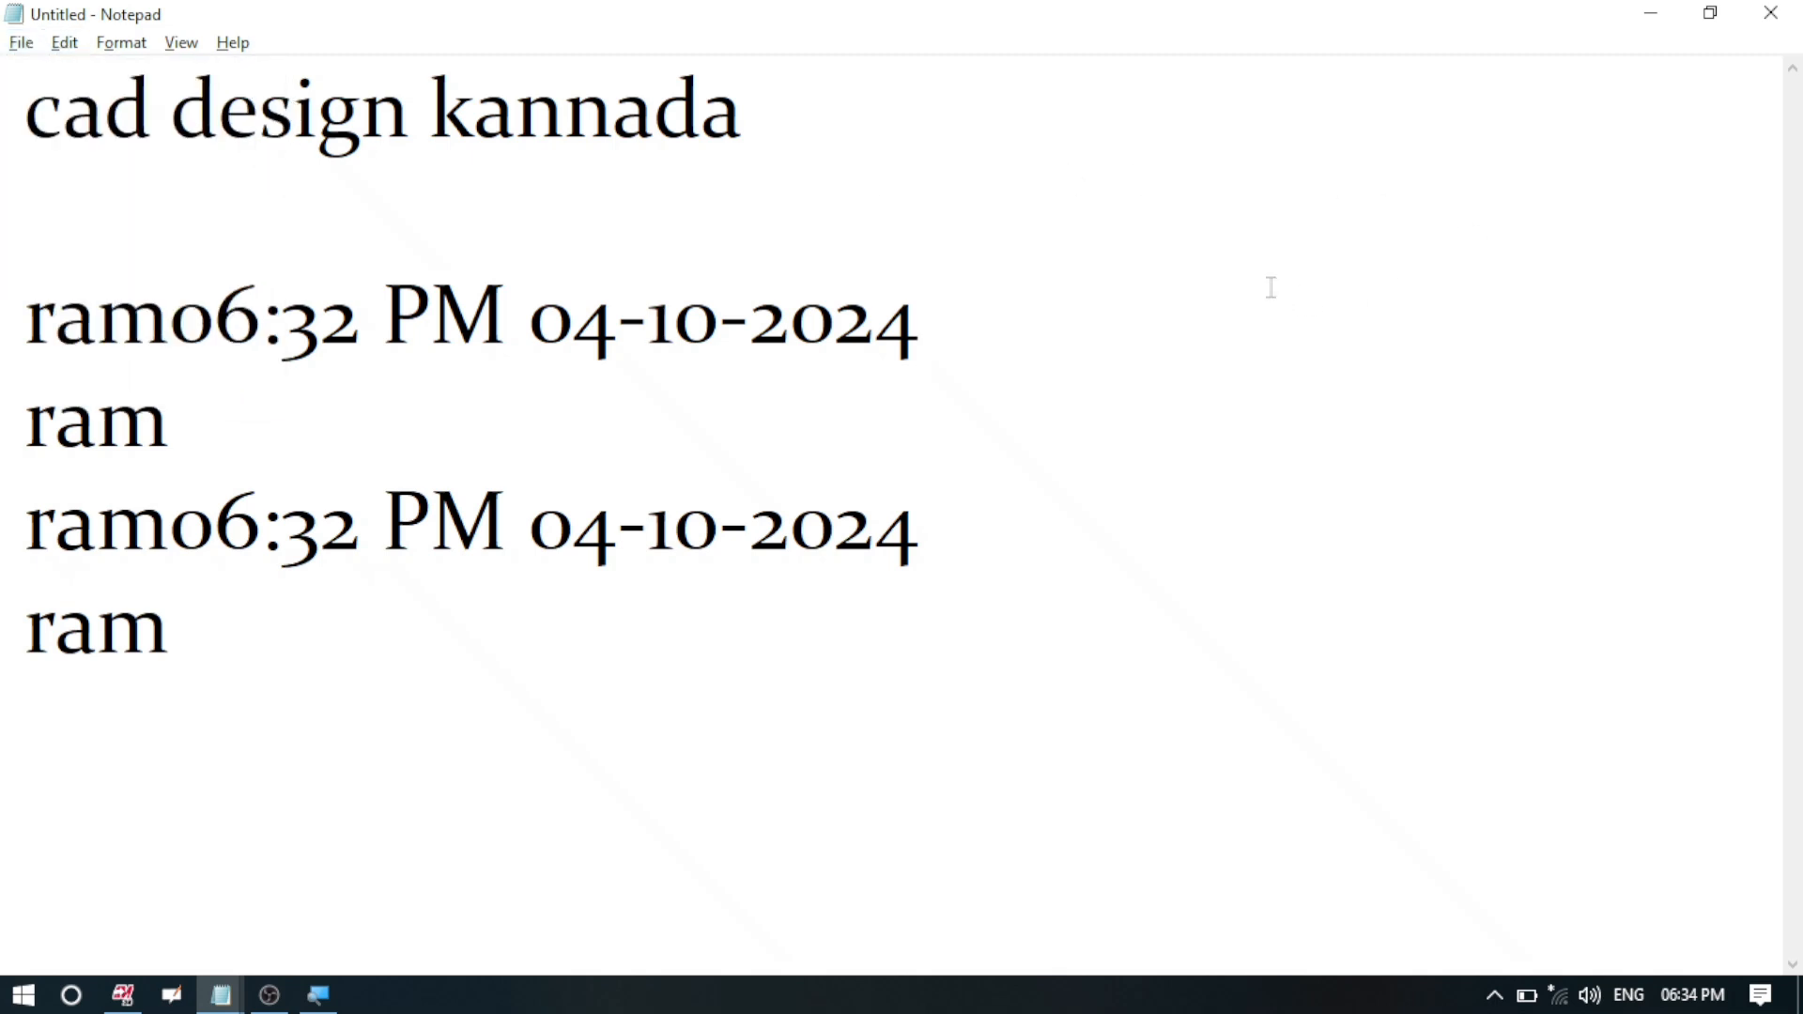